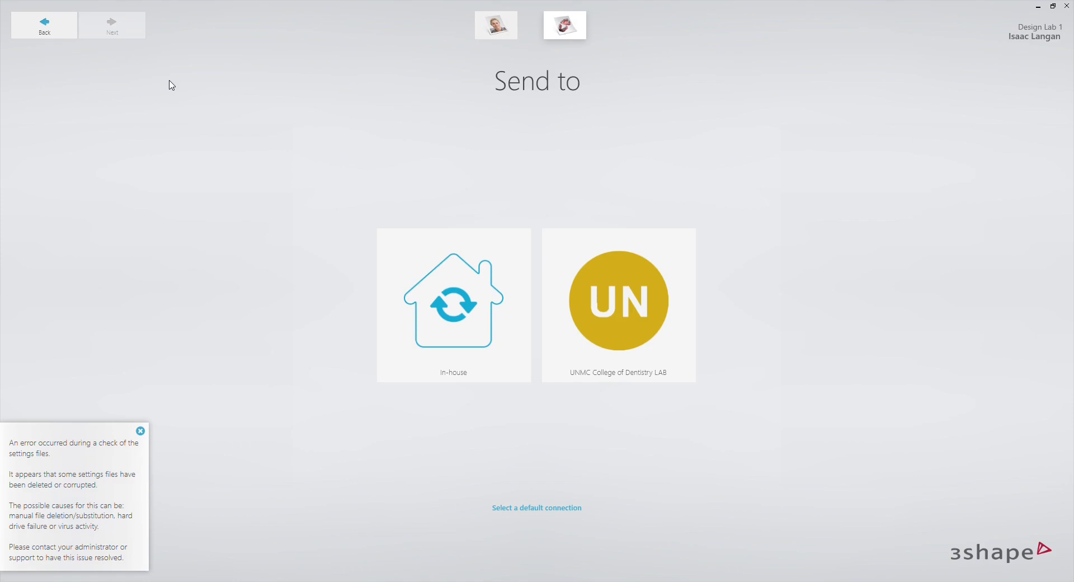
- Set the order to in-house and assign a Splint appliance to the upper jaw
left_click(453, 339)
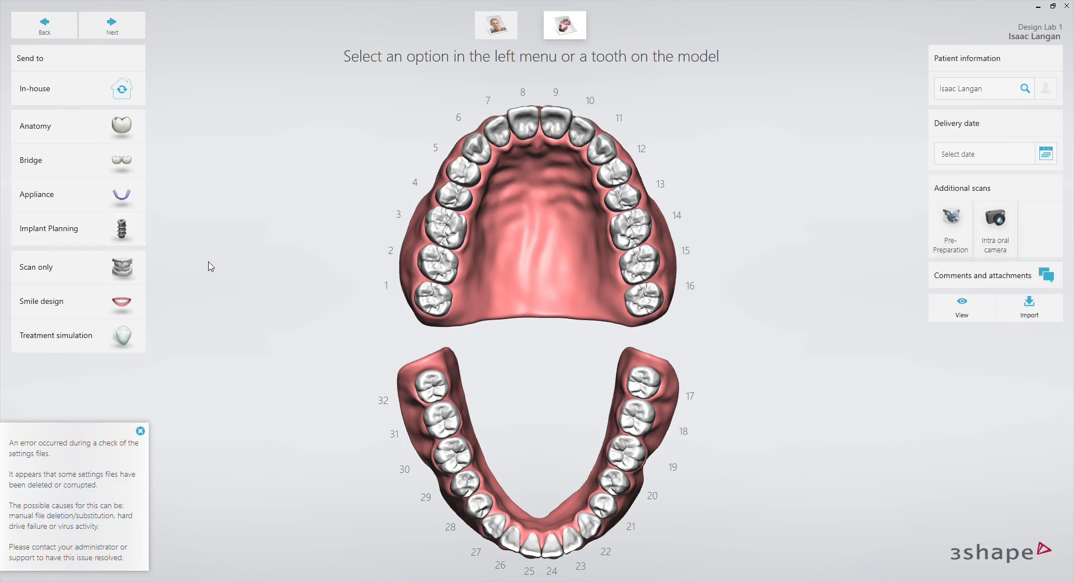
left_click(87, 196)
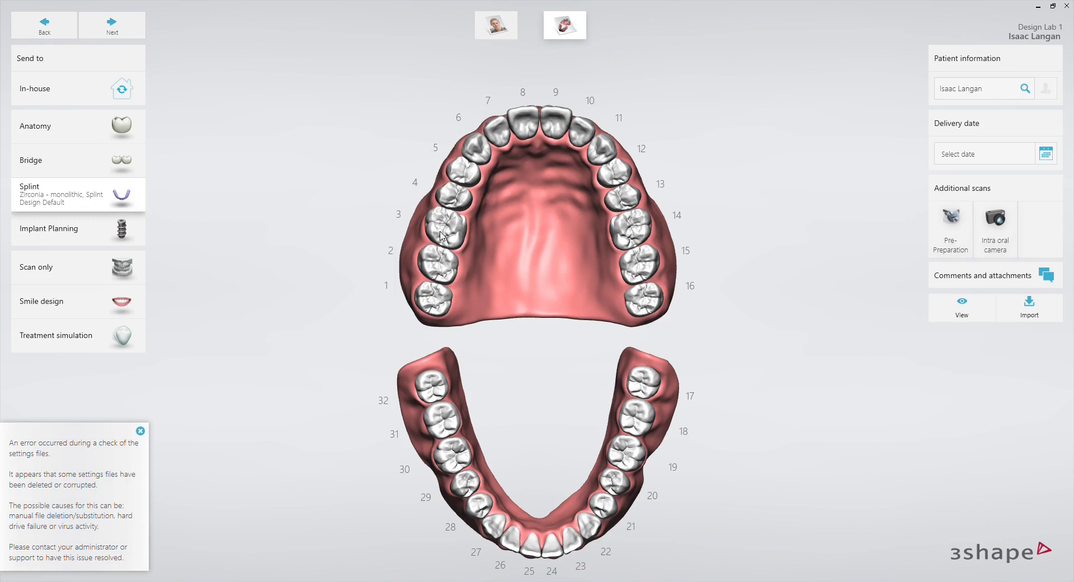
left_click(442, 235)
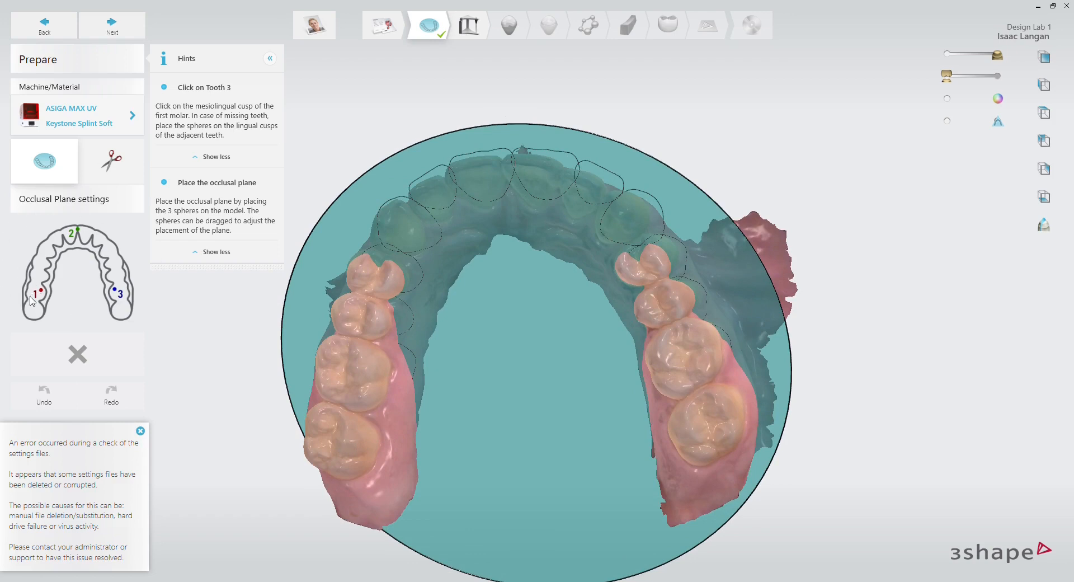
- Place the occlusal plane with points on tooth 3, between teeth 8 and 9, and on tooth 14, and continue to Bite Configuration
left_click(359, 367)
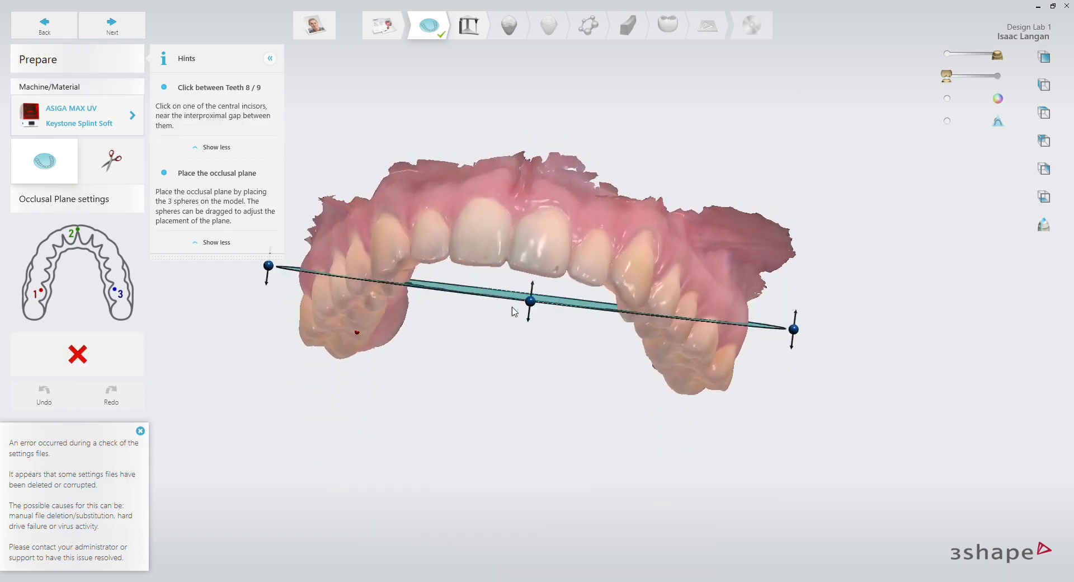
left_click(515, 262)
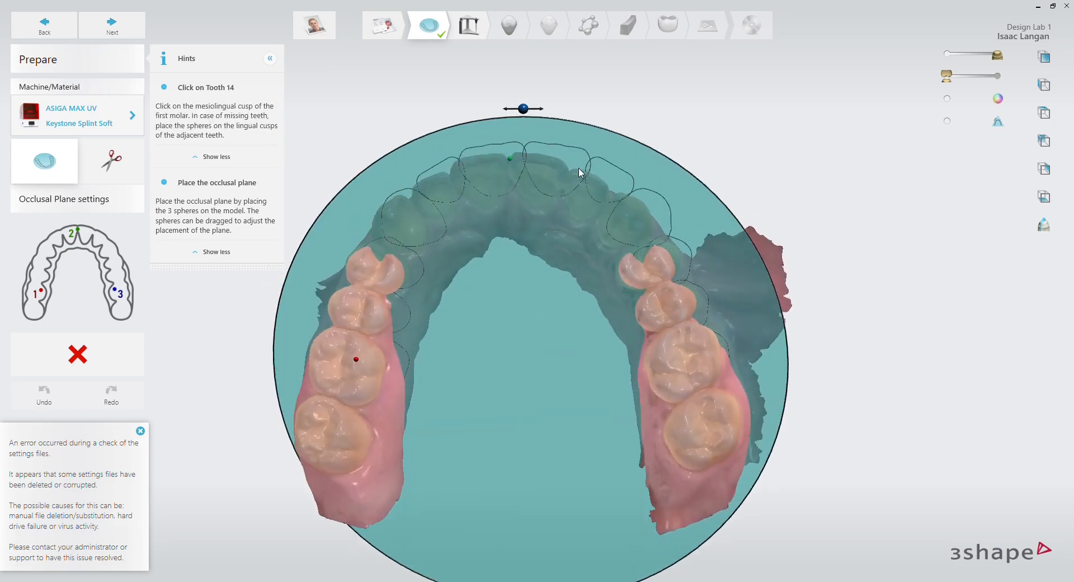
left_click(666, 353)
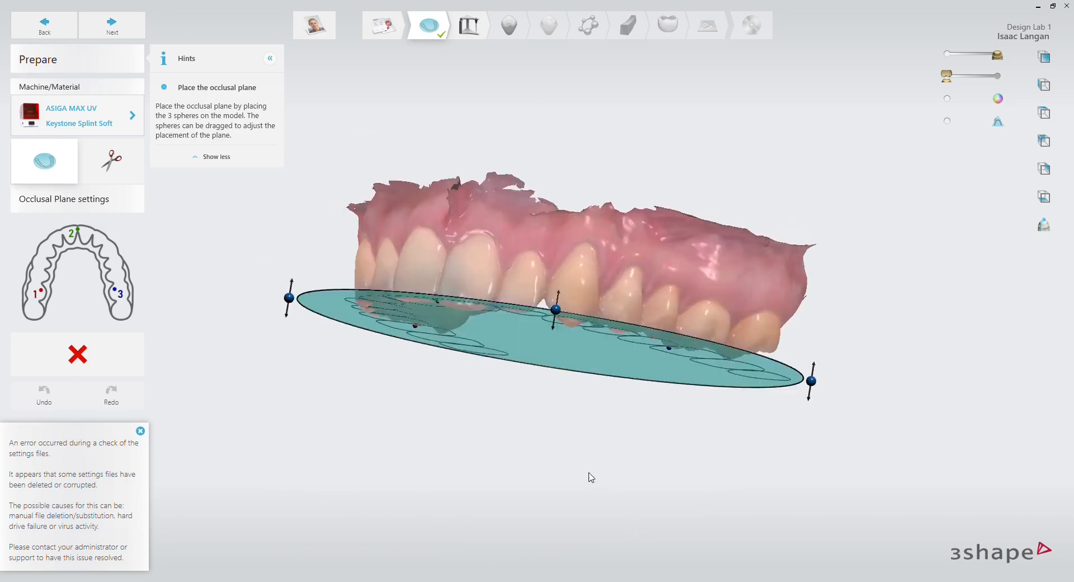
right_click_drag(440, 463, 752, 540)
right_click_drag(446, 384, 275, 341)
left_click(115, 123)
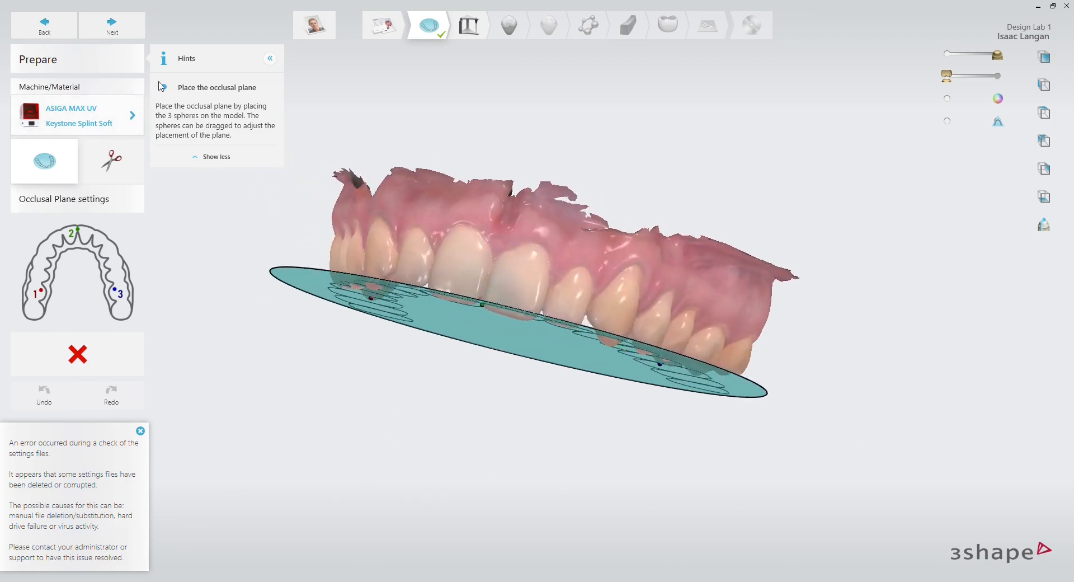
left_click(111, 22)
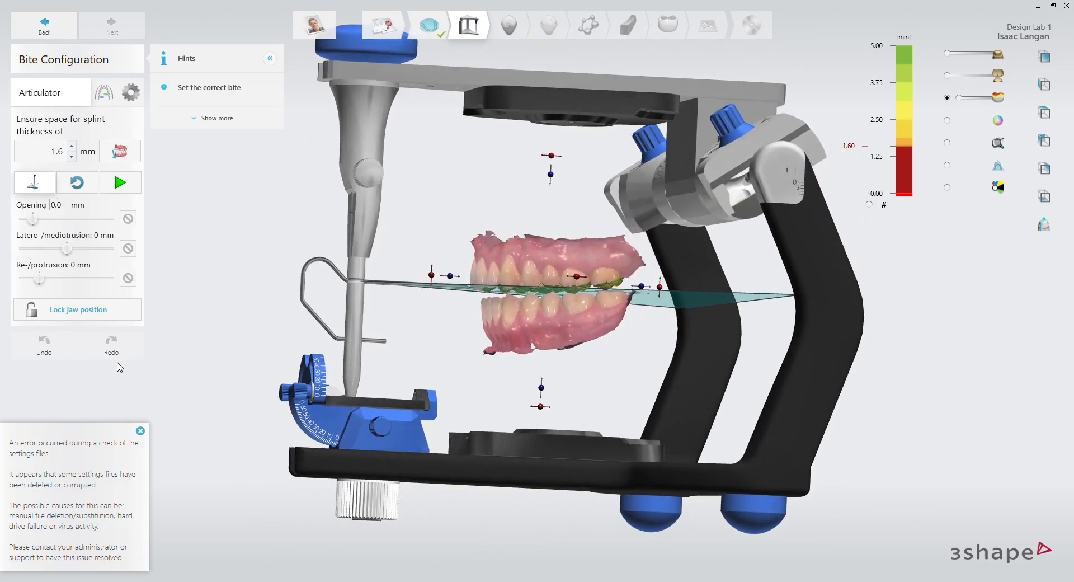
- Inspect the spacing between the jaws in the articulator and open the bite to ensure a 1.6 mm splint thickness
right_click_drag(505, 296, 832, 345)
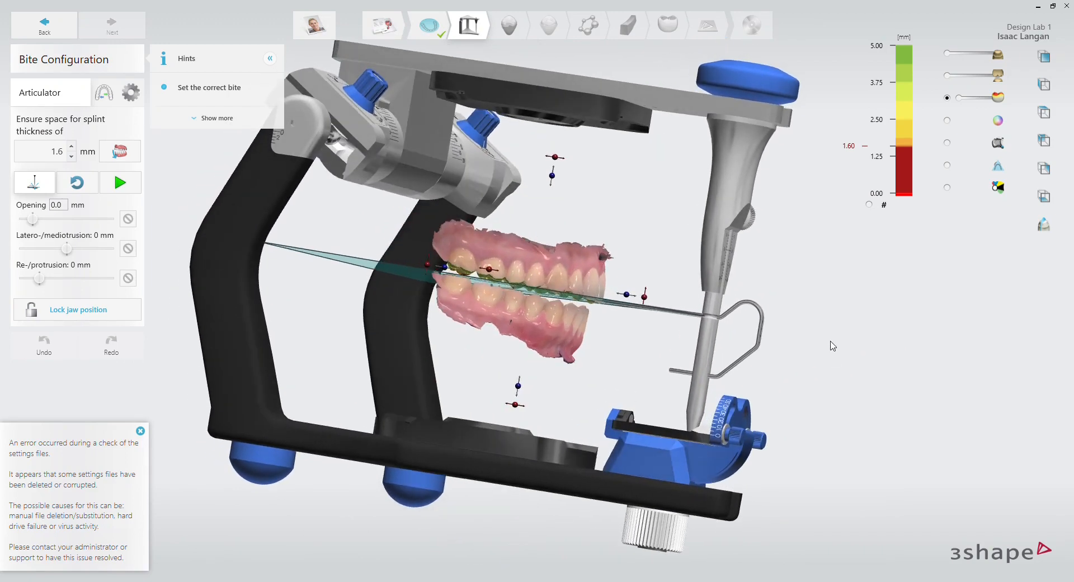
scroll(493, 358, "up", 6)
right_click_drag(486, 252, 692, 289)
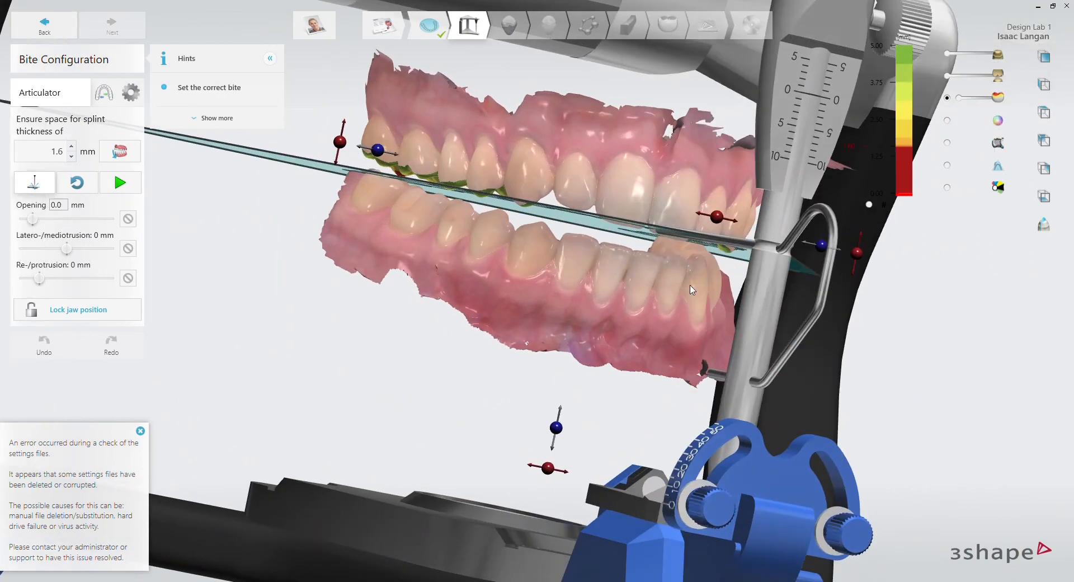
right_click_drag(638, 244, 648, 236)
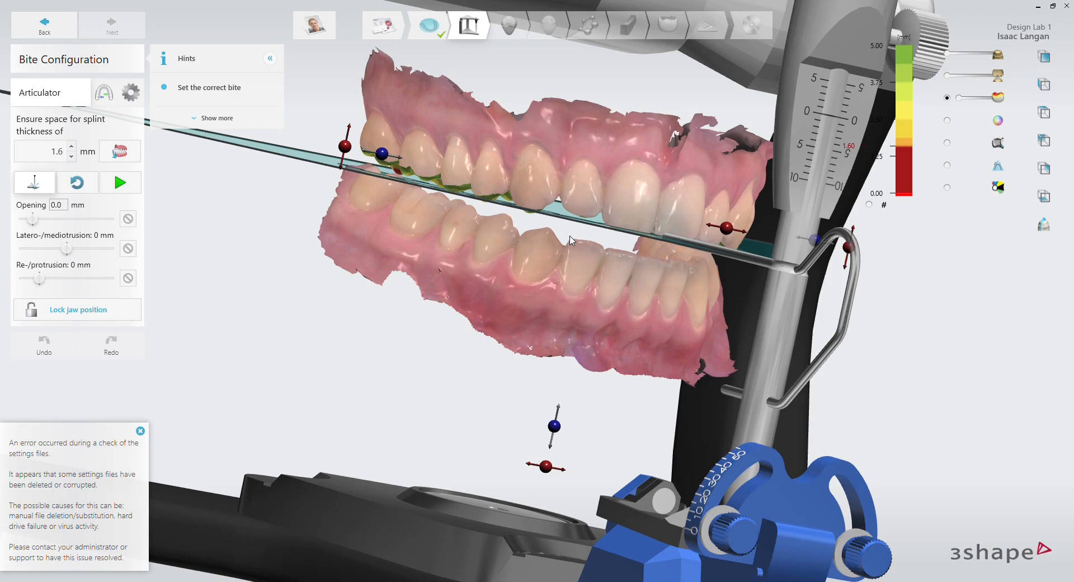
right_click_drag(581, 220, 598, 253)
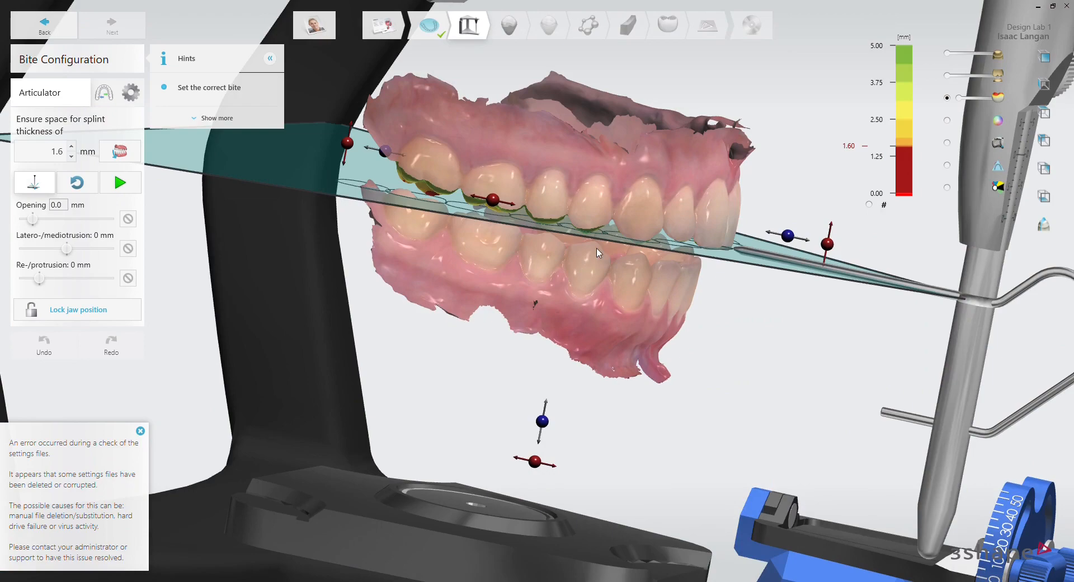
right_click_drag(730, 244, 875, 275)
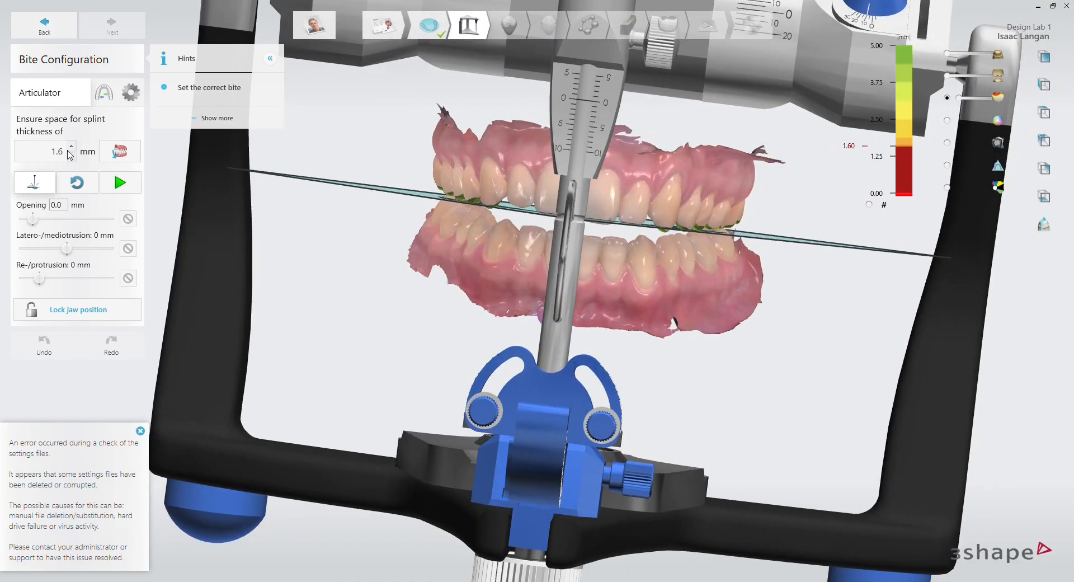
left_click(66, 156)
left_click(120, 152)
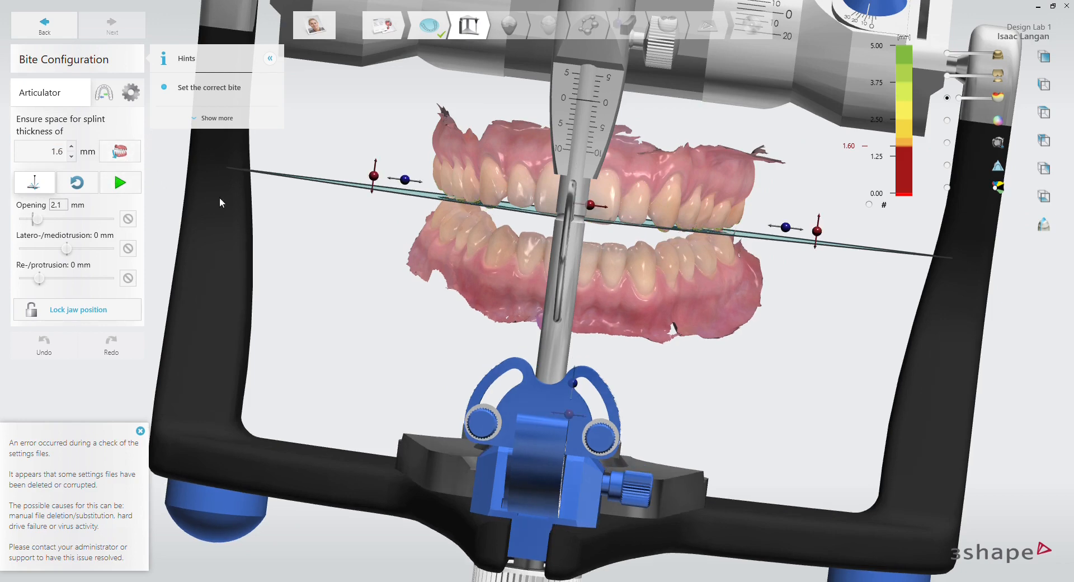
- Check the opened bite from several sides and lock the jaw position
right_click_drag(661, 326, 530, 269)
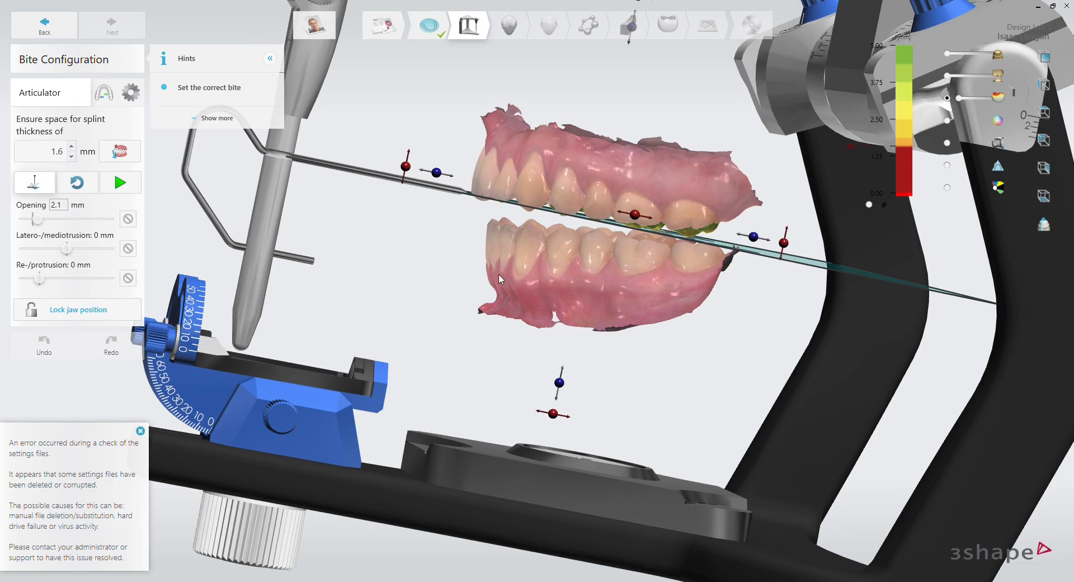
right_click_drag(490, 270, 529, 296)
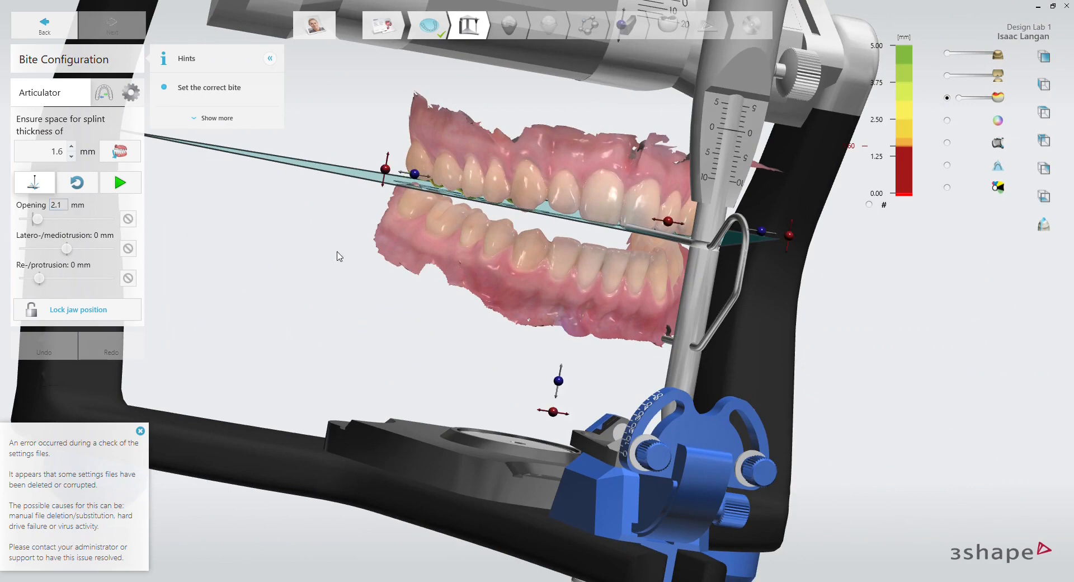
right_click_drag(369, 253, 466, 271)
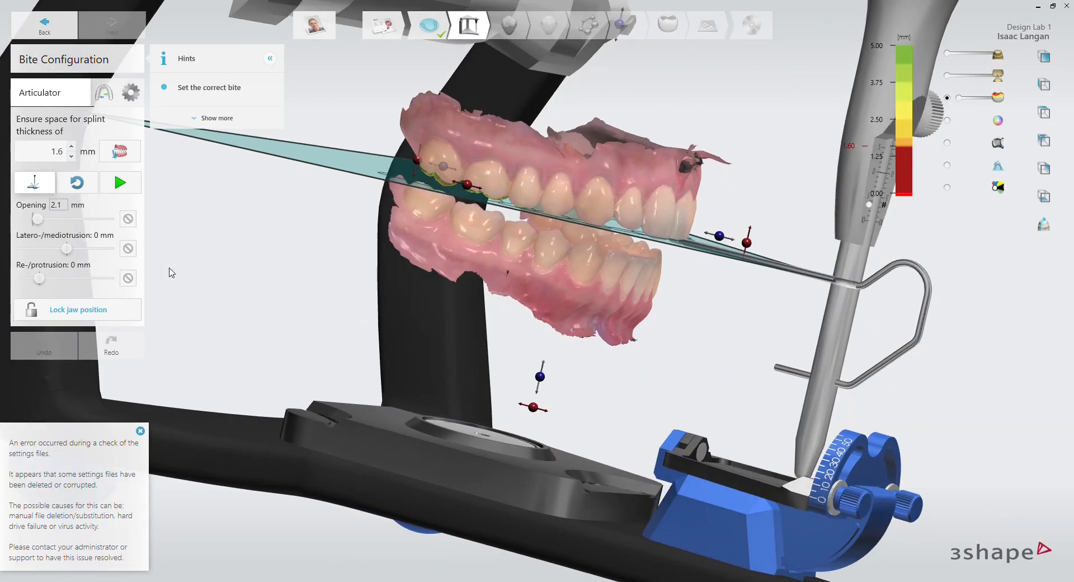
left_click(83, 311)
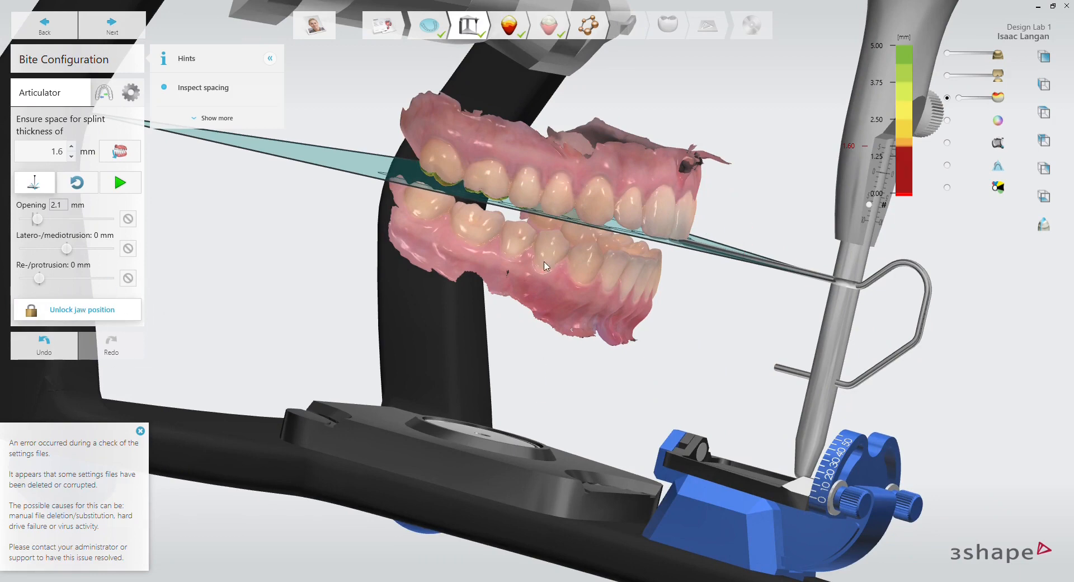
- Run the articulator movement with the locked jaw position and move on to Blocking Out
right_click_drag(646, 219, 336, 193)
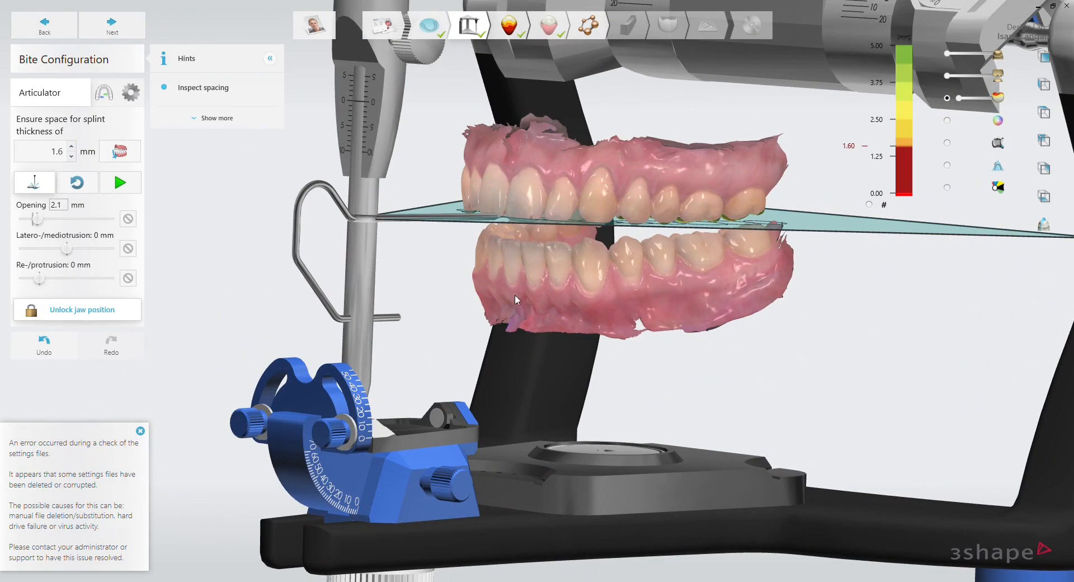
right_click_drag(565, 256, 211, 232)
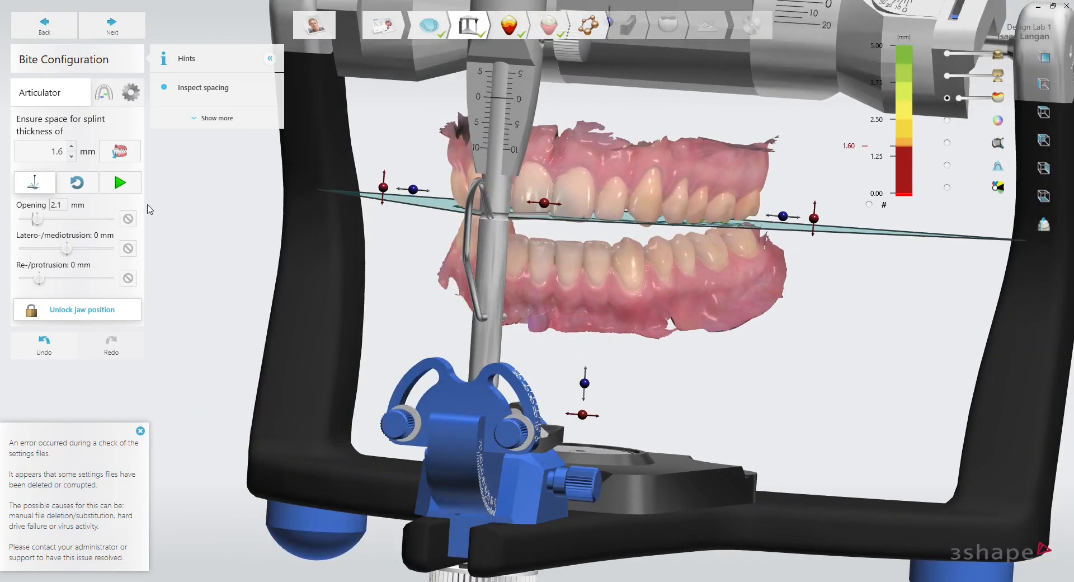
left_click(117, 185)
right_click_drag(342, 341, 575, 399)
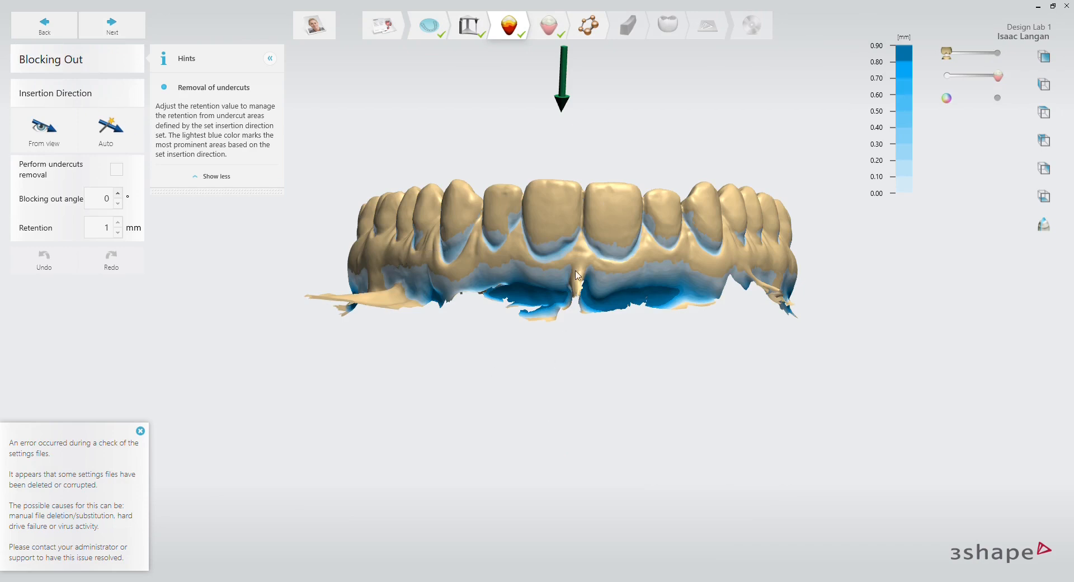
- Examine the color-mapped undercuts around the whole upper arch relative to the insertion direction
right_click_drag(577, 172, 671, 327)
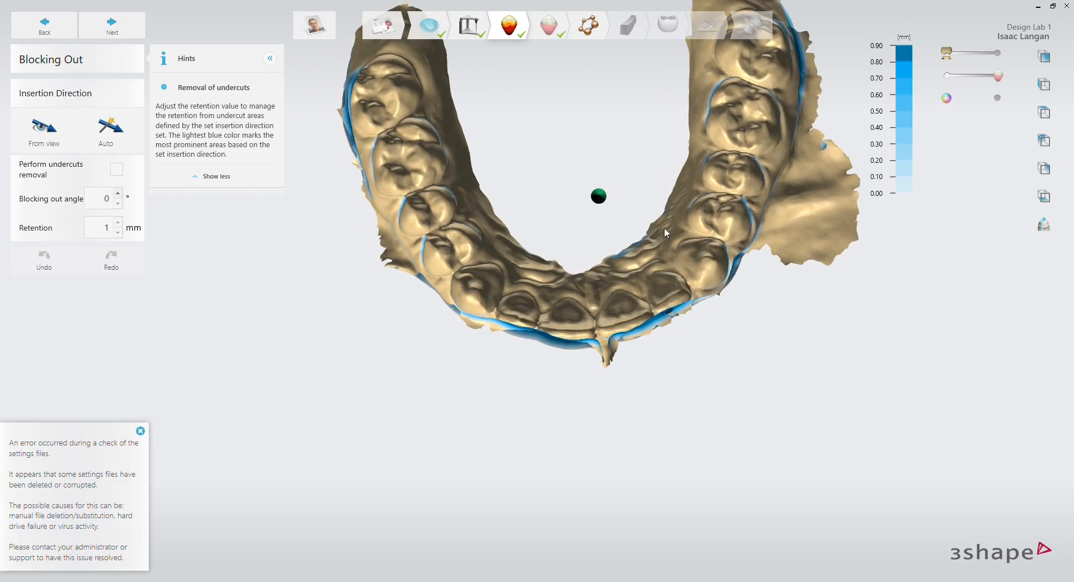
right_click_drag(713, 230, 213, 146)
mouse_move(559, 211)
right_mouse_down()
mouse_move(580, 283)
mouse_move(721, 293)
mouse_move(746, 278)
mouse_move(732, 291)
right_mouse_up()
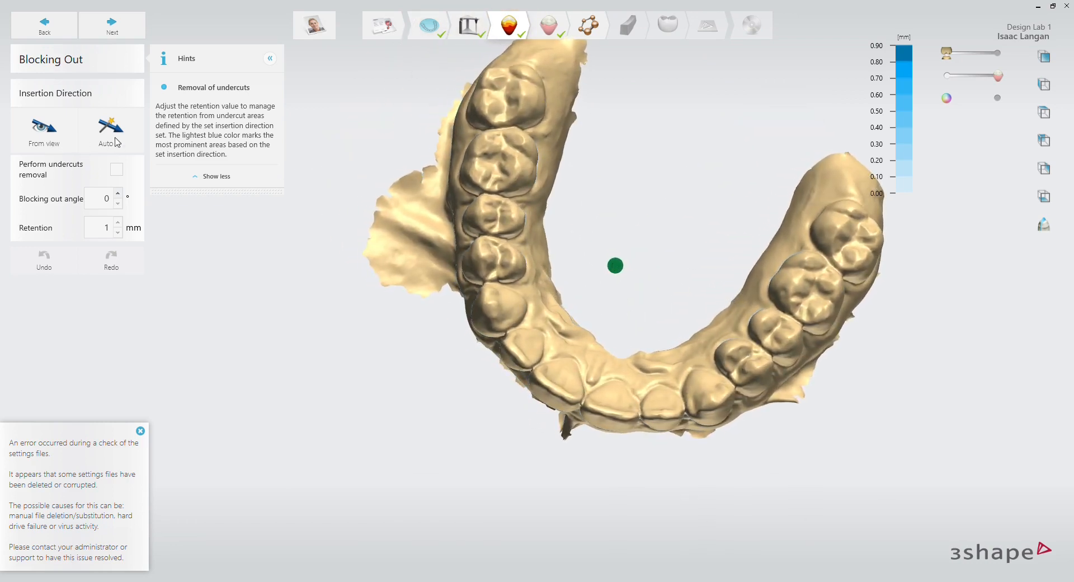
right_click_drag(565, 287, 615, 180)
right_click_drag(550, 337, 622, 292)
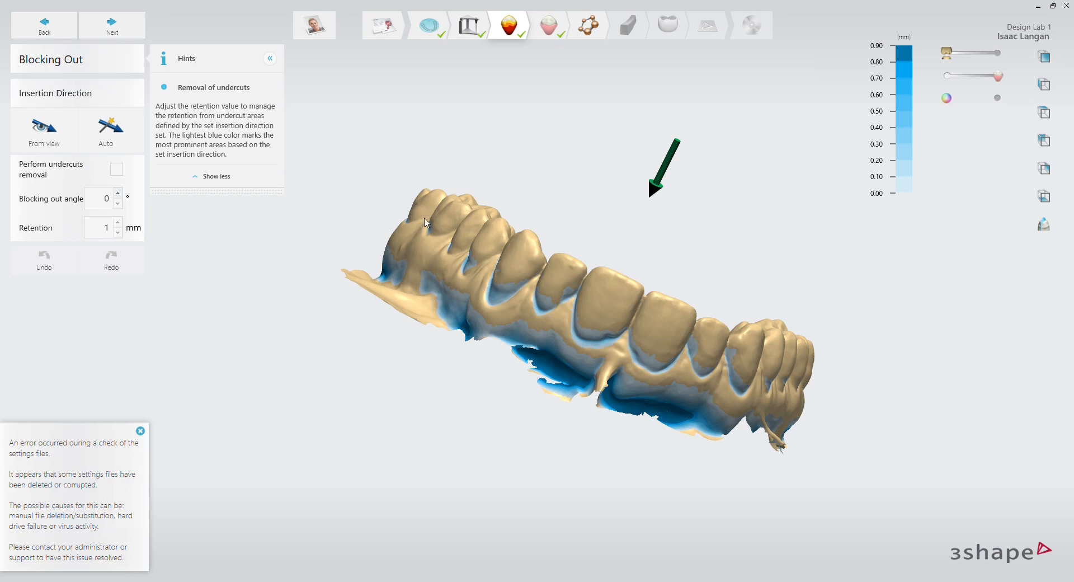
right_click_drag(542, 323, 520, 277)
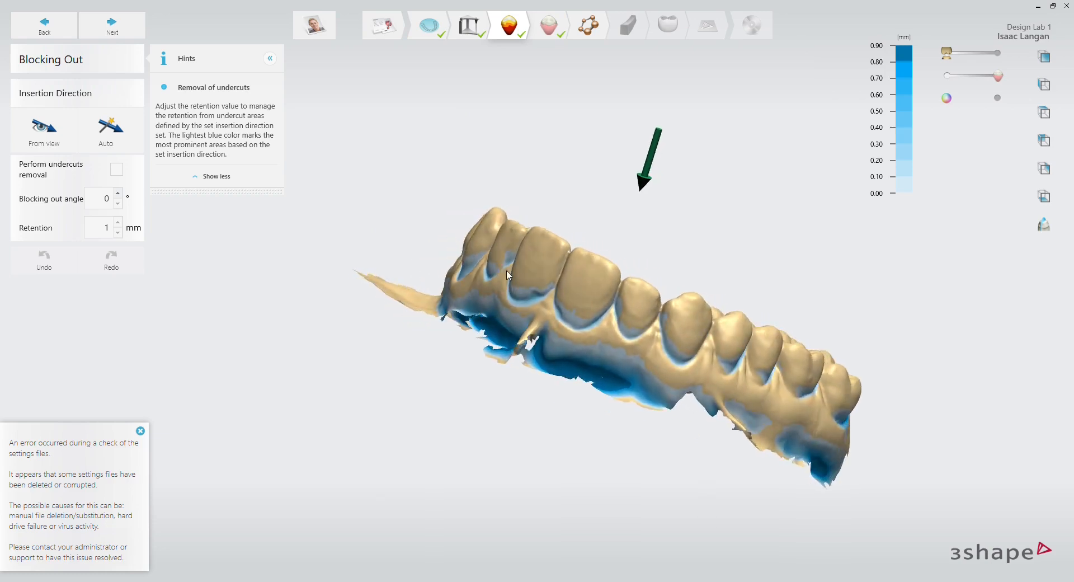
right_click_drag(605, 345, 619, 297)
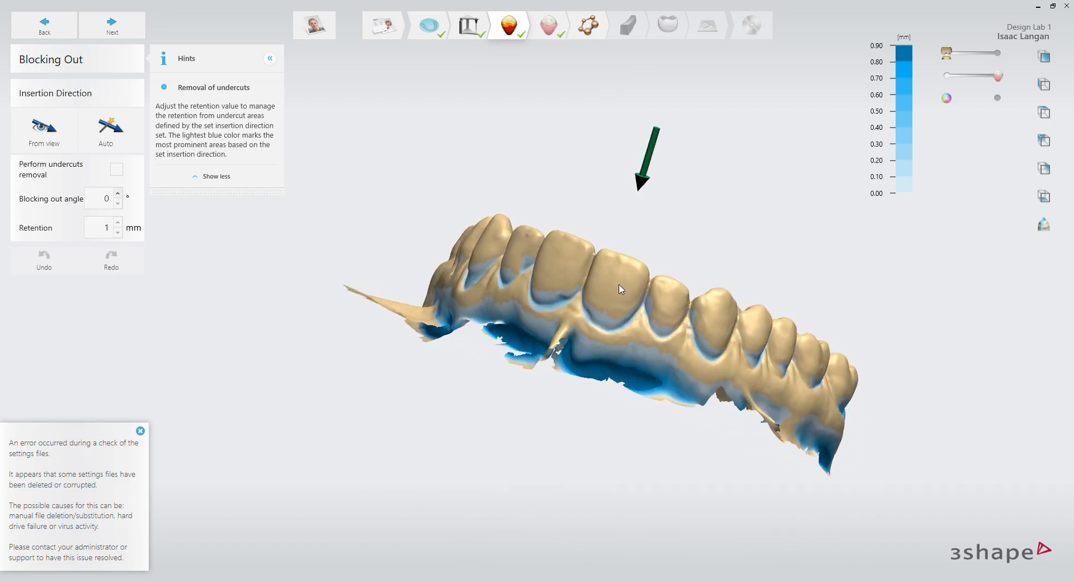
right_click_drag(551, 345, 94, 251)
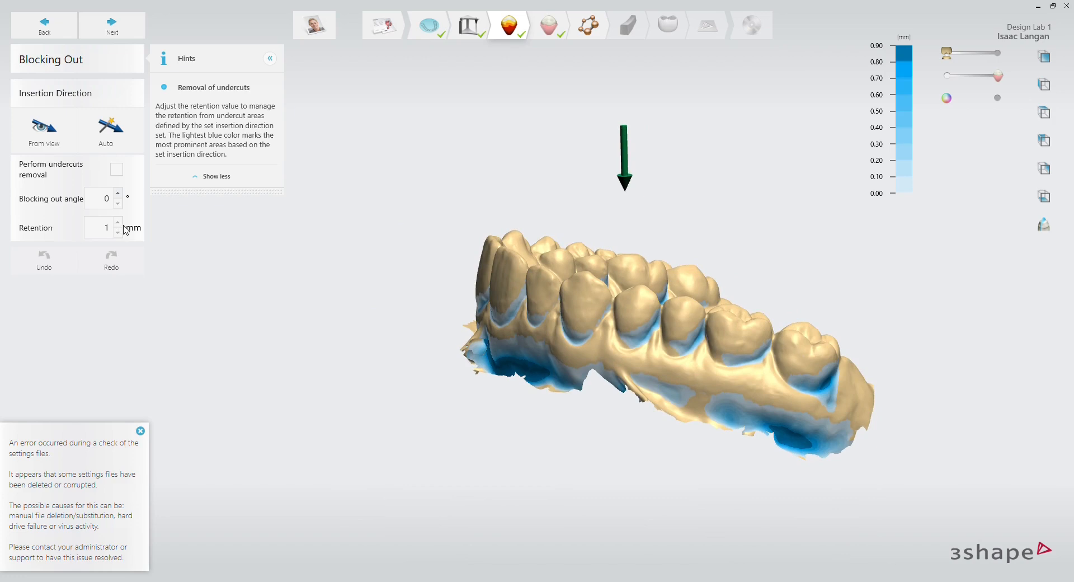
right_click_drag(368, 304, 568, 338)
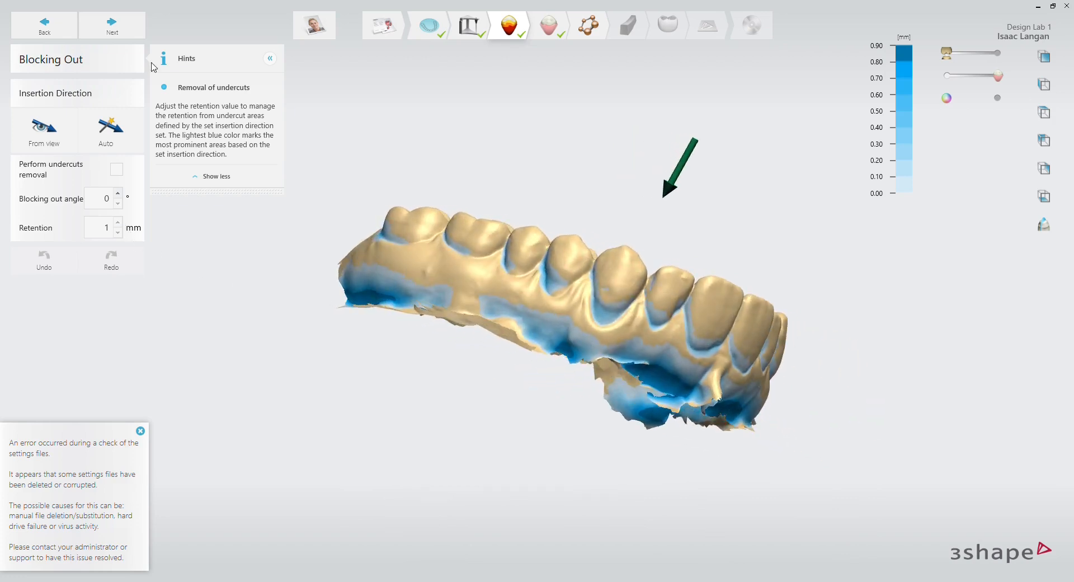
- Advance to Wax Trimming and add wax between the front teeth with a 1.88 mm wax knife
left_click(128, 22)
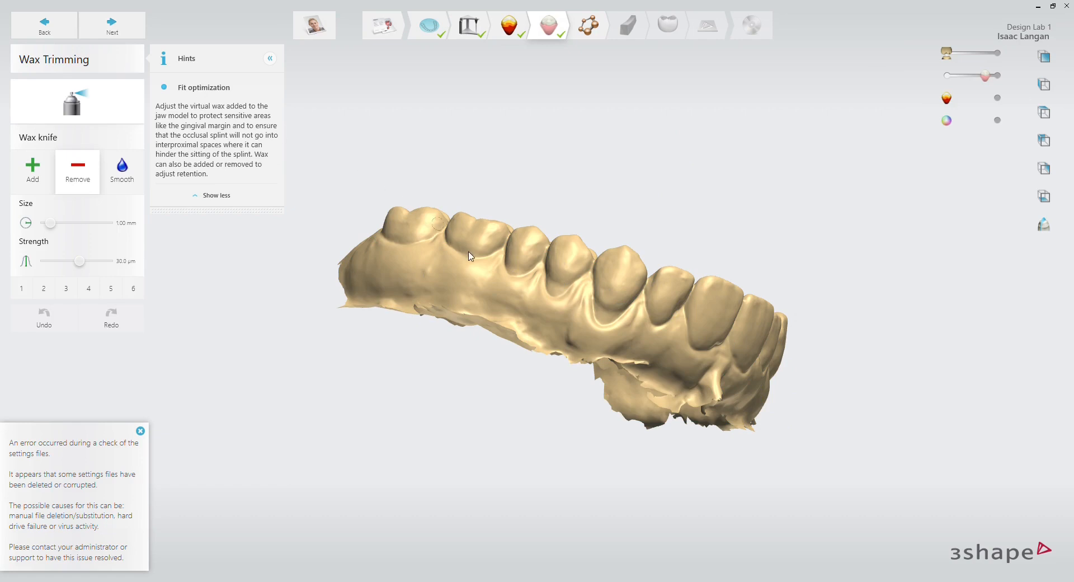
right_click_drag(506, 263, 342, 245)
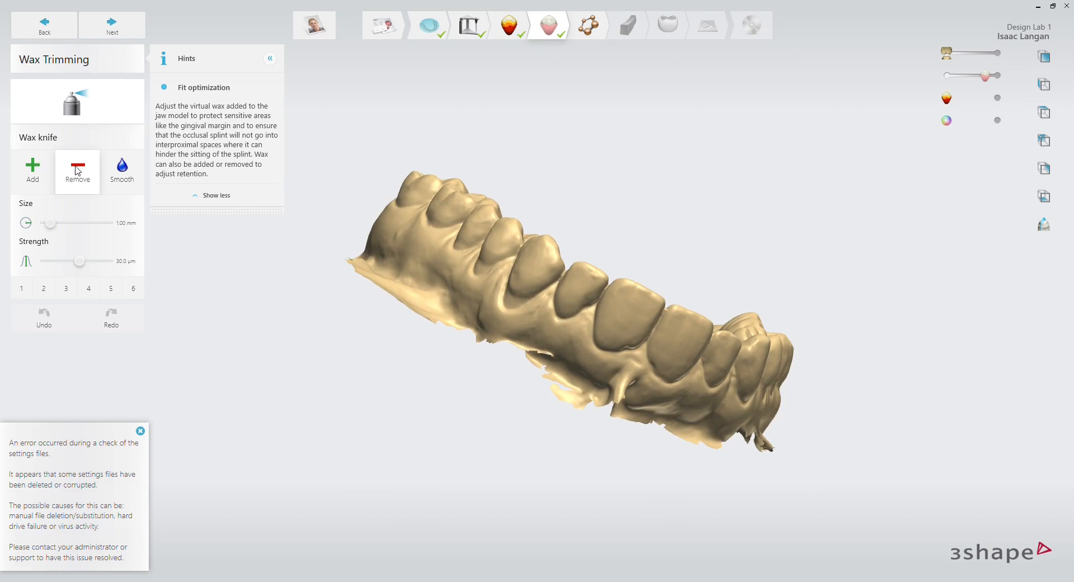
right_click_drag(551, 293, 457, 246)
right_click_drag(572, 279, 580, 289)
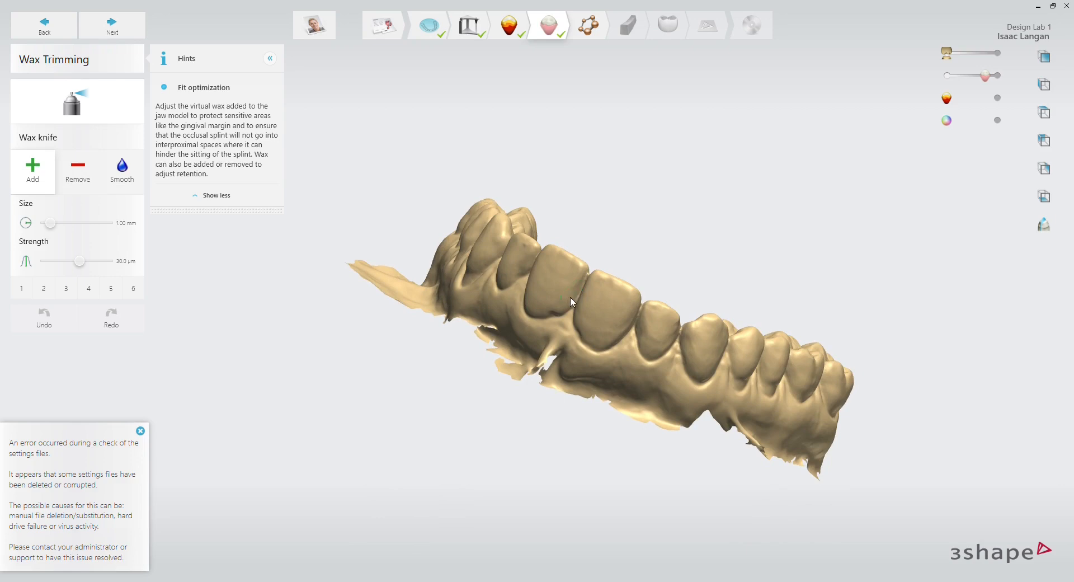
left_click_drag(50, 223, 64, 224)
left_click_drag(578, 296, 583, 287)
right_click_drag(571, 310, 553, 329)
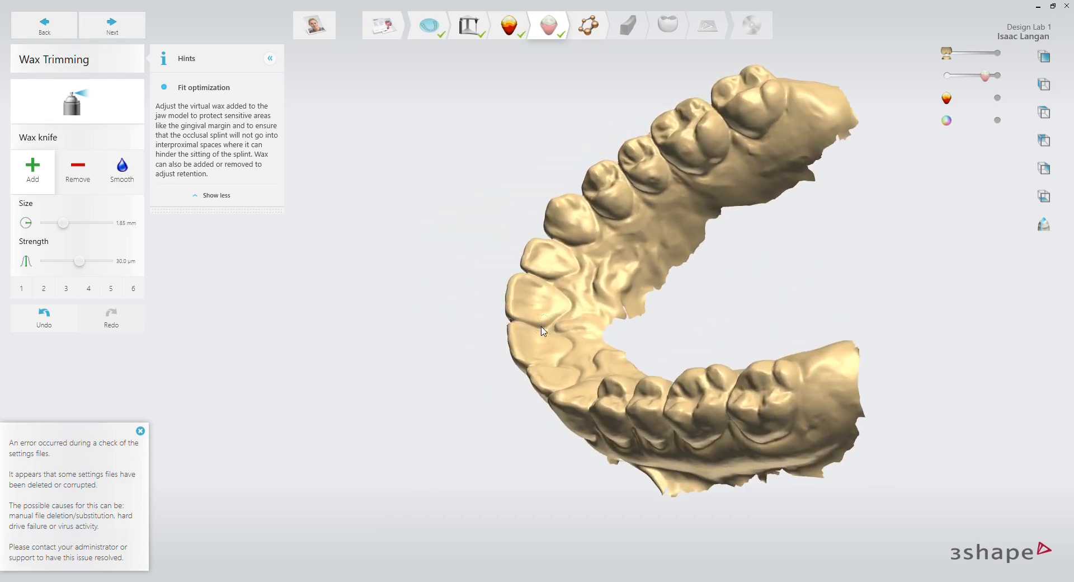
mouse_move(533, 325)
left_mouse_down()
mouse_move(511, 314)
mouse_move(554, 330)
mouse_move(523, 324)
left_mouse_up()
- Set the wax knife to 48.0 µm strength and 1.80 mm size, and add wax into the gaps between the front teeth and along one side
left_click_drag(79, 262, 100, 261)
left_click(62, 222)
right_click_drag(459, 320, 580, 319)
right_click_drag(546, 280, 565, 305)
left_click_drag(565, 304, 572, 302)
key("shift")
right_click_drag(571, 305, 546, 298)
left_click_drag(506, 294, 530, 297)
left_click_drag(514, 258, 528, 260)
mouse_move(528, 260)
right_mouse_down()
mouse_move(616, 272)
mouse_move(638, 252)
mouse_move(676, 214)
mouse_move(685, 109)
right_mouse_up()
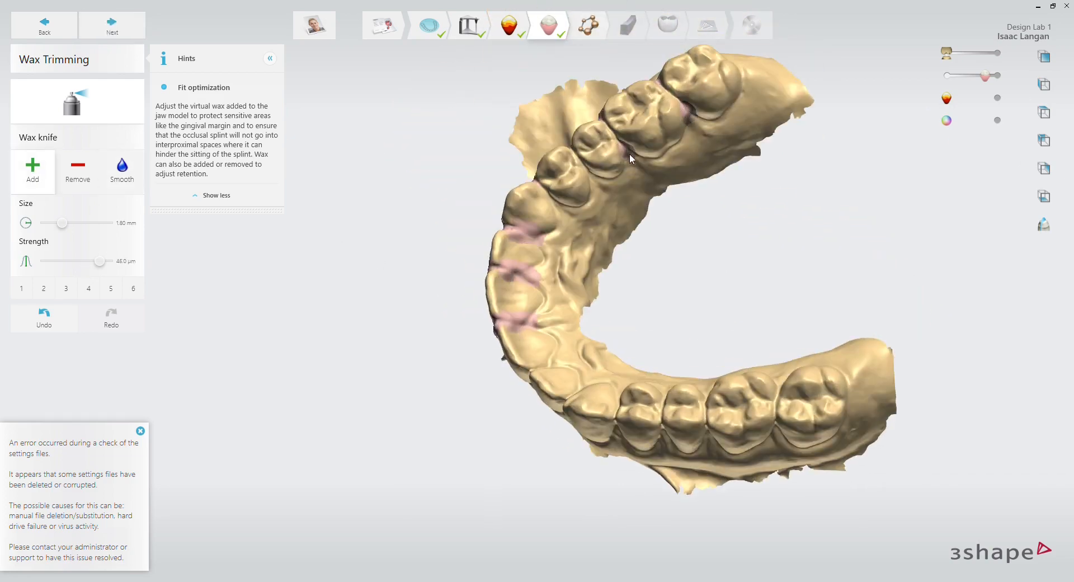
- Add wax into the interproximal gaps between the teeth on the opposite side of the arch
right_click_drag(551, 203, 565, 328)
right_click_drag(616, 359, 733, 348)
left_click_drag(693, 325, 691, 350)
right_click_drag(692, 349, 722, 347)
left_click_drag(673, 326, 672, 352)
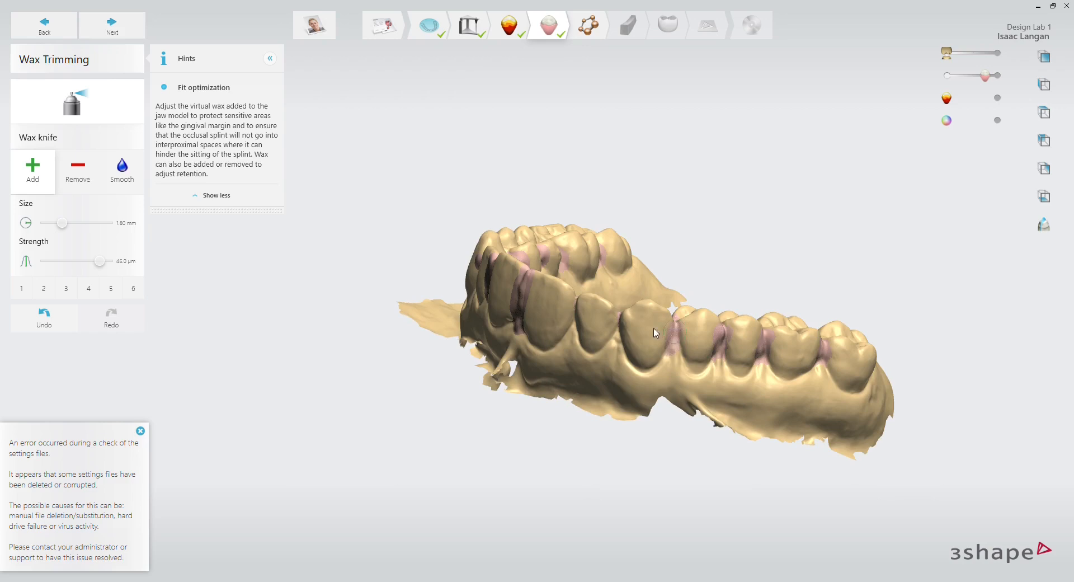
left_click_drag(618, 321, 617, 344)
right_click_drag(617, 344, 671, 342)
left_click_drag(635, 318, 631, 348)
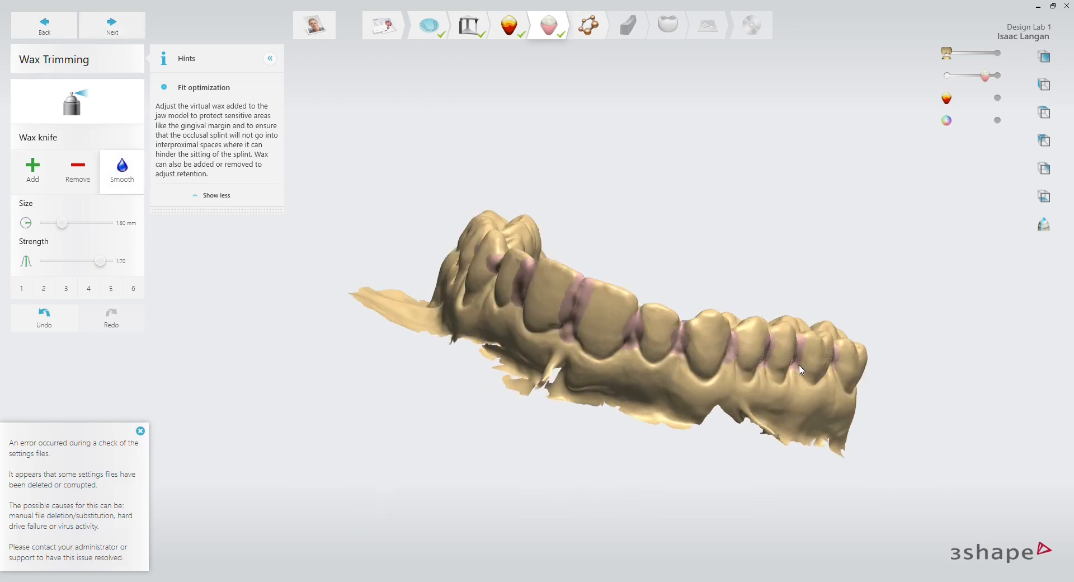
- Check the waxed gaps, switch the wax knife to removal and advance from Wax Trimming to the Outline step
right_click_drag(686, 325, 603, 300)
right_click_drag(509, 256, 622, 317)
left_click(77, 171)
right_click_drag(769, 464, 998, 305)
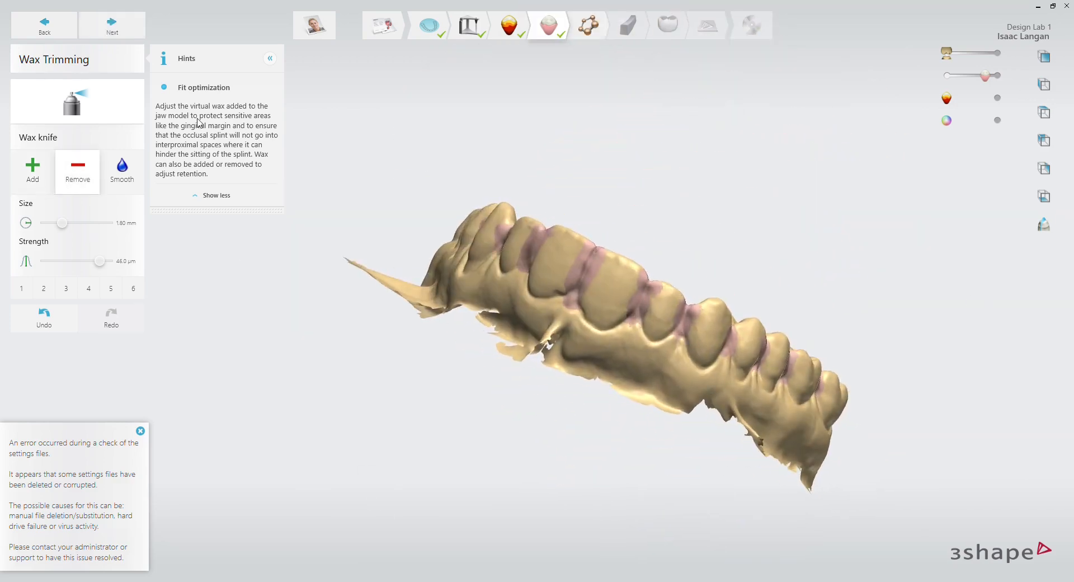
left_click(112, 25)
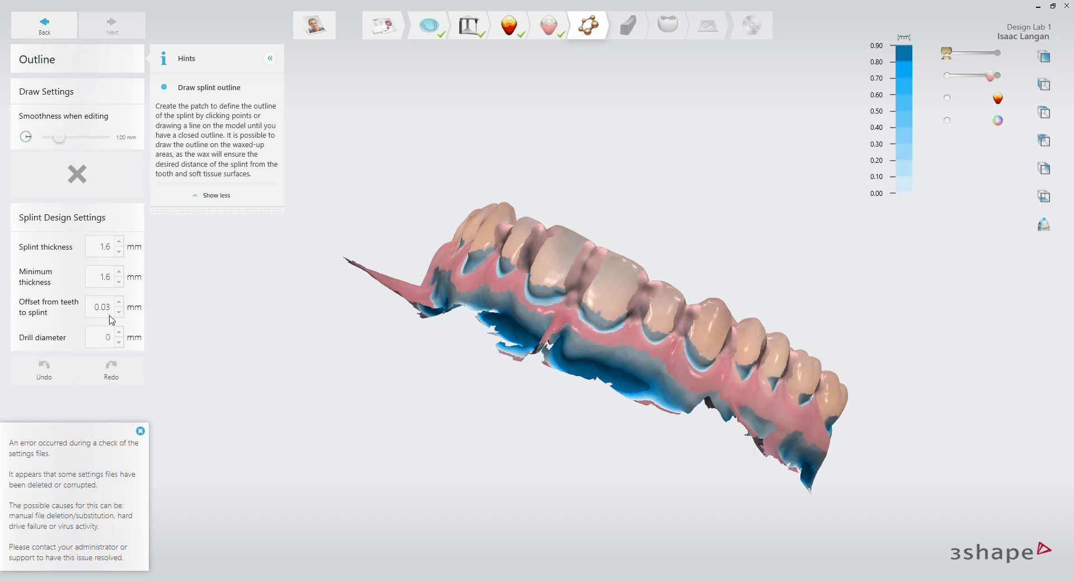
- Start the splint outline between the front incisors and draw it along the facial tooth surfaces back toward the molars on one side
right_click_drag(577, 302, 351, 472)
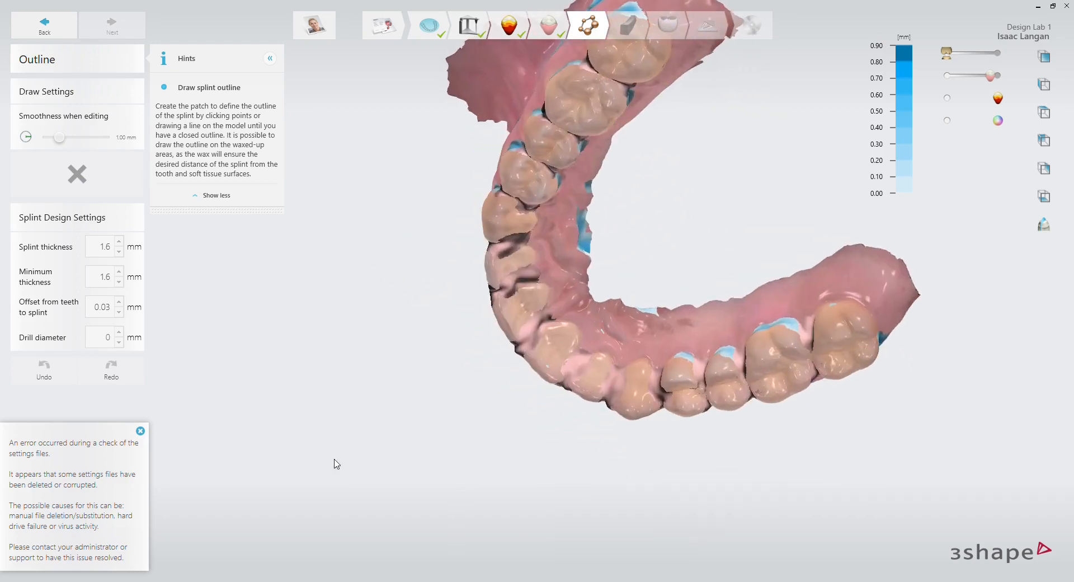
right_click_drag(533, 307, 460, 102)
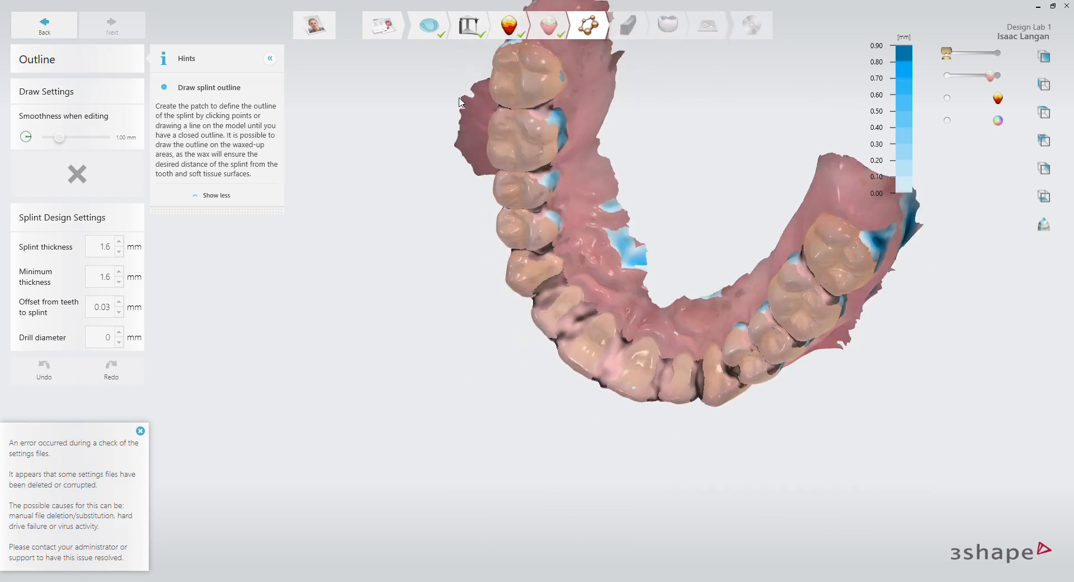
right_click_drag(523, 121, 857, 223)
right_click_drag(542, 256, 623, 244)
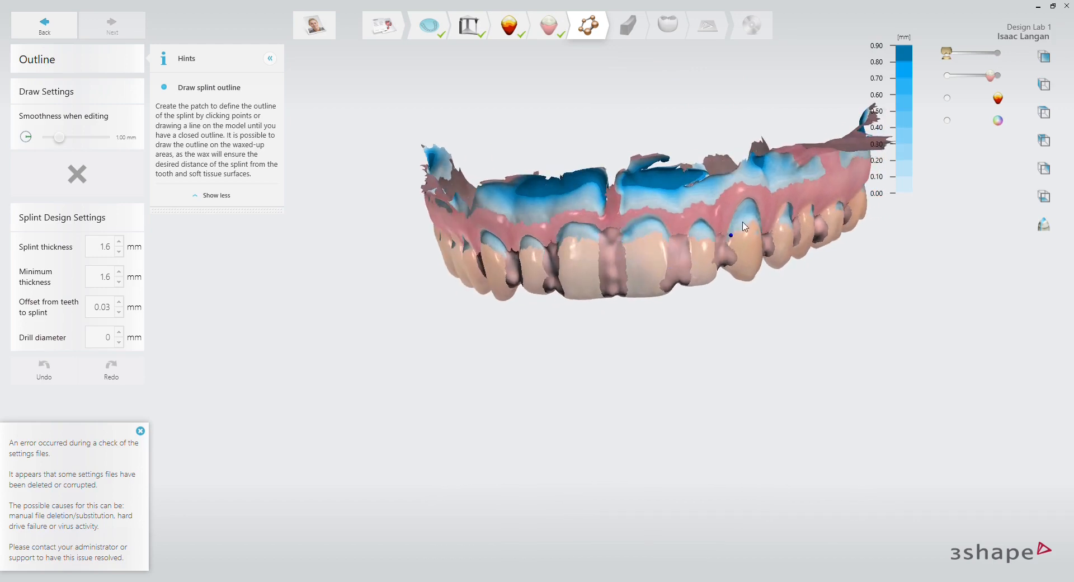
right_click_drag(782, 231, 741, 228)
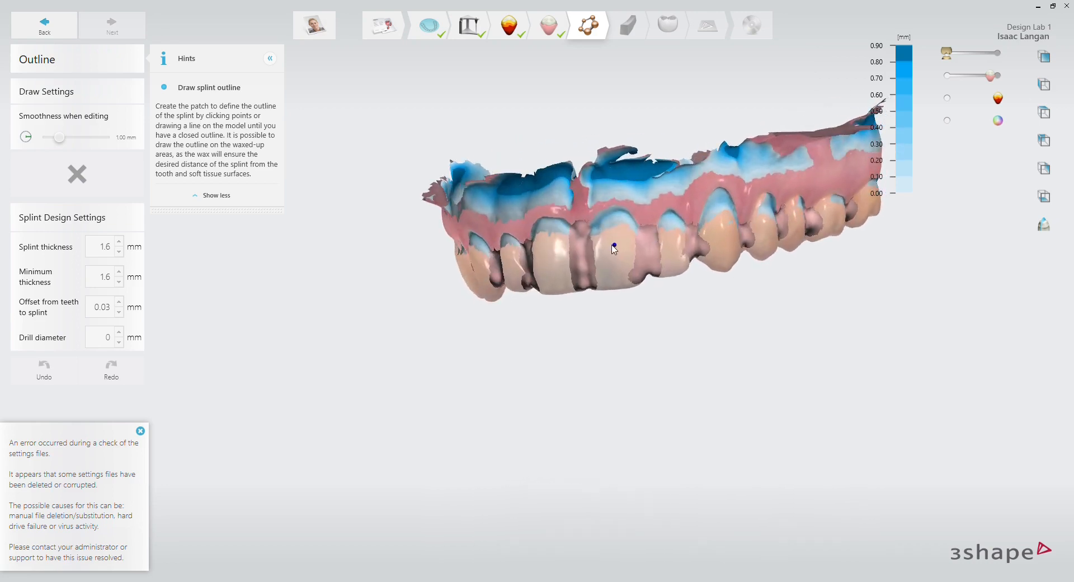
right_click_drag(641, 256, 608, 252)
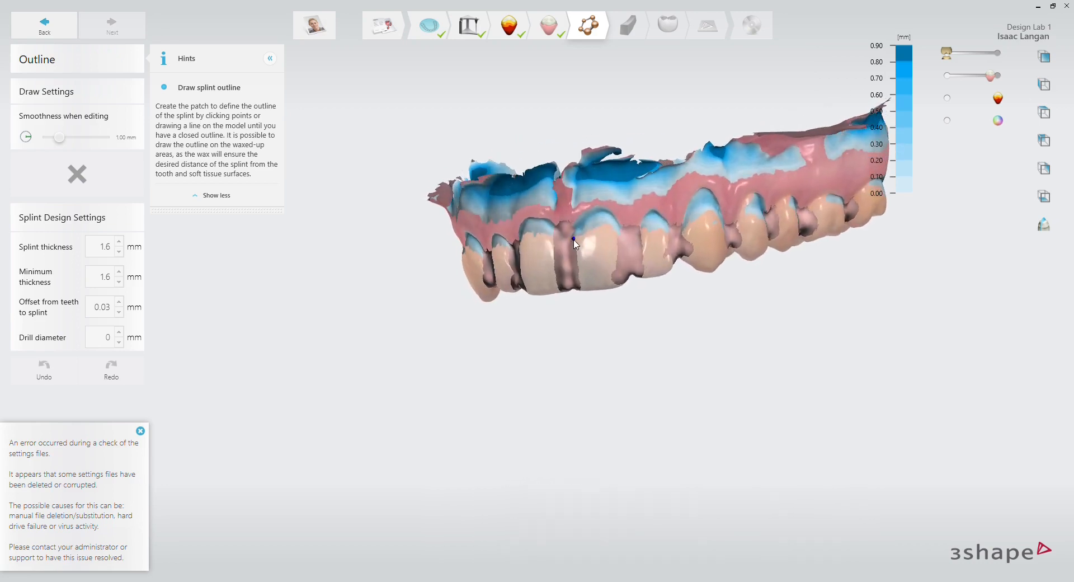
mouse_move(574, 239)
left_mouse_down()
mouse_move(792, 209)
mouse_move(884, 183)
left_mouse_up()
- Try to continue the outline from the front teeth toward the opposite side, and undo the stroke
right_click_drag(575, 258, 697, 236)
left_click_drag(687, 226, 537, 249)
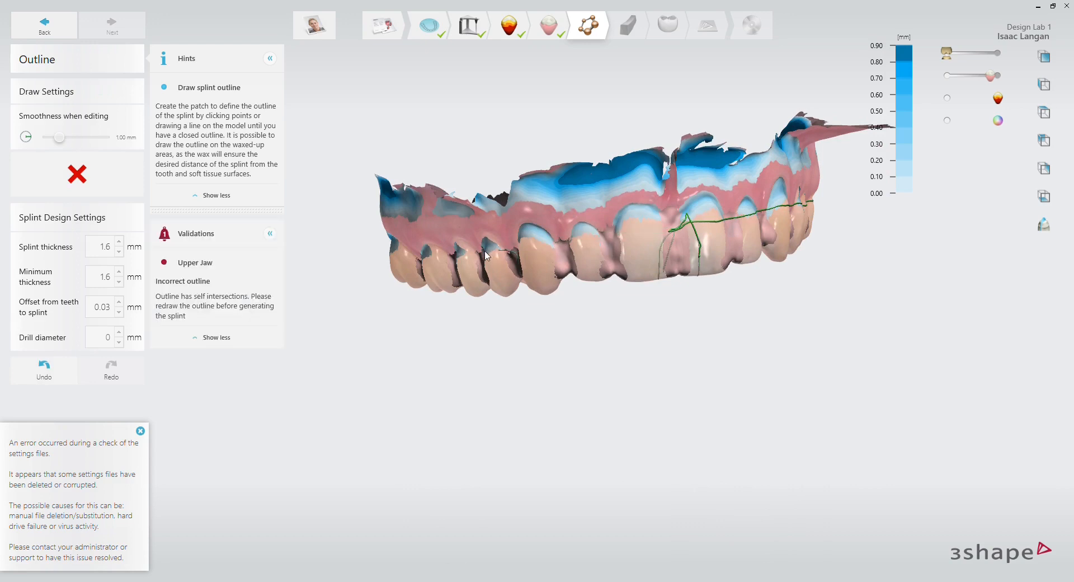
key("ctrl+z")
key("ctrl+y")
key("ctrl+z")
- Carry the outline around the last molar and along the inner side of the back teeth, undoing and redrawing one stroke
mouse_move(744, 241)
right_mouse_down()
mouse_move(762, 189)
mouse_move(360, 242)
mouse_move(568, 214)
mouse_move(427, 199)
mouse_move(453, 182)
right_mouse_up()
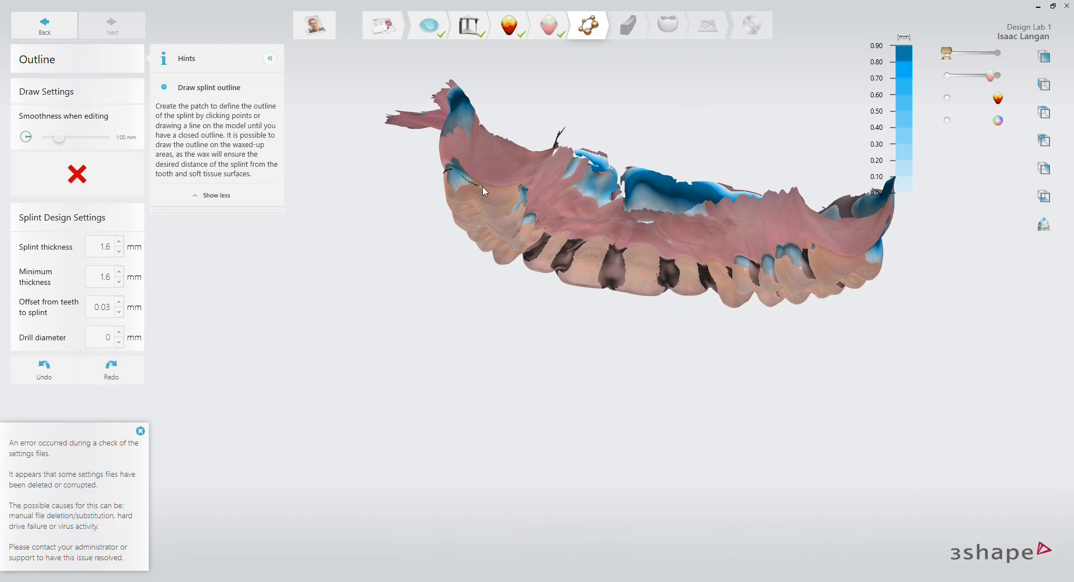
left_click_drag(499, 192, 508, 192)
right_click_drag(513, 193, 587, 204)
left_click_drag(469, 186, 577, 237)
mouse_move(577, 237)
right_mouse_down()
mouse_move(498, 235)
mouse_move(578, 234)
right_mouse_up()
key("ctrl+z")
left_click_drag(463, 176, 562, 230)
right_click_drag(564, 231, 531, 228)
- Continue the outline across the palate behind the front teeth and around the opposite side of the arch
mouse_move(542, 230)
left_mouse_down()
mouse_move(637, 233)
mouse_move(715, 254)
left_mouse_up()
right_click_drag(716, 255, 702, 386)
mouse_move(652, 309)
left_mouse_down()
mouse_move(714, 309)
mouse_move(751, 278)
left_mouse_up()
right_click_drag(671, 318, 607, 307)
right_click_drag(698, 302, 670, 264)
left_click_drag(661, 285, 782, 223)
right_click_drag(782, 223, 558, 255)
left_click_drag(582, 240, 737, 245)
right_click_drag(737, 245, 613, 255)
left_click_drag(639, 248, 696, 234)
- Refine the outline with correction strokes along the inner gum line and around the back teeth
mouse_move(697, 234)
right_mouse_down()
mouse_move(832, 288)
mouse_move(583, 348)
right_mouse_up()
scroll(582, 348, "up", 5)
left_click_drag(506, 182, 687, 311)
right_click_drag(712, 325, 671, 263)
mouse_move(494, 167)
left_mouse_down()
mouse_move(665, 203)
mouse_move(715, 235)
mouse_move(649, 198)
left_mouse_up()
mouse_move(632, 313)
right_mouse_down()
mouse_move(609, 257)
mouse_move(626, 285)
right_mouse_up()
mouse_move(766, 210)
left_mouse_down()
mouse_move(798, 229)
mouse_move(675, 180)
left_mouse_up()
right_click_drag(664, 218, 638, 314)
mouse_move(495, 240)
left_mouse_down()
mouse_move(595, 272)
mouse_move(722, 295)
mouse_move(853, 261)
mouse_move(875, 230)
left_mouse_up()
- Redraw the palatal stretch of the outline so it runs closer behind the front teeth
right_click_drag(870, 215, 828, 151)
mouse_move(484, 250)
left_mouse_down()
mouse_move(603, 282)
mouse_move(814, 274)
left_mouse_up()
right_click_drag(737, 319, 528, 199)
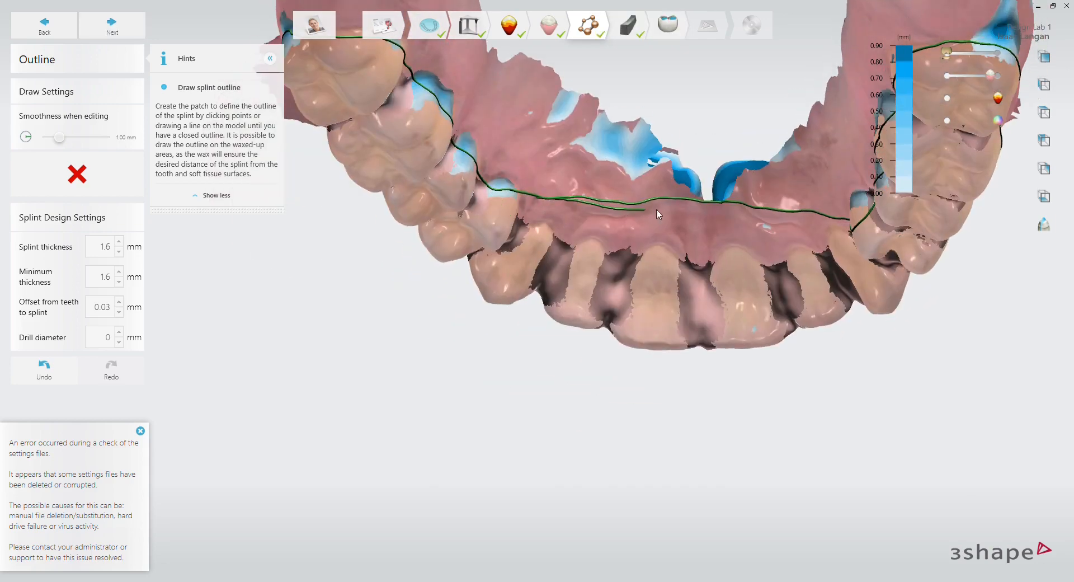
right_click_drag(833, 221, 749, 247)
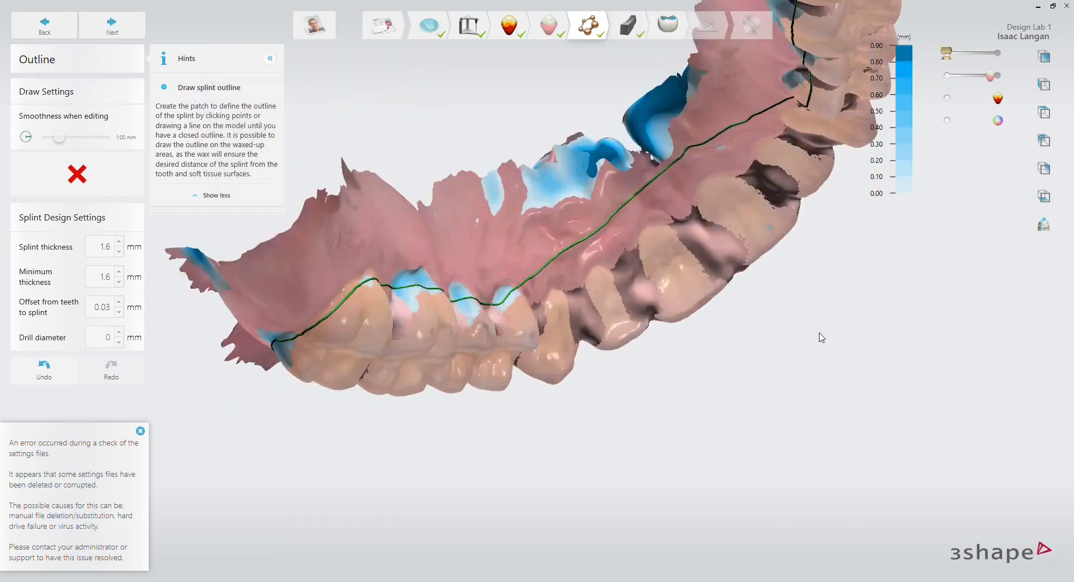
right_click_drag(822, 337, 490, 346)
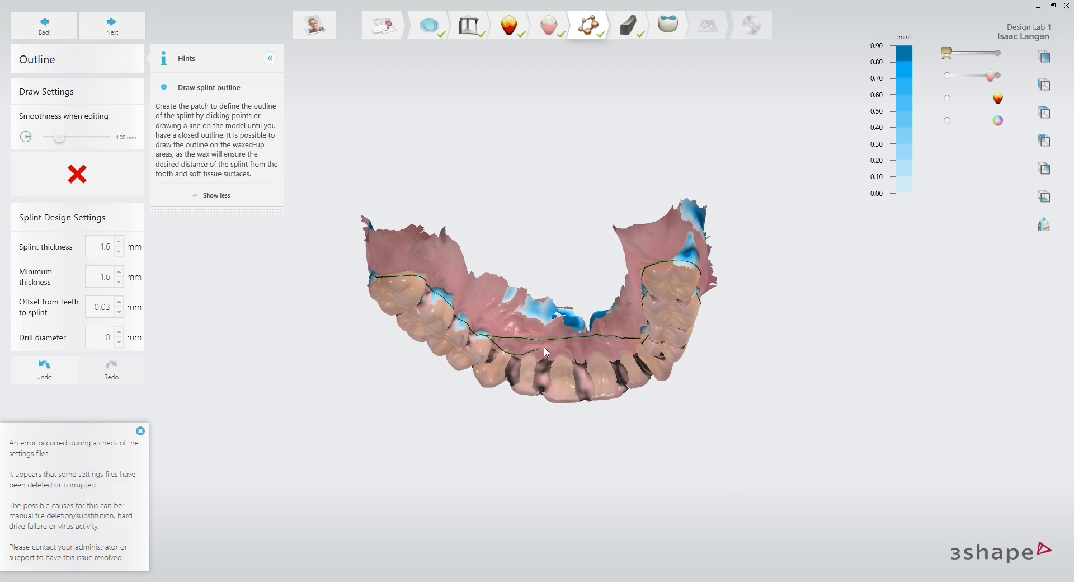
right_click_drag(602, 349, 494, 304)
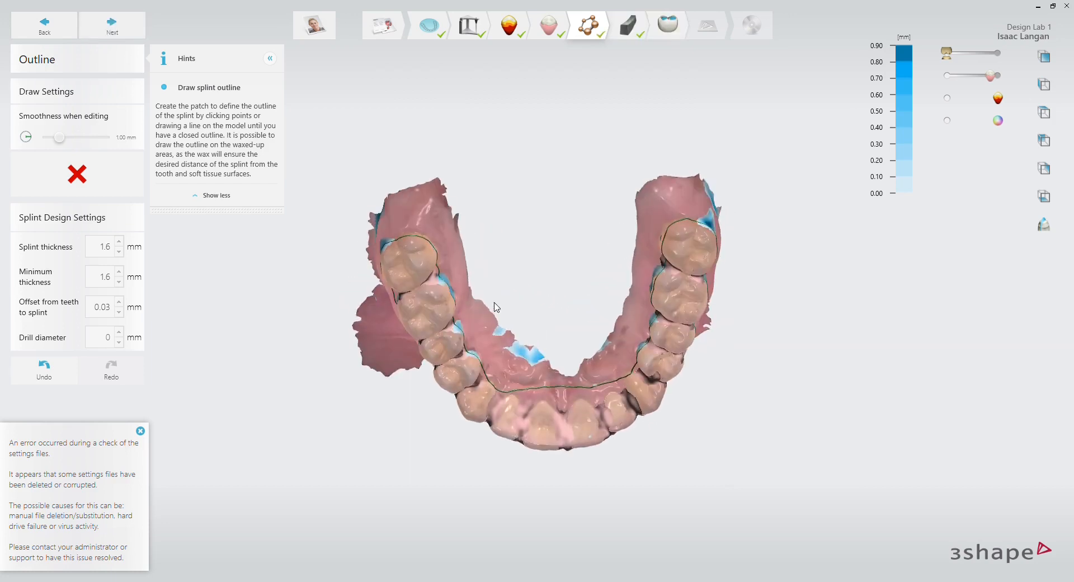
- Review the closed outline around the whole arch and advance to the Raise Surface step
right_click_drag(581, 400, 246, 430)
right_click_drag(533, 358, 383, 328)
right_click_drag(515, 336, 510, 297)
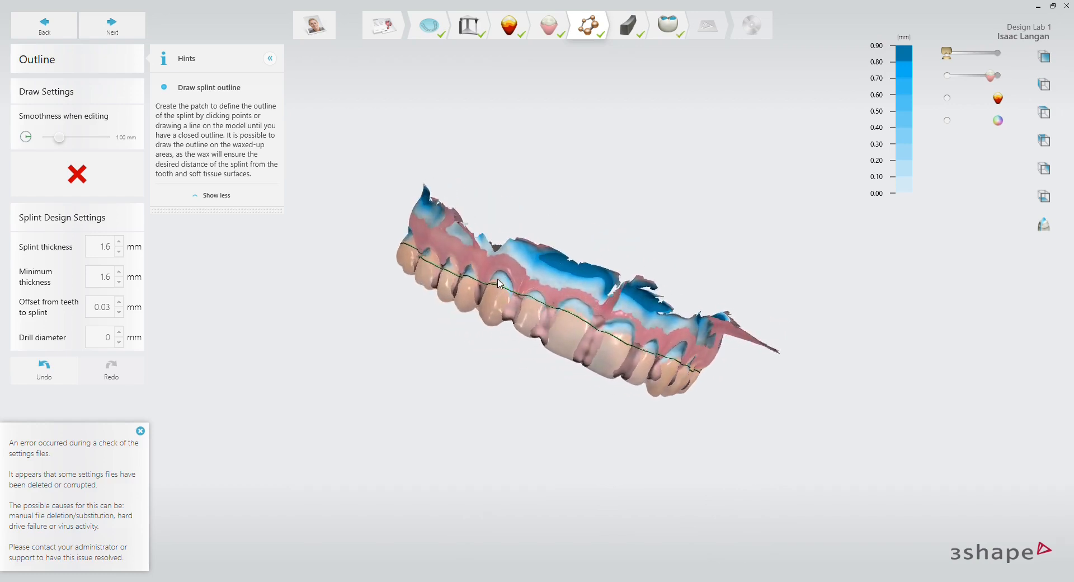
right_click_drag(614, 337, 496, 313)
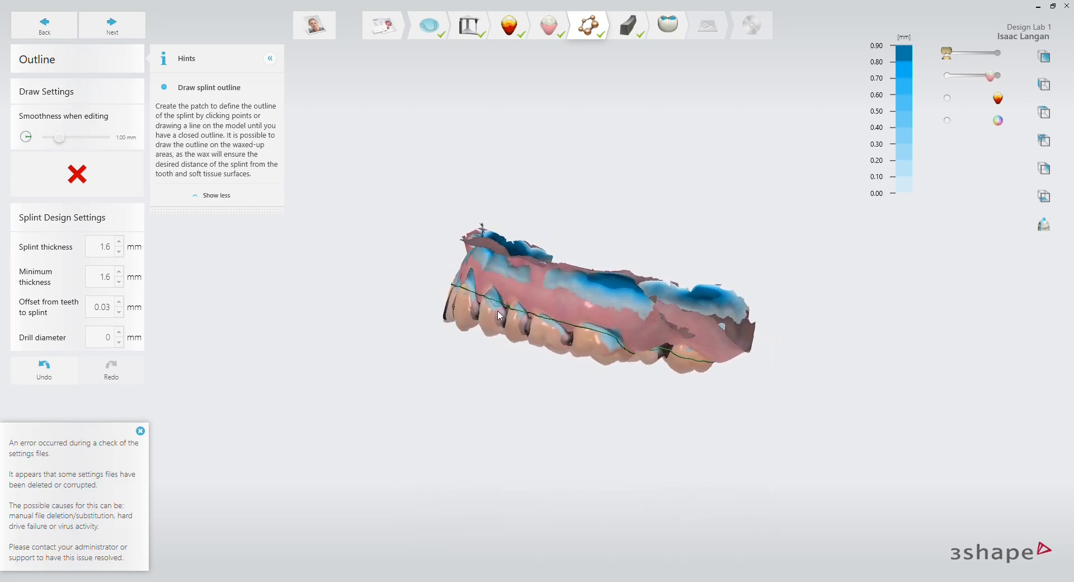
right_click_drag(614, 342, 495, 320)
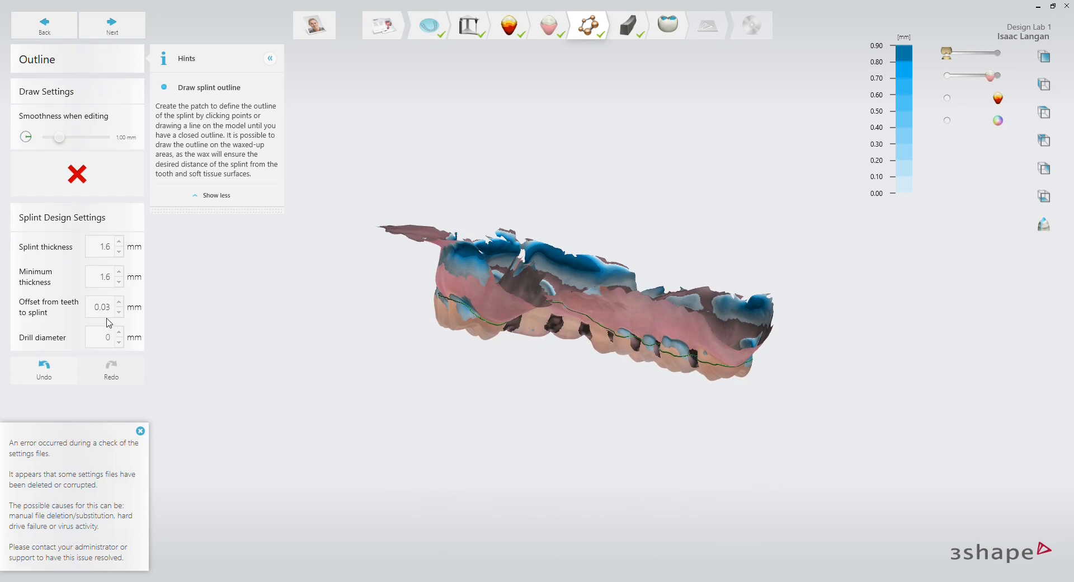
left_click(113, 26)
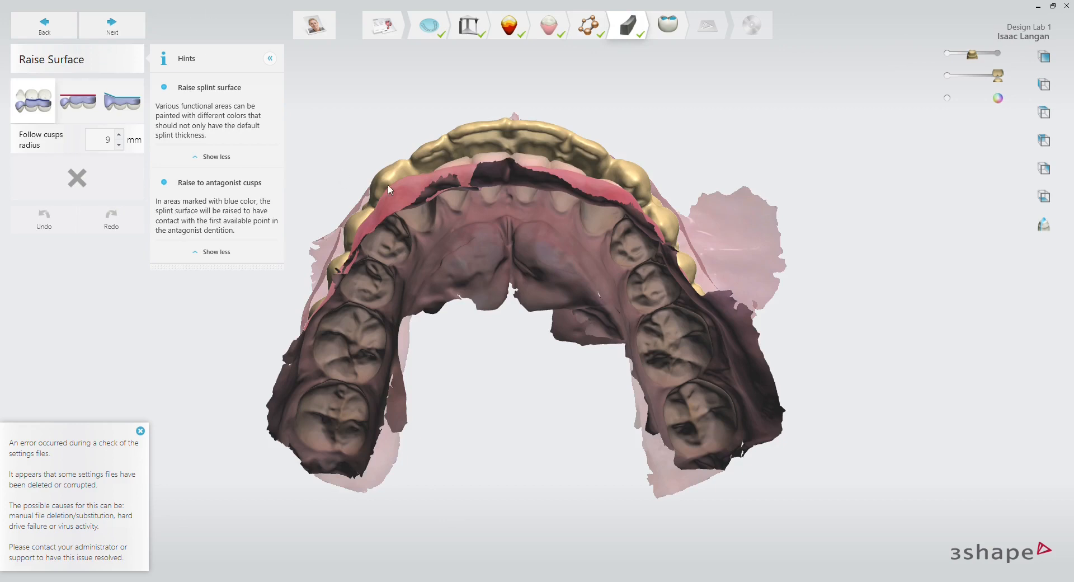
- Mark the back teeth on both sides as raised to the antagonist cusps, with a 9 mm follow-cusps radius
right_click_drag(512, 92, 517, 248)
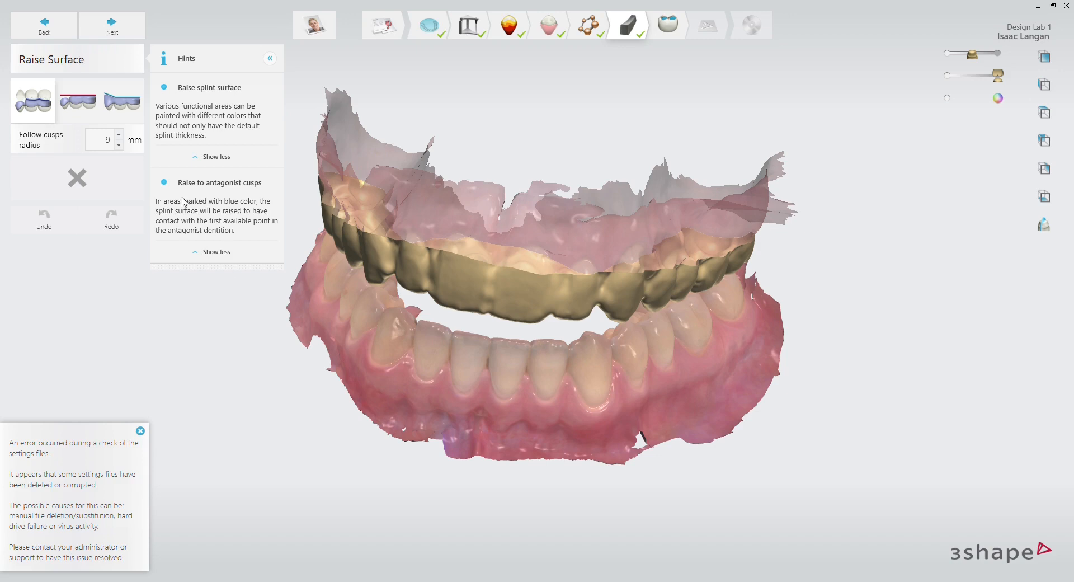
right_click_drag(462, 200, 448, 265)
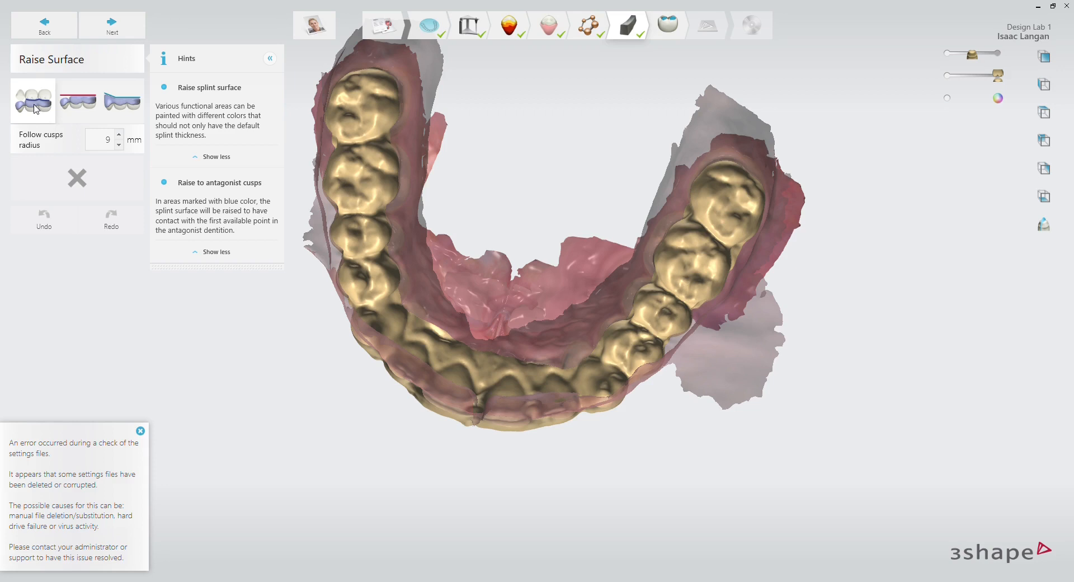
left_click_drag(369, 47, 390, 297)
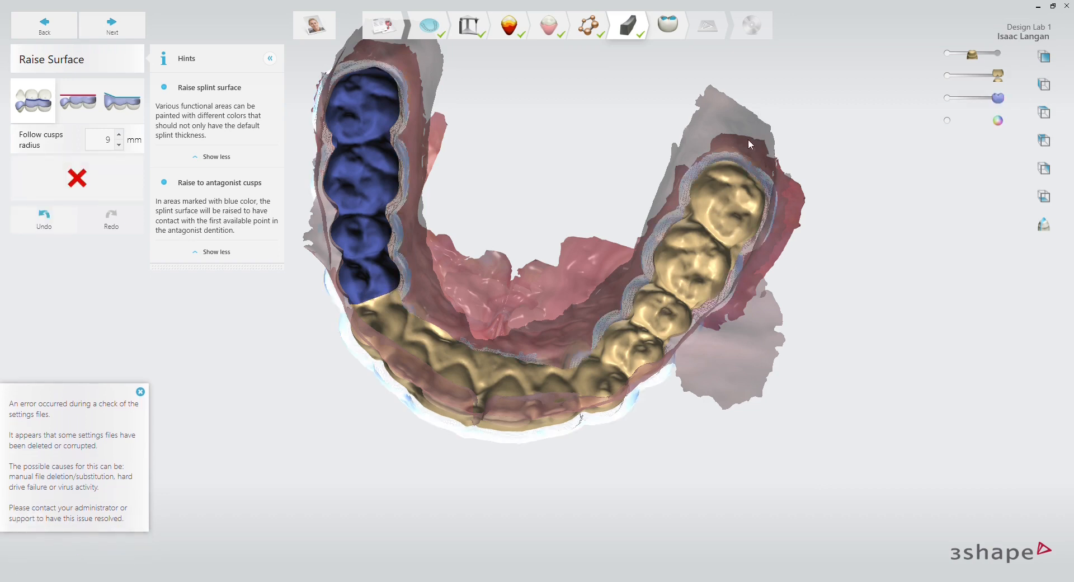
mouse_move(736, 156)
left_mouse_down()
mouse_move(692, 305)
mouse_move(669, 351)
mouse_move(629, 383)
left_mouse_up()
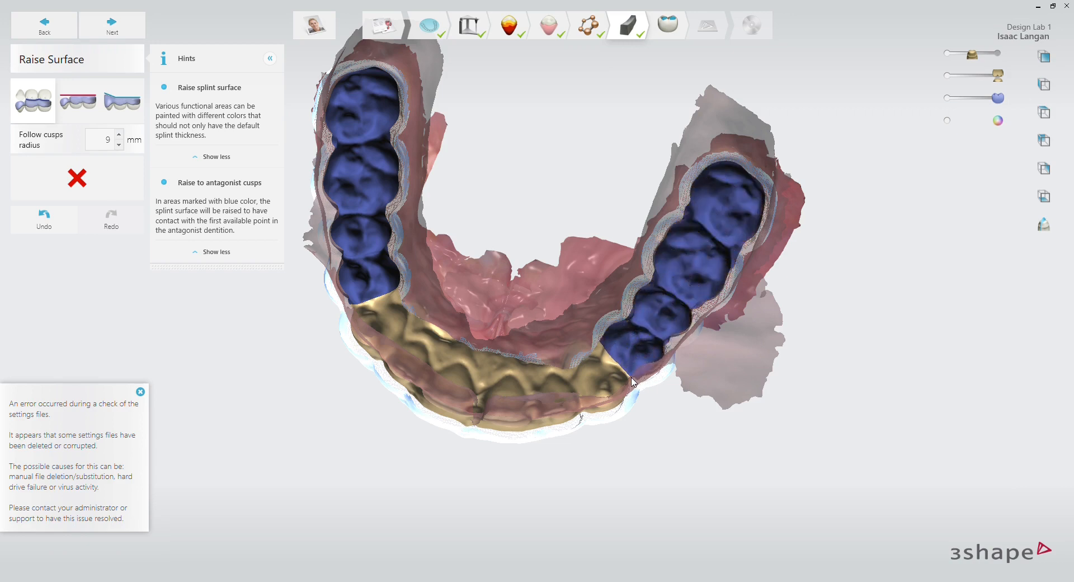
- Mark the front teeth between the two posterior areas as a raised ramp with a 15° angle
left_click(110, 107)
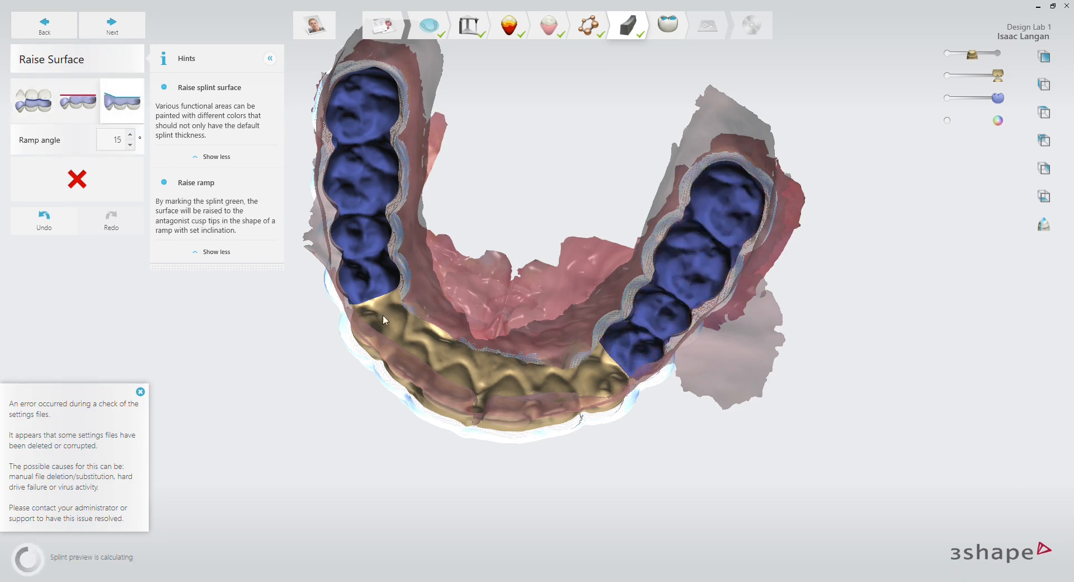
mouse_move(398, 350)
left_mouse_down()
mouse_move(596, 373)
mouse_move(695, 324)
left_mouse_up()
right_click_drag(445, 452, 454, 328)
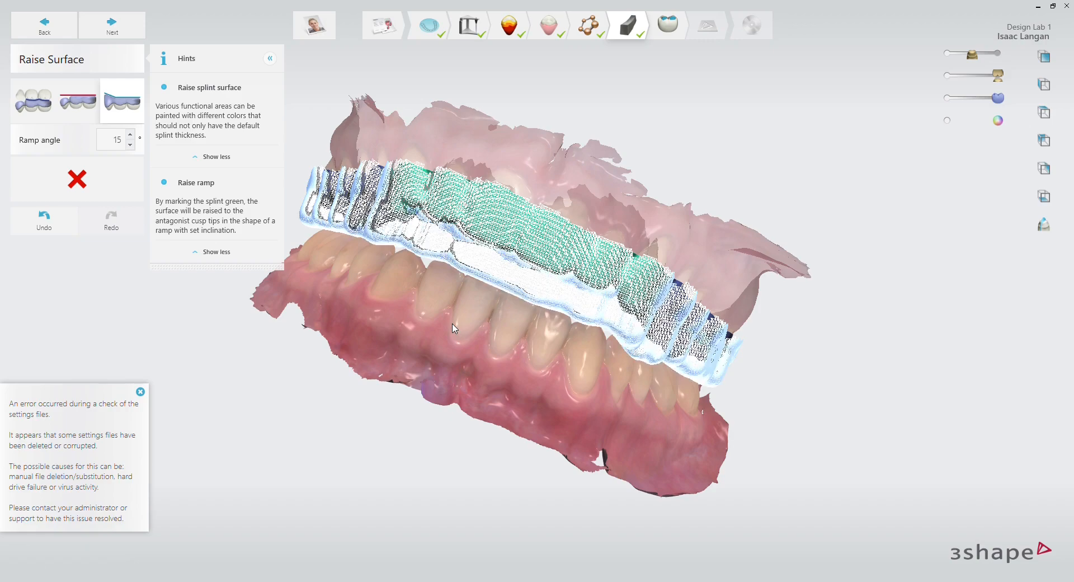
- Inspect the ramp on the splint preview, set the ramp angle to 22° and advance to the Adapt Design step
right_click_drag(621, 223, 271, 257)
right_click_drag(404, 253, 499, 223)
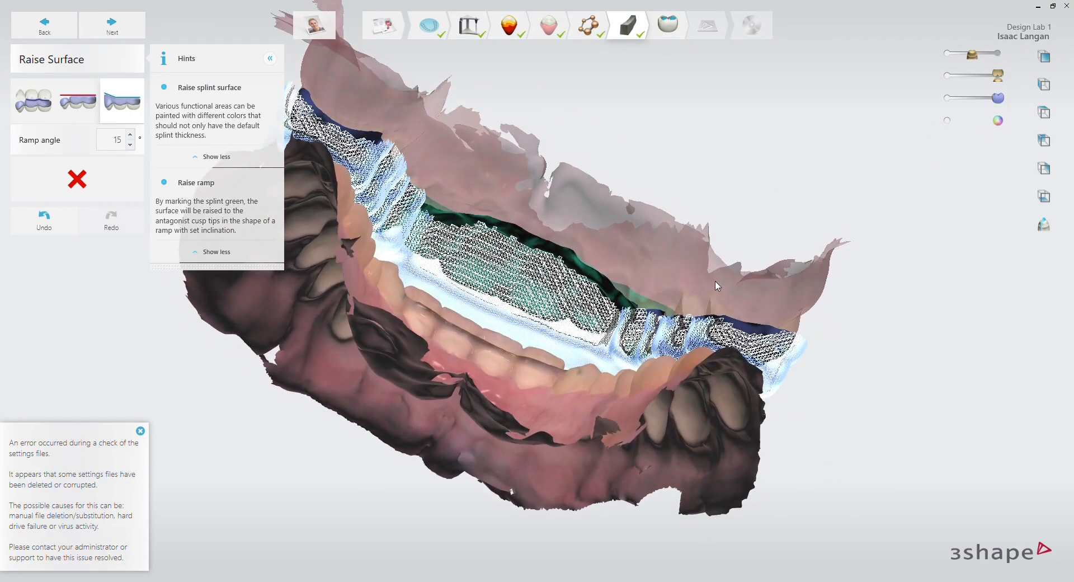
right_click_drag(551, 342, 495, 289)
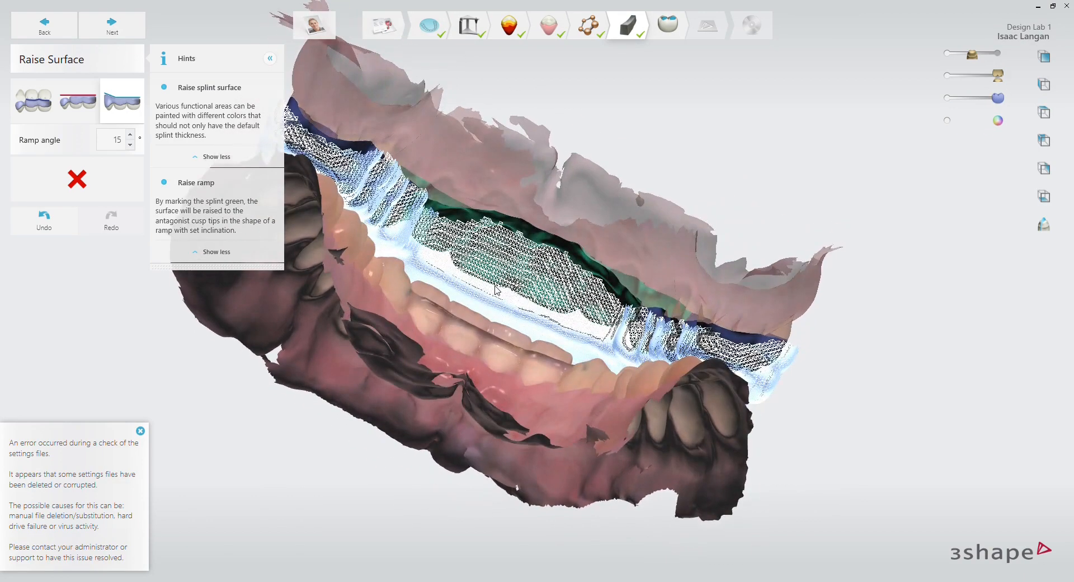
right_click_drag(477, 270, 354, 248)
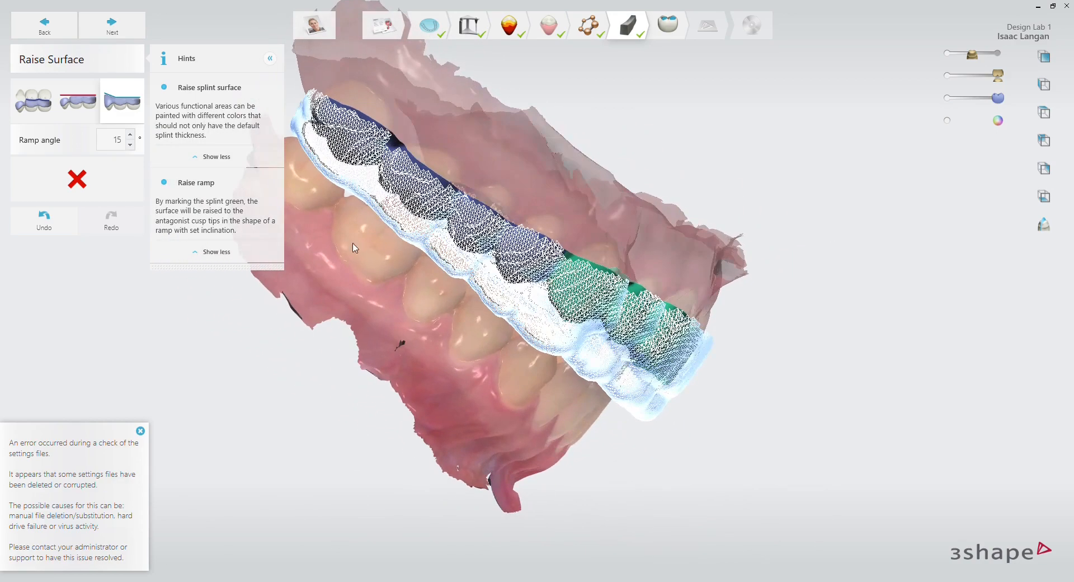
left_click(131, 146)
left_click(130, 146)
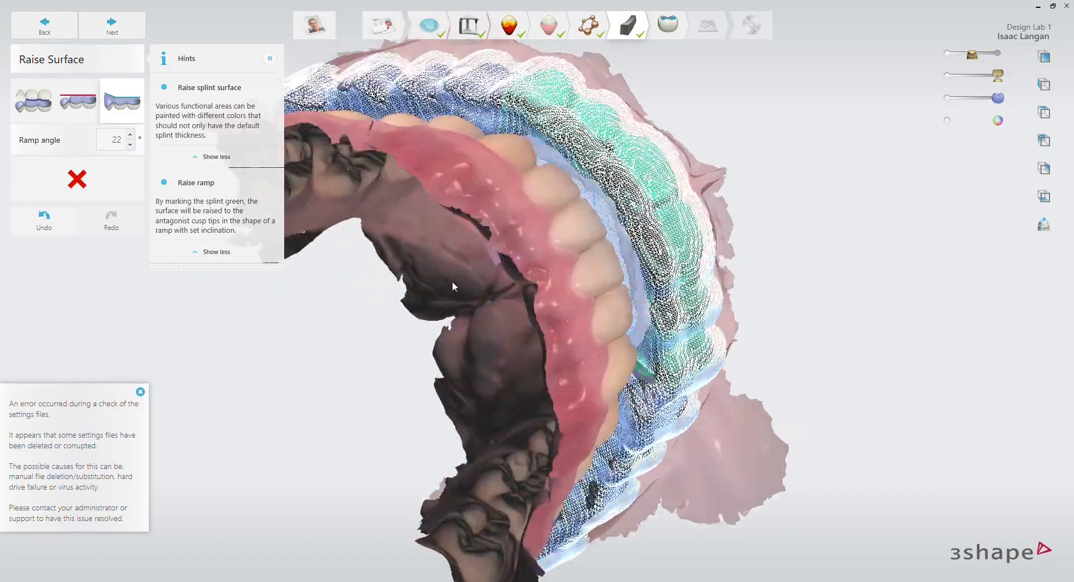
right_click_drag(454, 279, 267, 338)
left_click(112, 27)
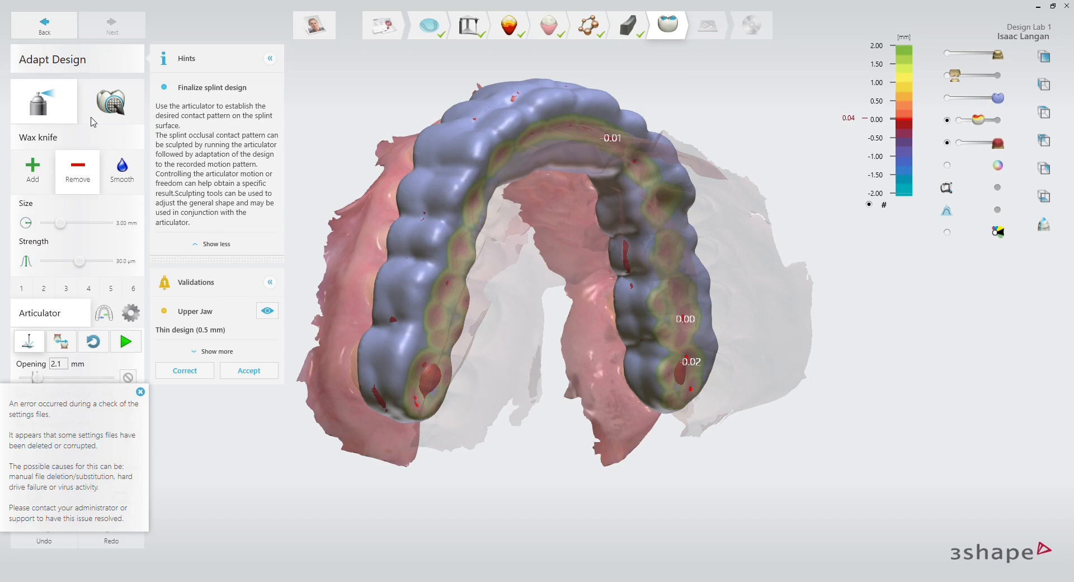
- Locate the upper jaw's thin-design spots (0.5 mm) on the splint, apply the automatic correction and inspect the corrected splint
right_click_drag(520, 345, 301, 379)
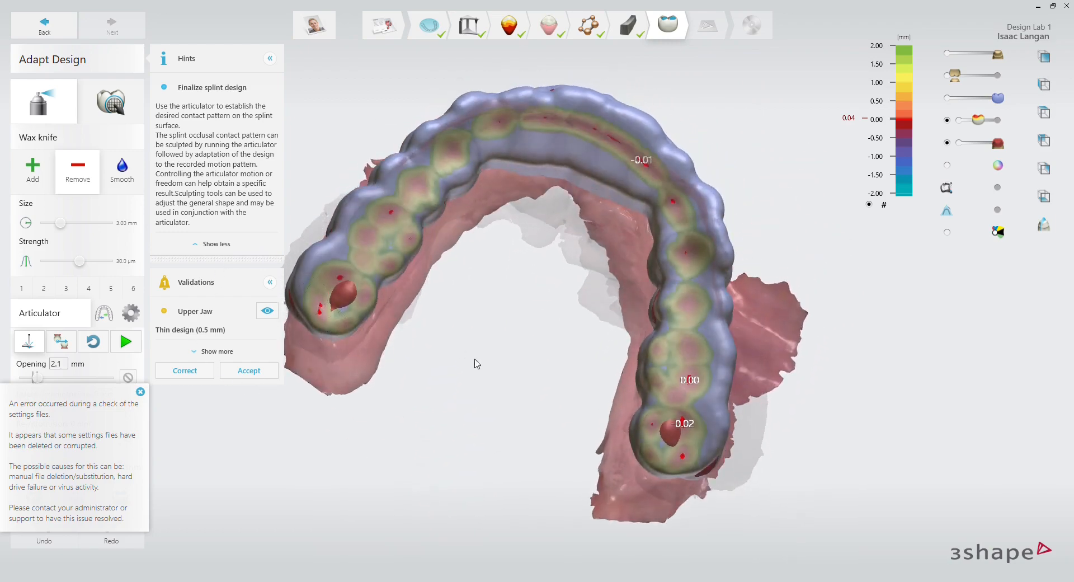
right_click_drag(348, 291, 368, 338)
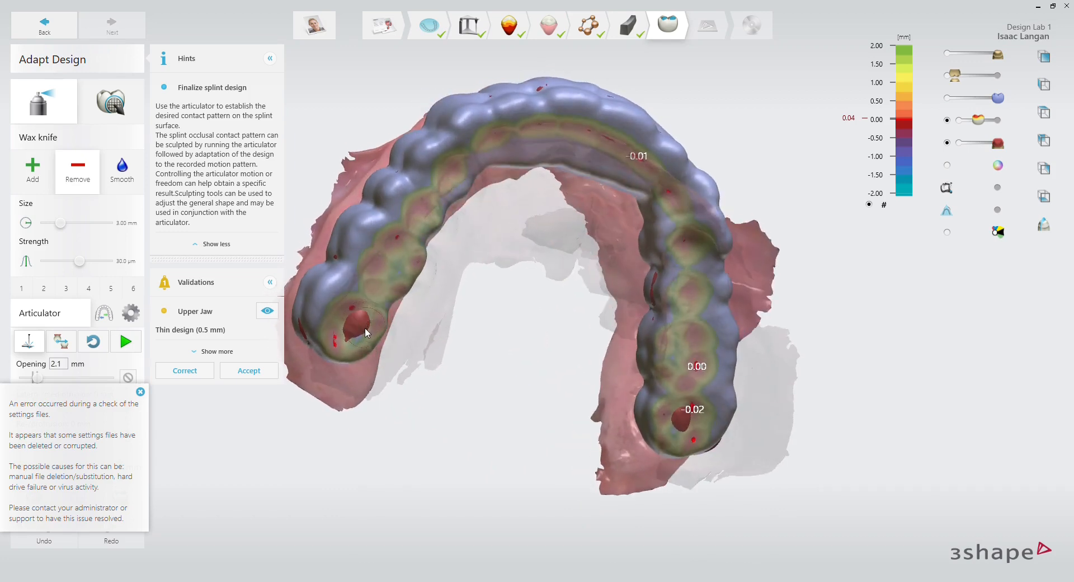
right_click_drag(742, 449, 685, 407)
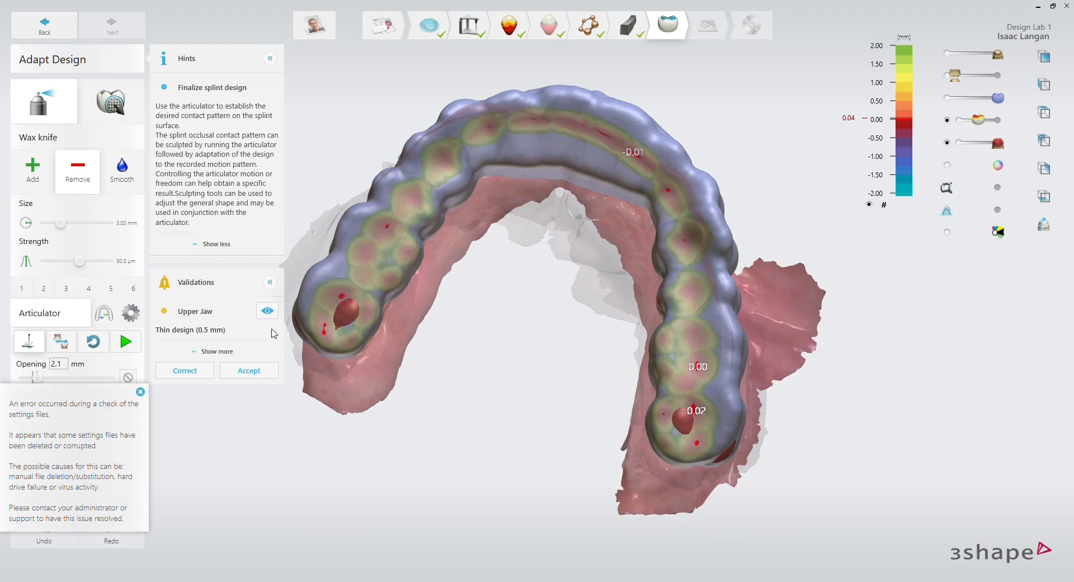
left_click(266, 310)
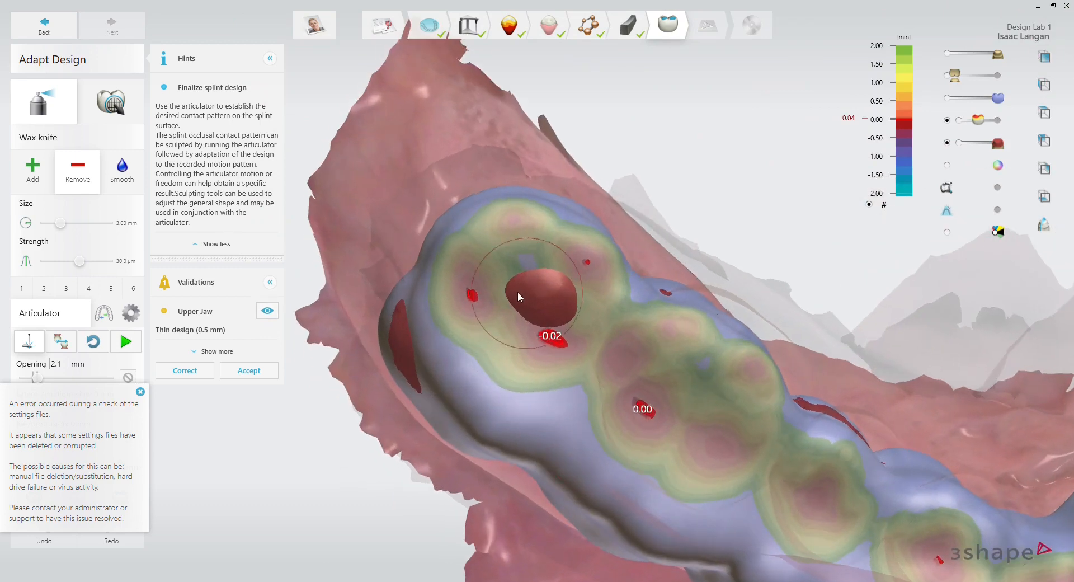
left_click(191, 372)
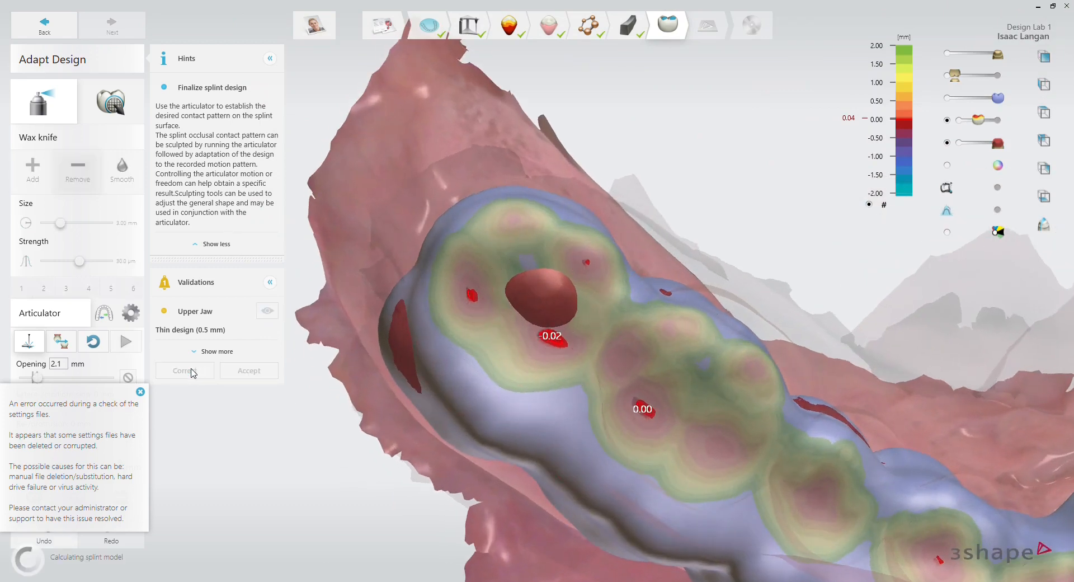
right_click_drag(548, 386, 893, 362)
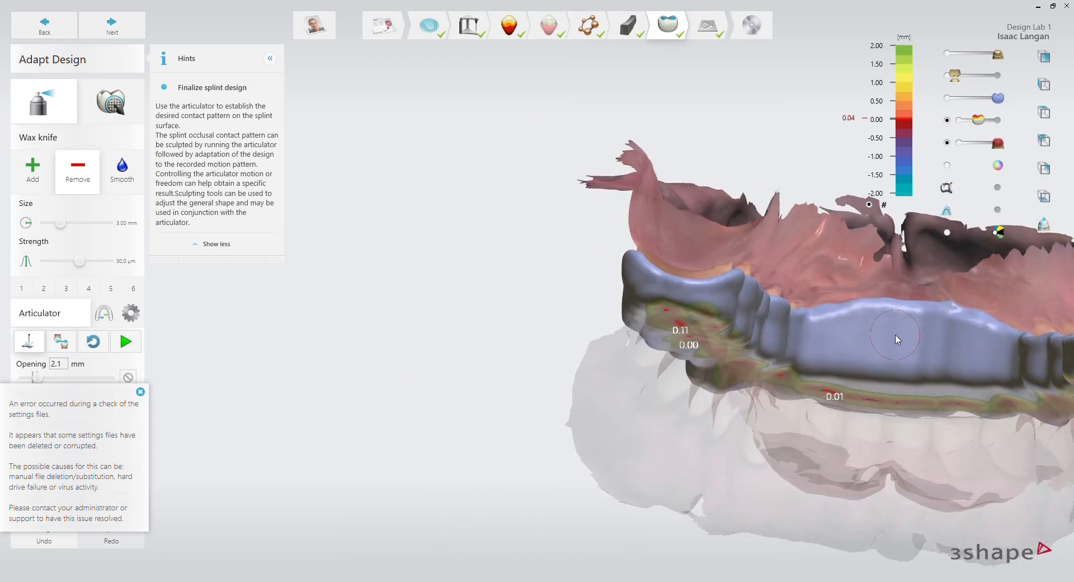
right_click_drag(897, 339, 587, 329)
scroll(592, 325, "down", 5)
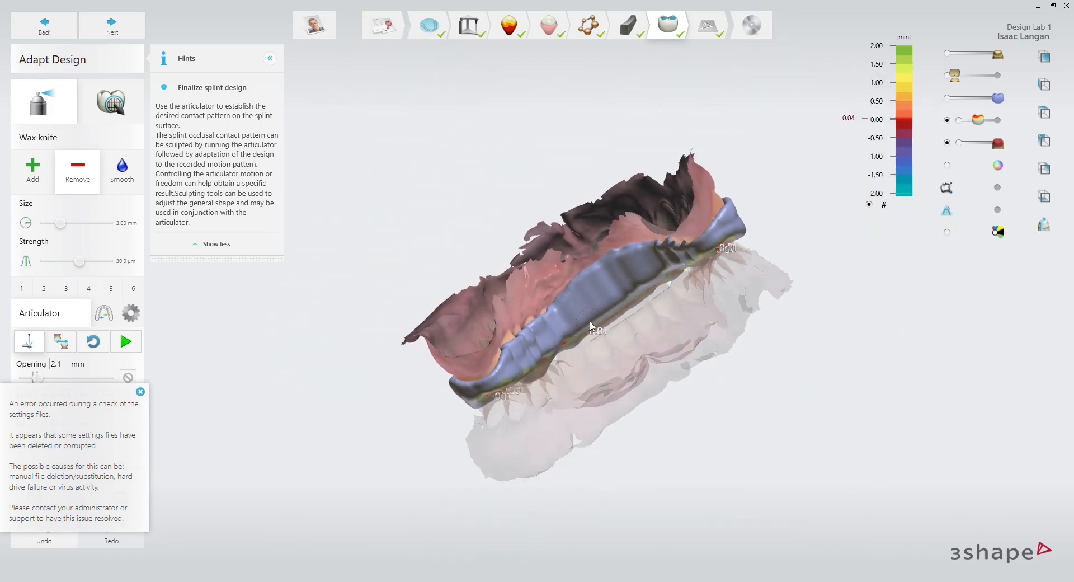
- Run the virtual articulator over the splint's occlusal surface and inspect the resulting antagonist contact marks
scroll(591, 326, "up", 5)
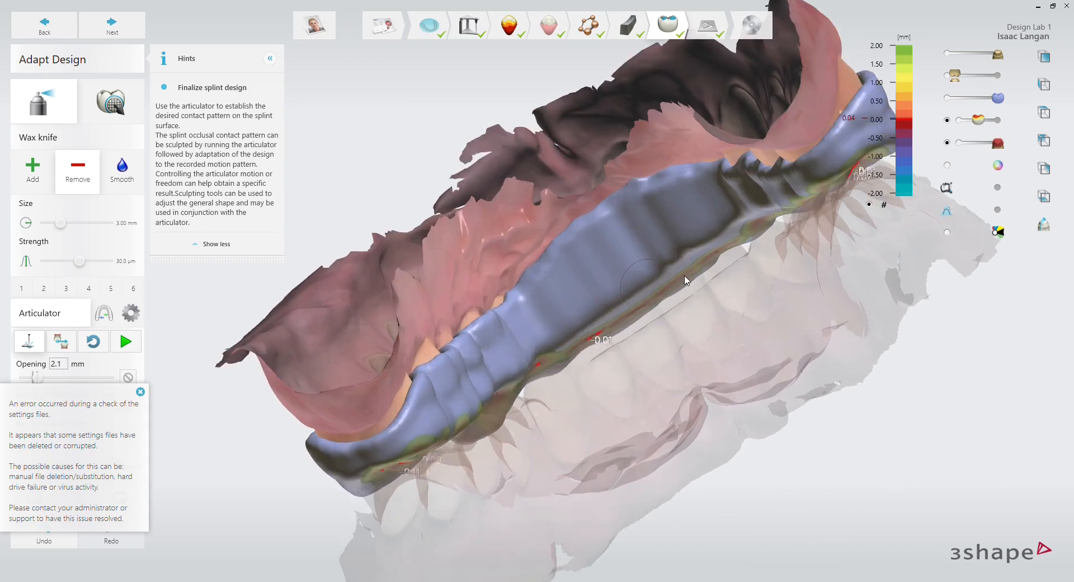
left_click(1045, 141)
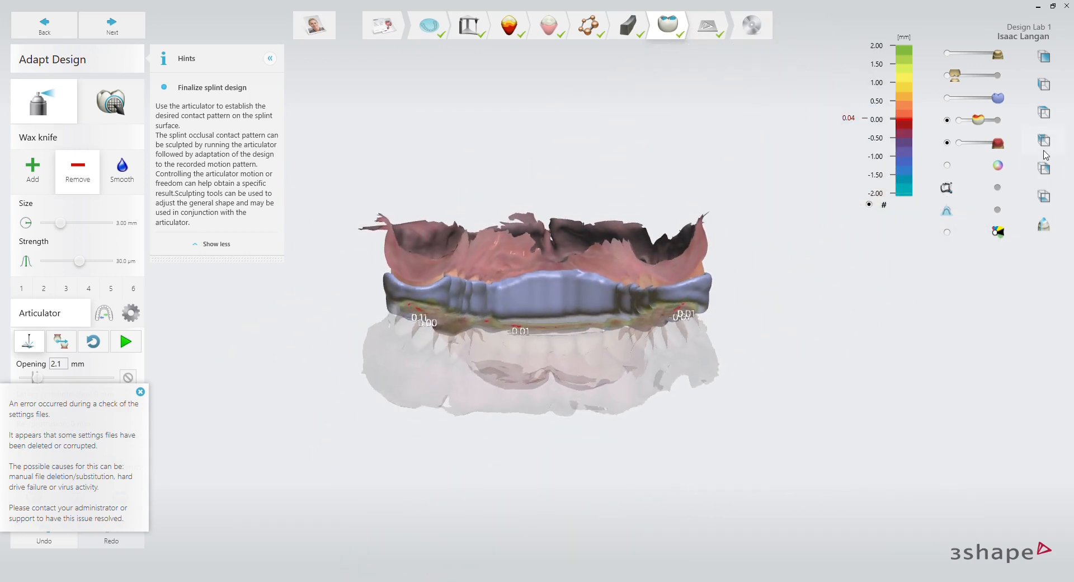
right_click_drag(645, 345, 472, 202)
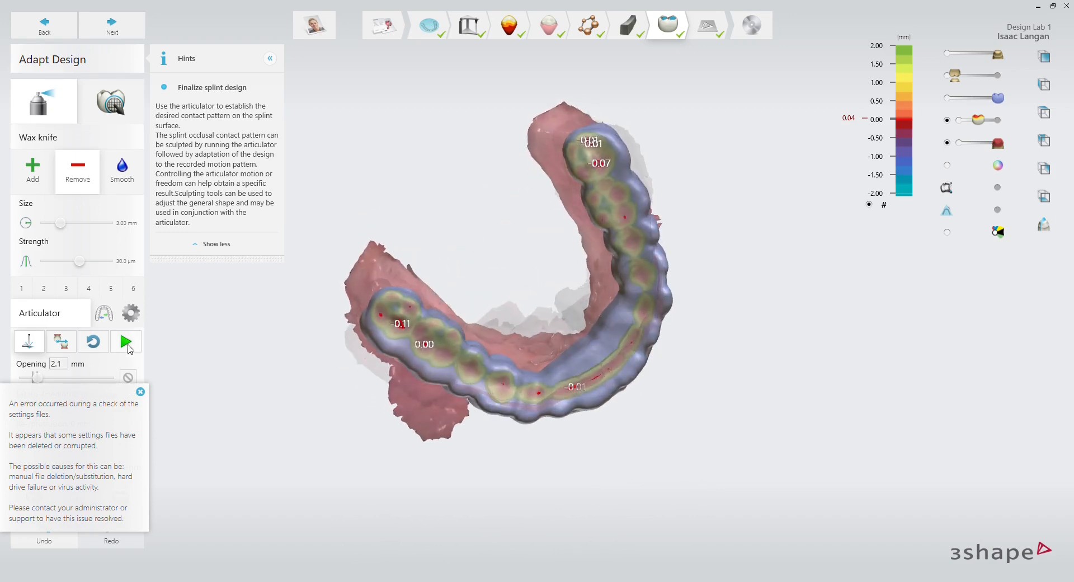
left_click(128, 346)
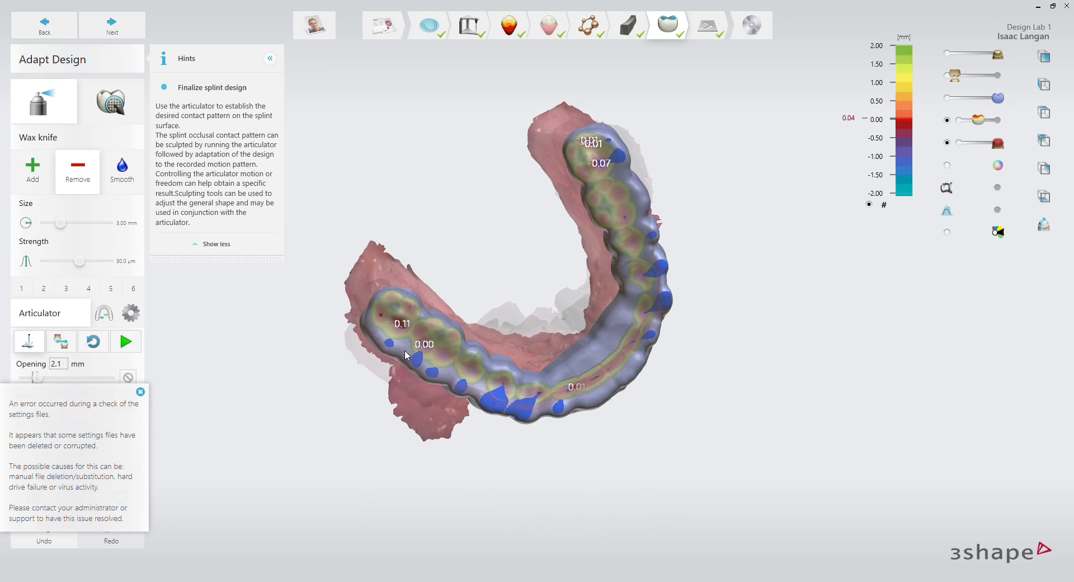
scroll(594, 391, "up", 5)
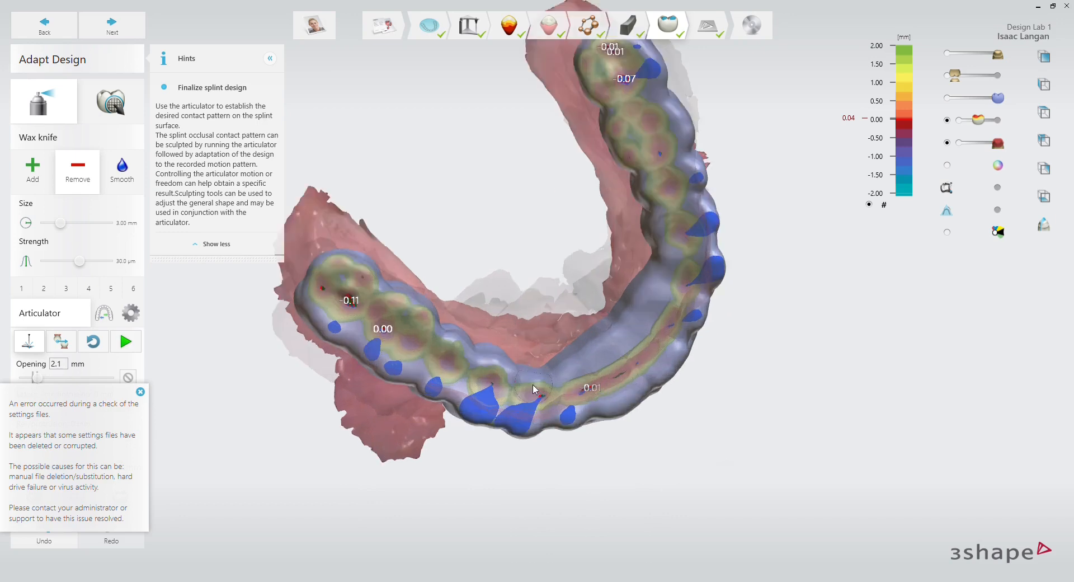
right_click_drag(464, 362, 391, 334)
- Dismiss the settings-file error notice and adapt the splint design to the recorded articulator motion with a 0 mm offset
left_click(140, 392)
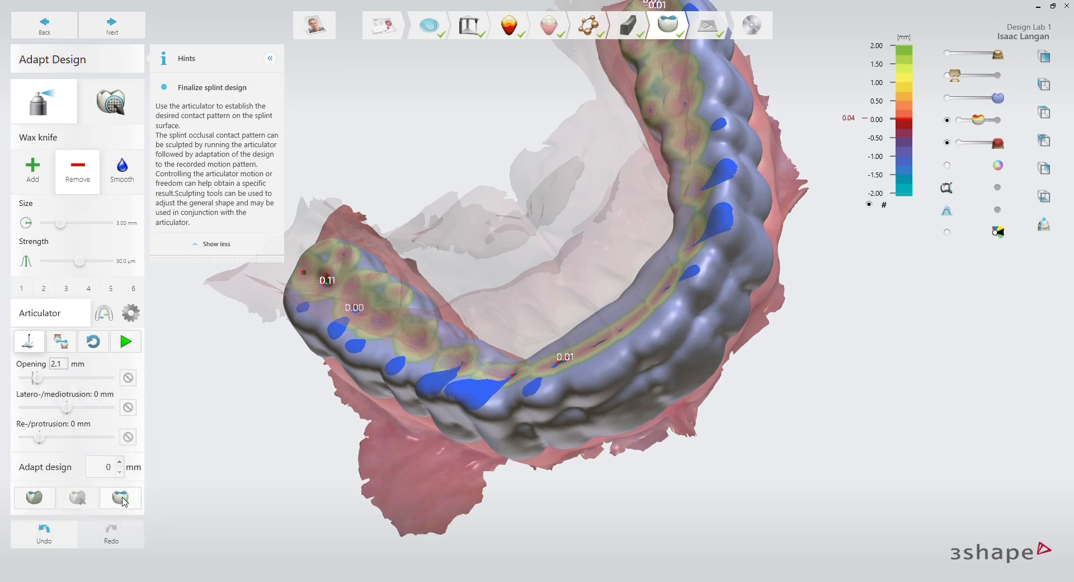
left_click(132, 506)
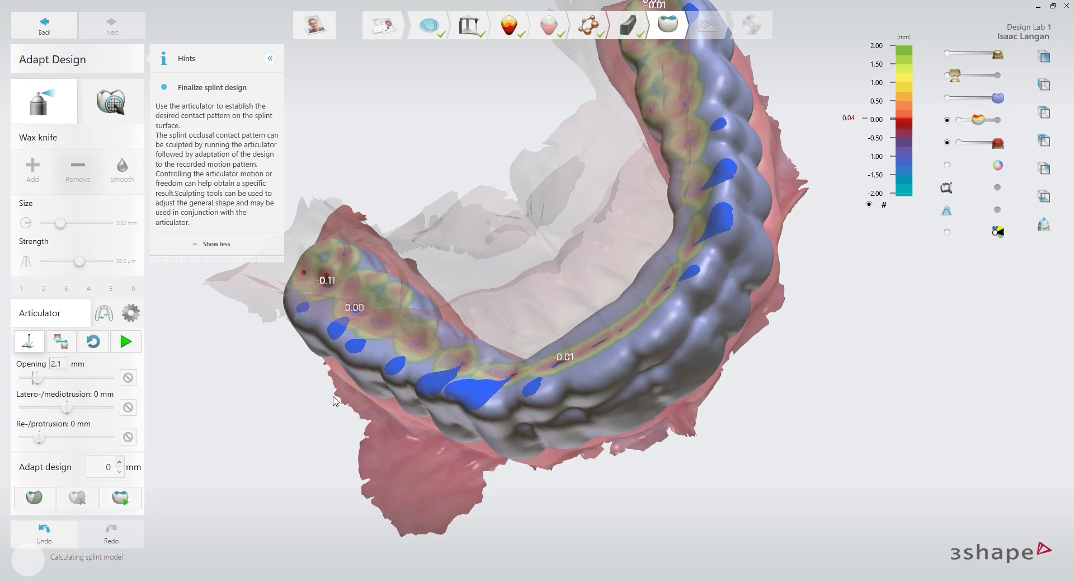
- Run the articulator again on the adapted splint and examine the contacts along the posterior teeth and anterior ramp
right_click_drag(476, 387, 510, 405)
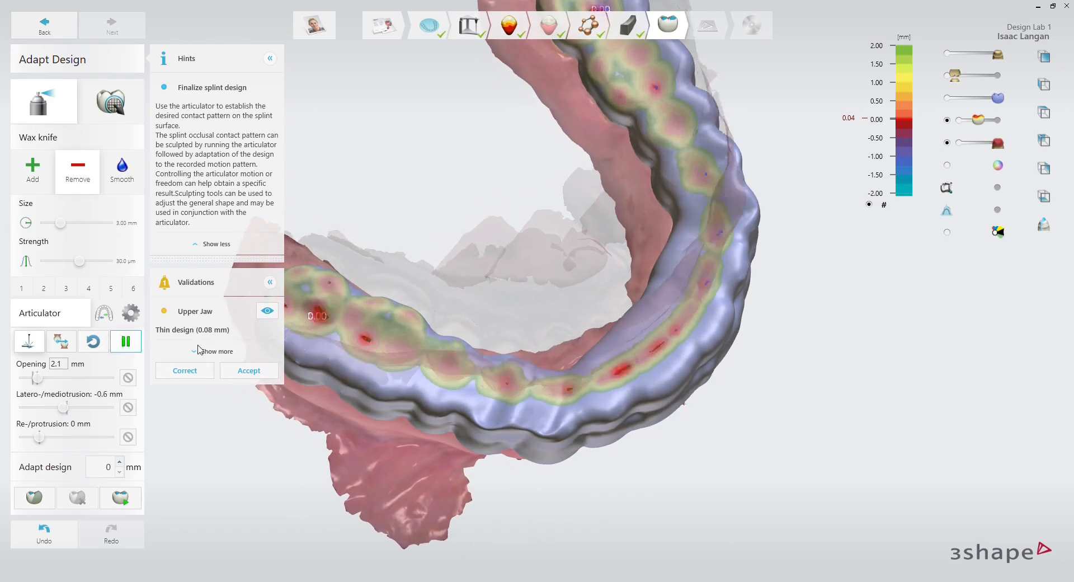
left_click(138, 343)
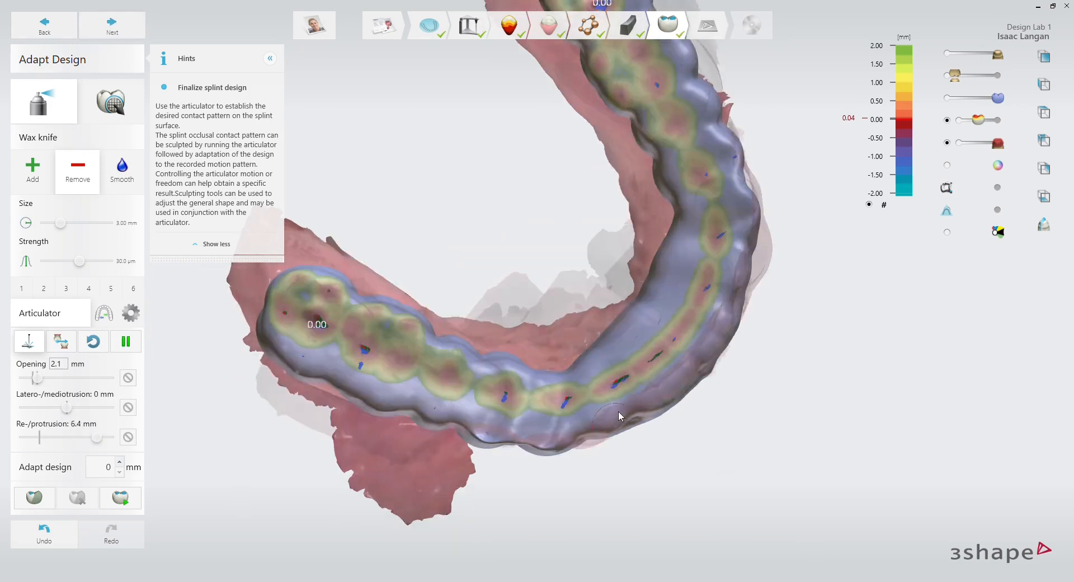
right_click_drag(624, 397, 584, 287)
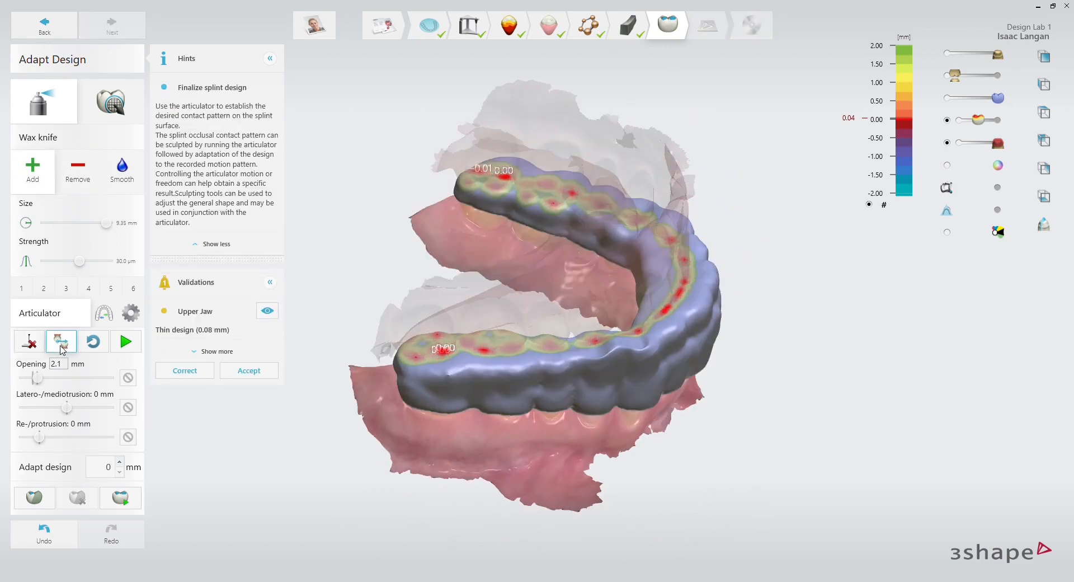
- Enable guide by design and run the articulator to inspect lateral and protrusive guidance along the splint surface
left_click(61, 344)
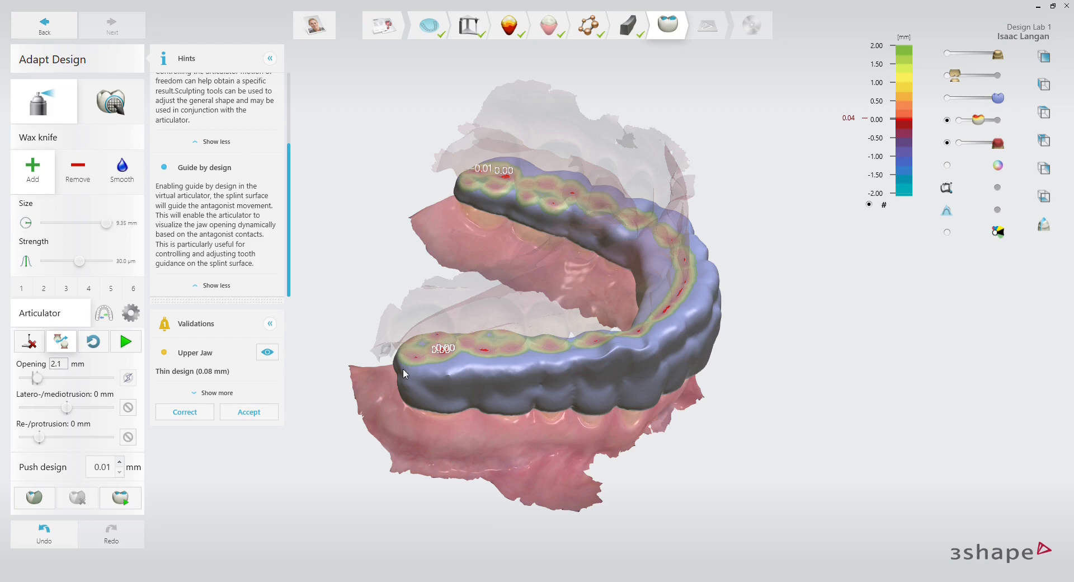
left_click(127, 345)
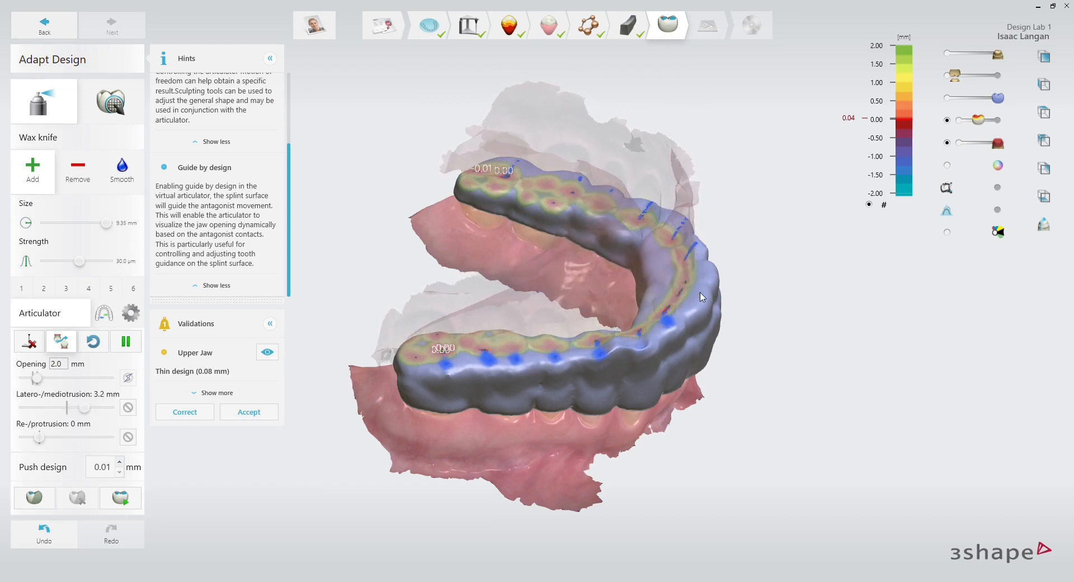
right_click_drag(705, 305, 666, 246)
left_click(126, 341)
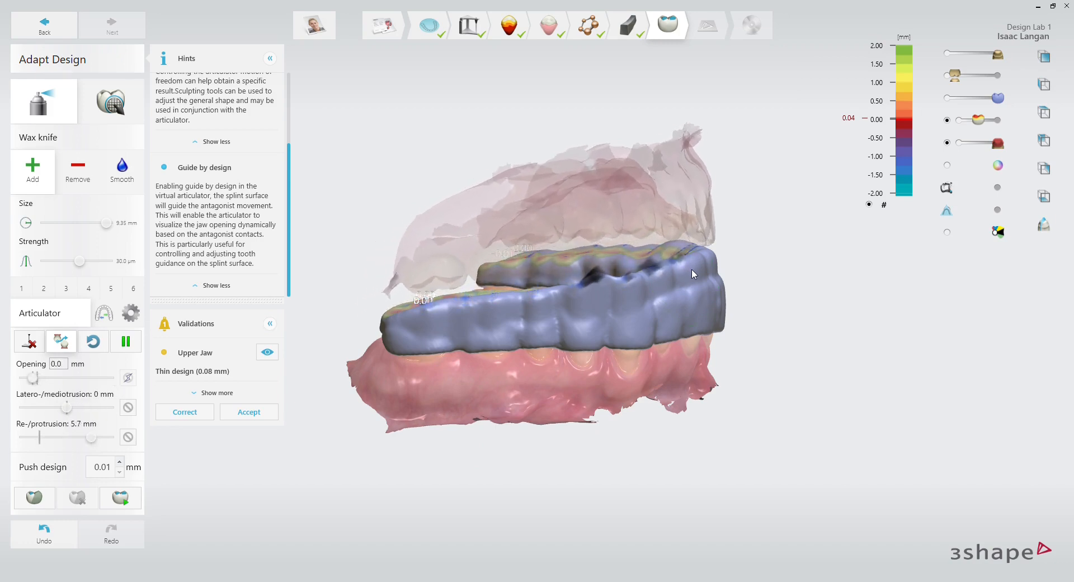
right_click_drag(691, 270, 687, 332)
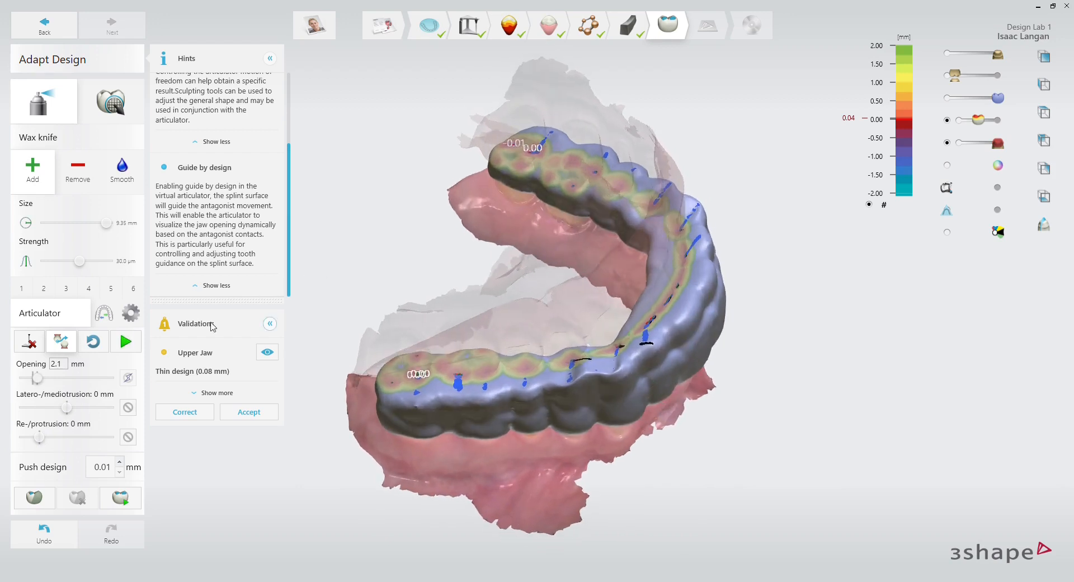
- Remove wax and smooth the splint surface around the guidance marks, and recheck the contacts with the guided articulator
left_click(69, 177)
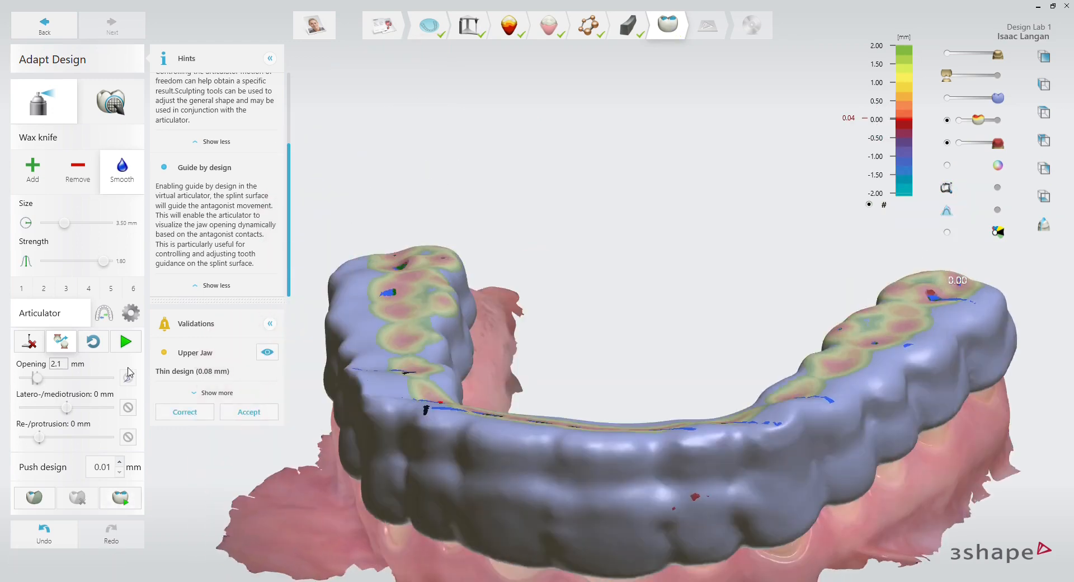
left_click(127, 342)
right_click_drag(496, 402, 516, 471)
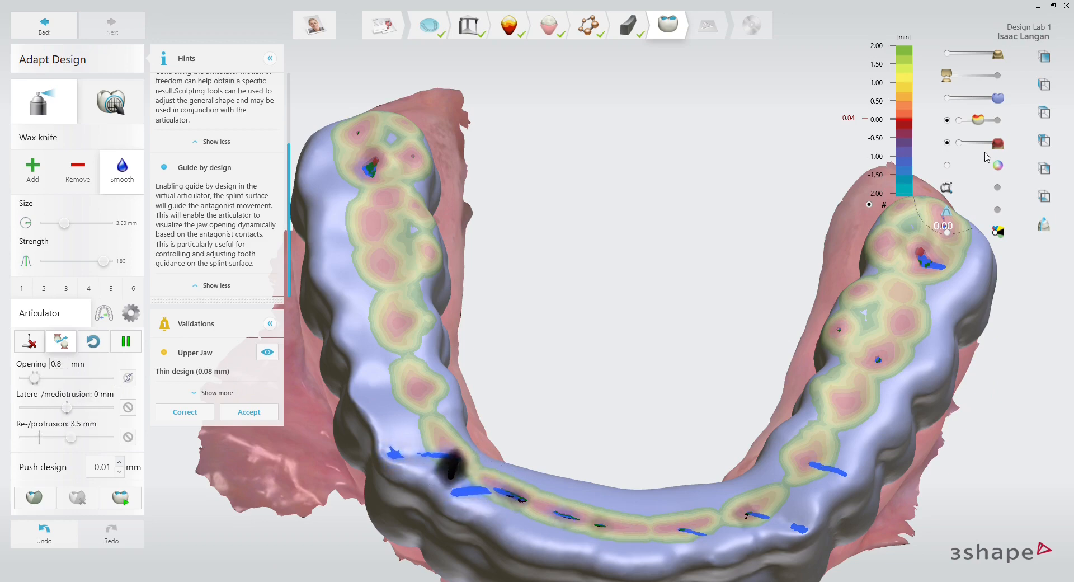
- Show the antagonist jaw semi-transparent and rerun the guided articulator to check the canine and anterior contacts
left_click_drag(946, 76, 958, 77)
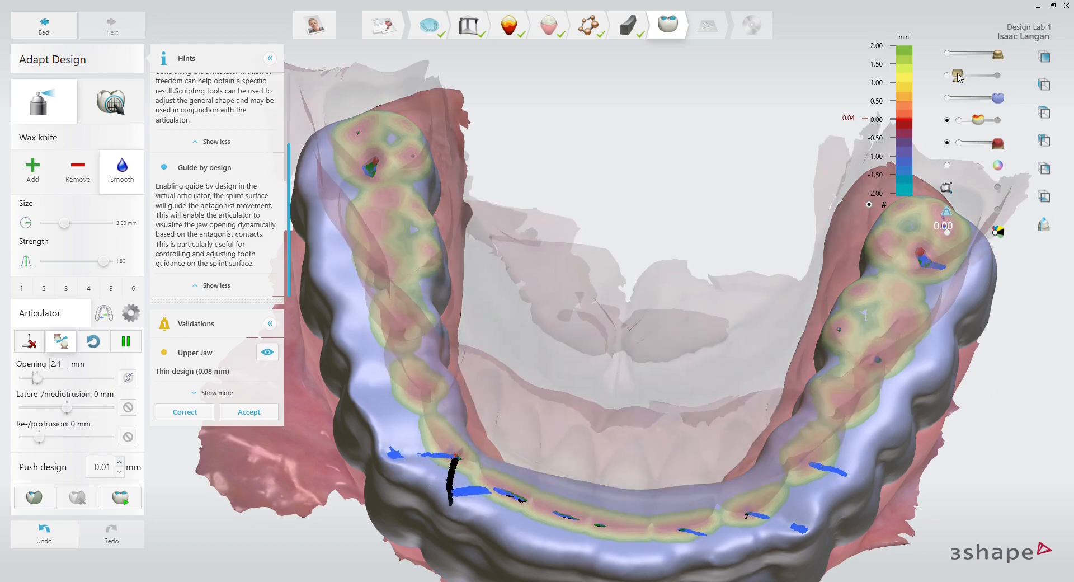
right_click_drag(708, 323, 298, 376)
left_click(126, 343)
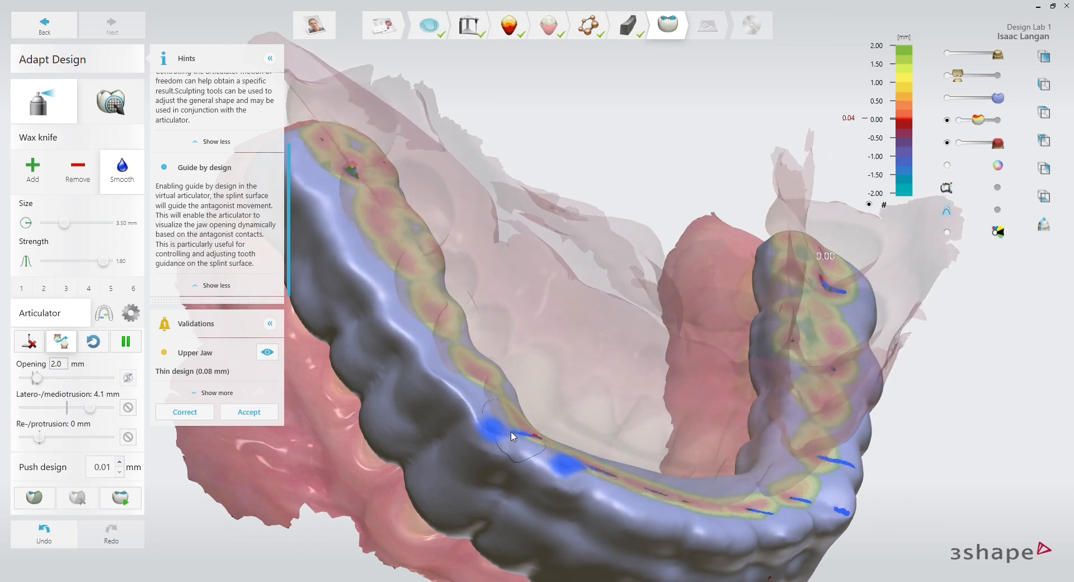
right_click_drag(514, 437, 615, 449)
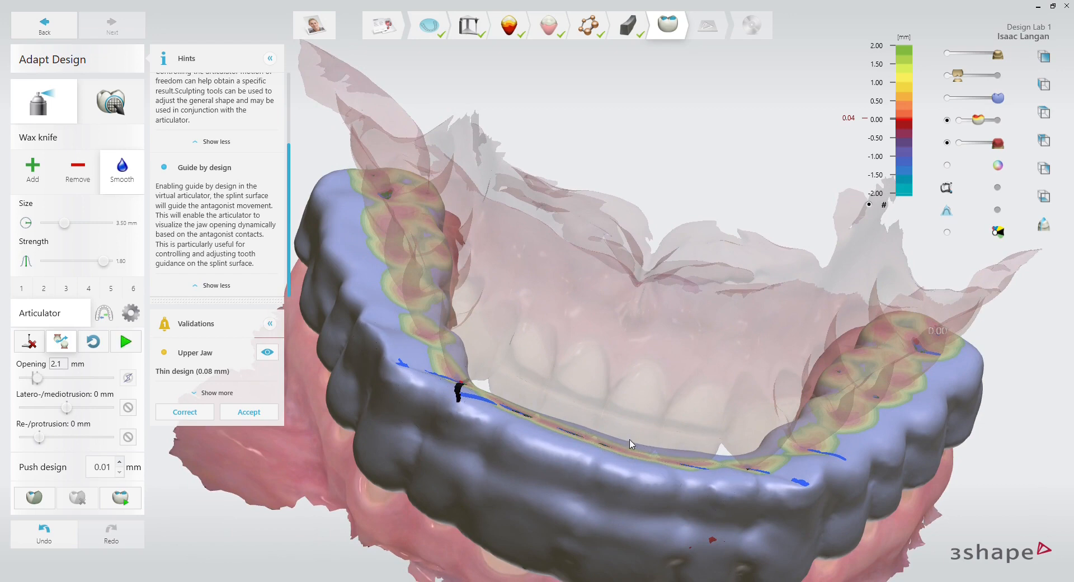
- Add wax to the anterior guidance area with a 3.50 mm knife at 49.0 µm strength and rerun the articulator
left_click(47, 178)
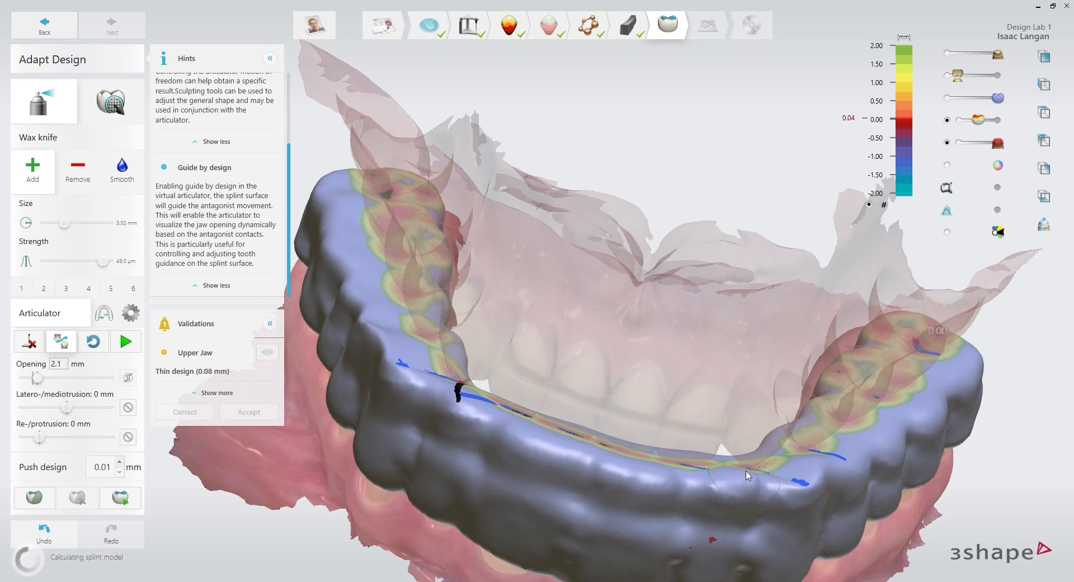
left_click(132, 341)
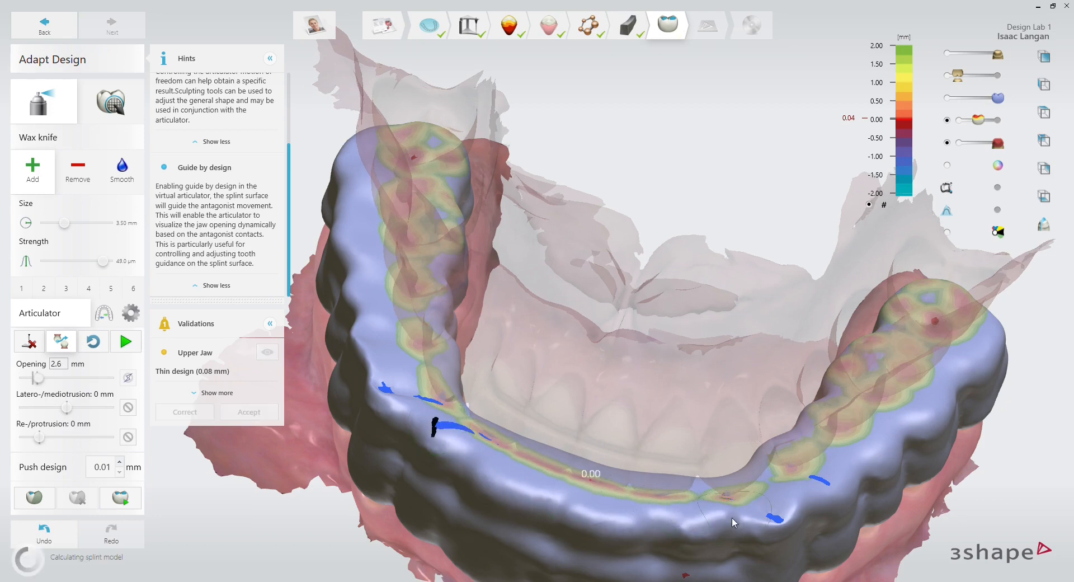
right_click_drag(680, 548, 706, 479)
- Switch the wax knife to removal at 3.50 mm and 49.0 µm, and recheck the anterior guidance contacts with the articulator
left_click(76, 178)
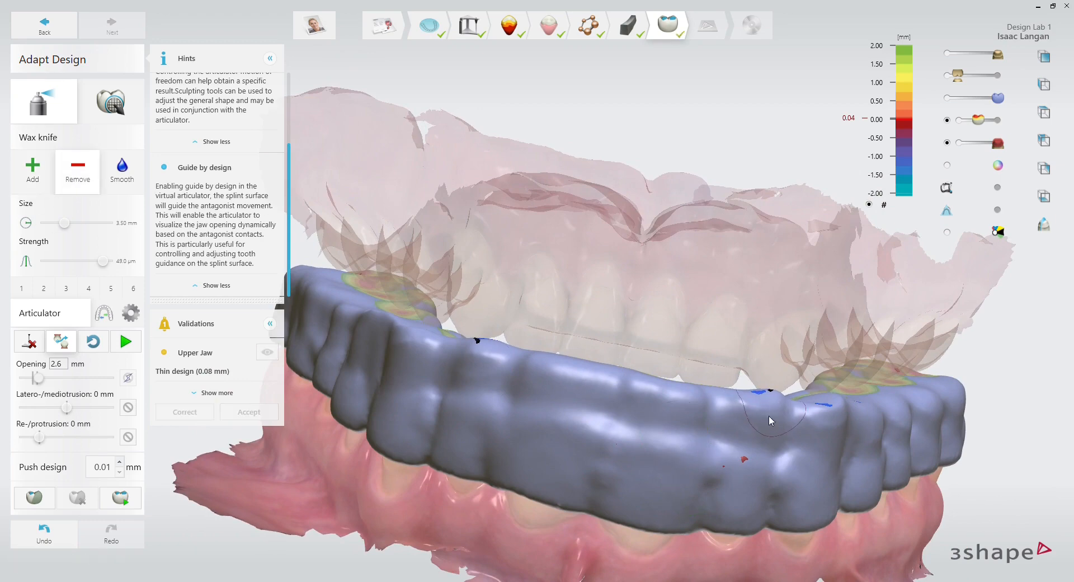
right_click_drag(775, 407, 750, 551)
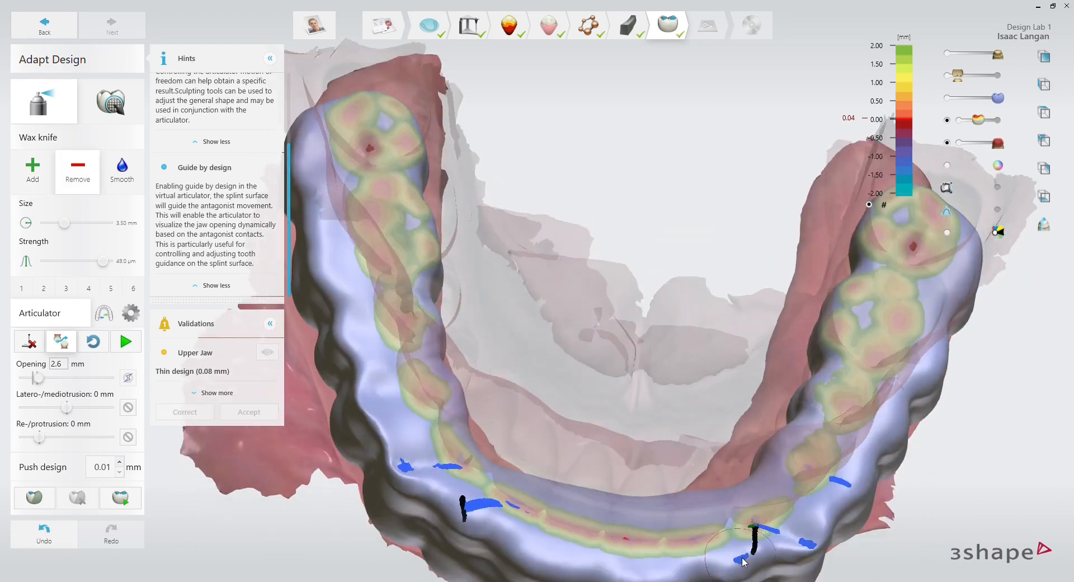
right_click_drag(562, 515, 557, 476)
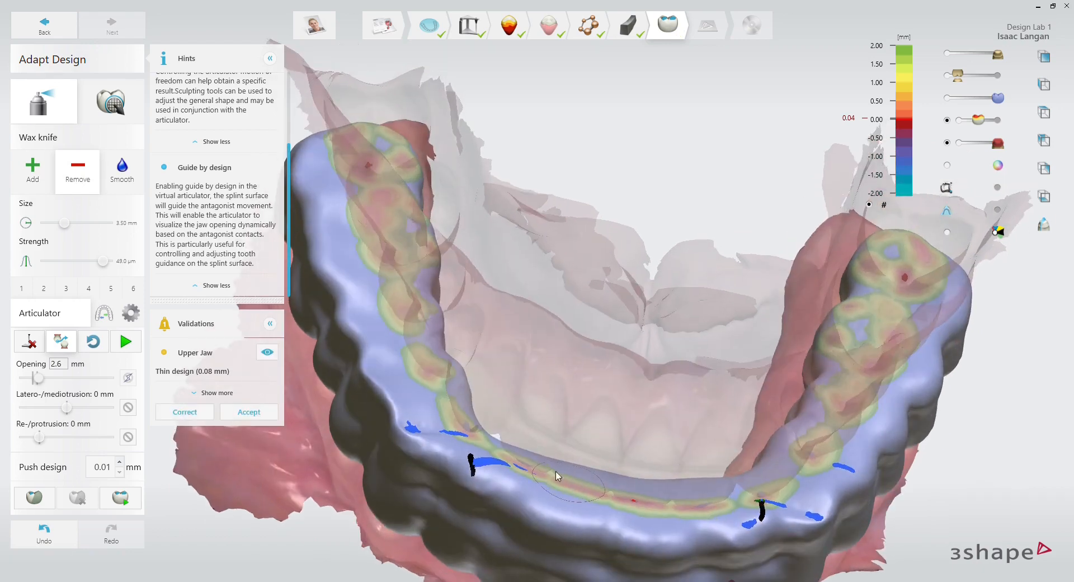
left_click(126, 342)
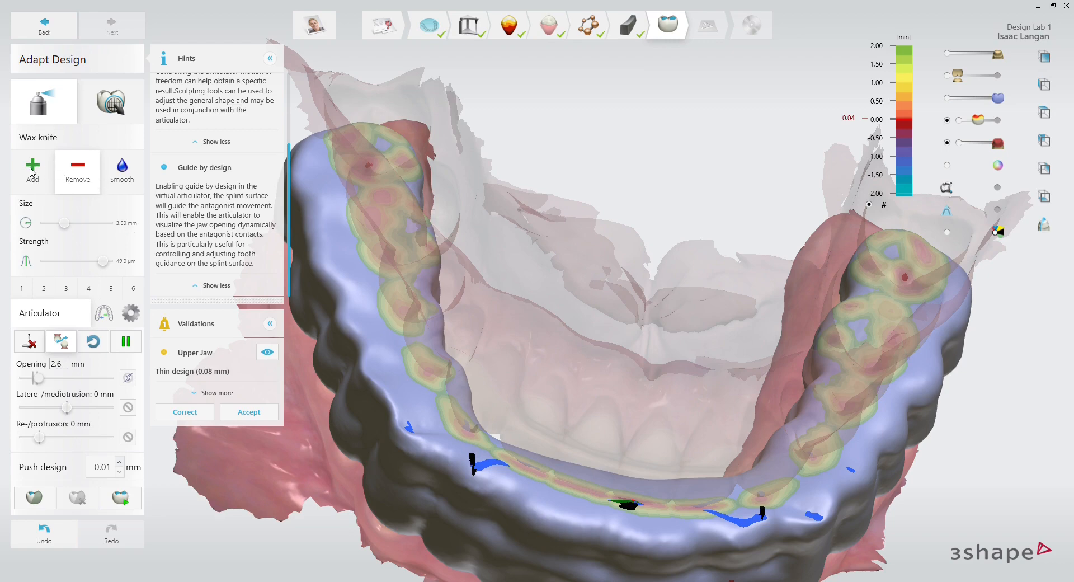
- Adapt the splint to the guided motion with a 0.01 mm design push and run the articulator again
left_click(120, 497)
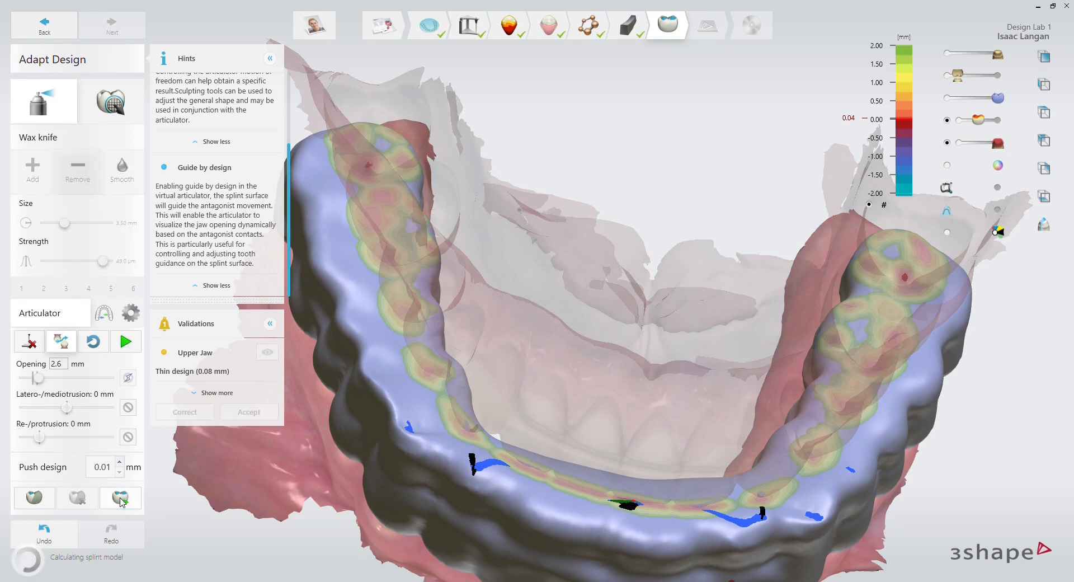
left_click(130, 345)
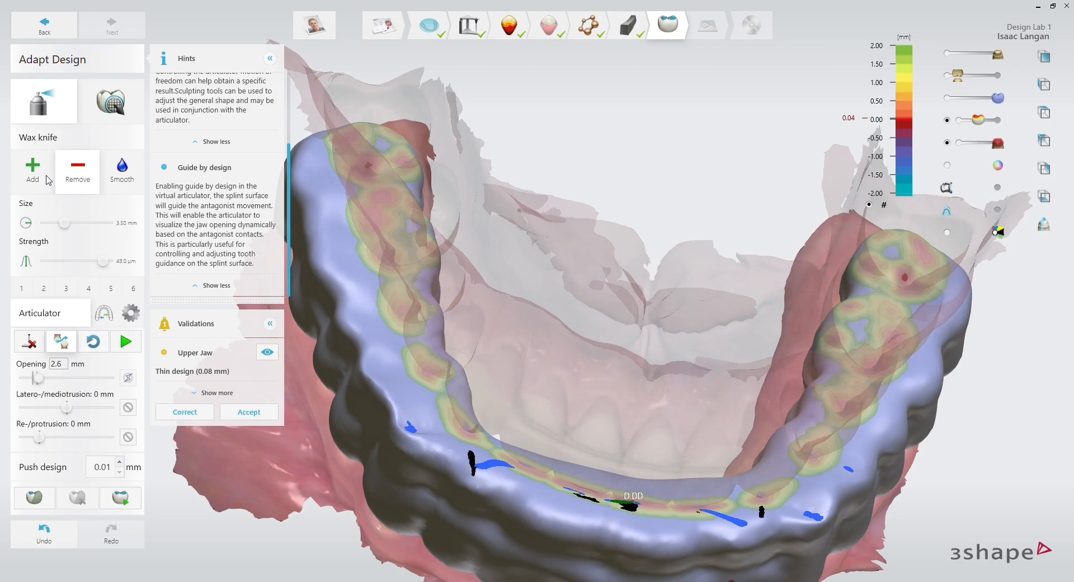
- Smooth the anterior ramp contacts with a 3.50 mm knife at strength 1.80, and check the protrusive guidance with the articulator
left_click(119, 171)
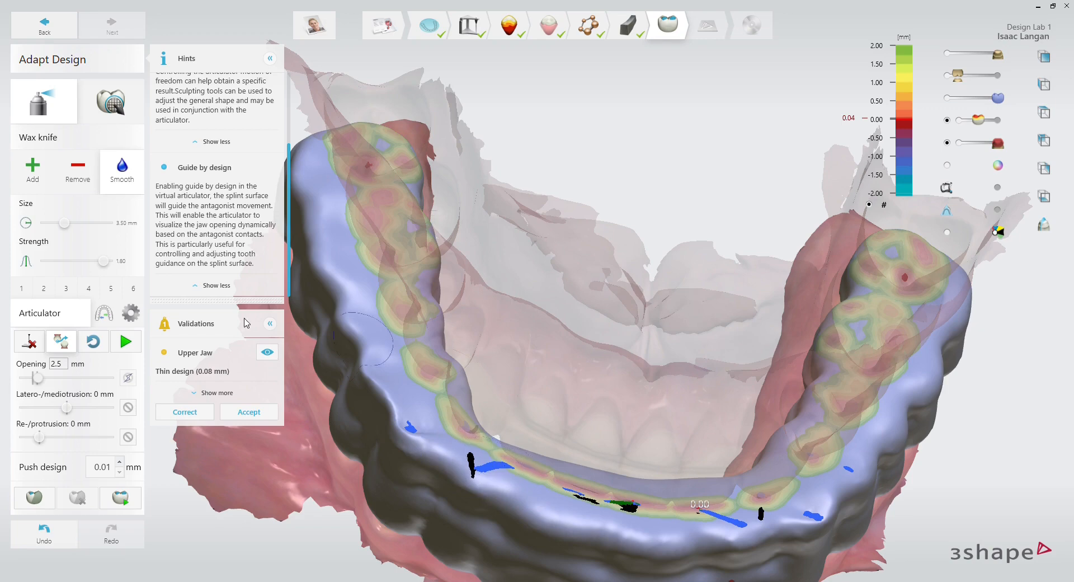
left_click(127, 343)
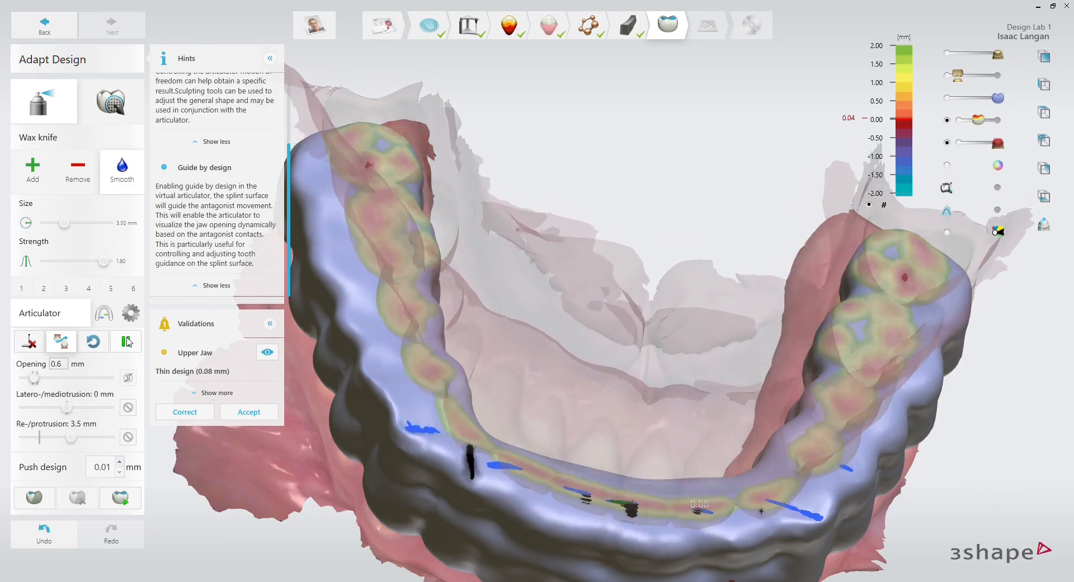
right_click_drag(524, 386, 612, 435)
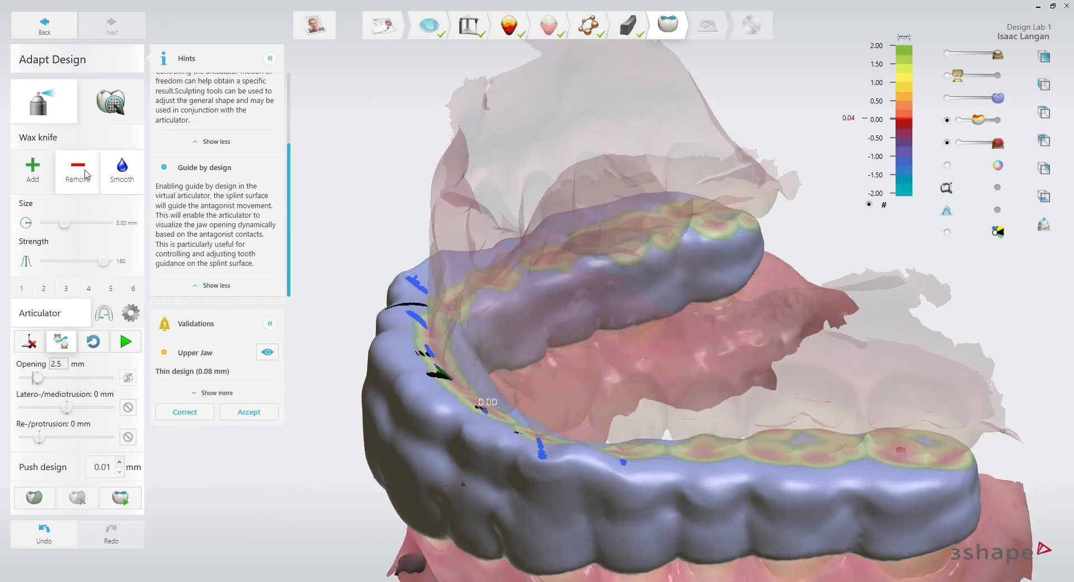
- Remove wax at the isolated contact mark behind the canine guidance, switch to smoothing and inspect the guidance marks around the arch
left_click(623, 462)
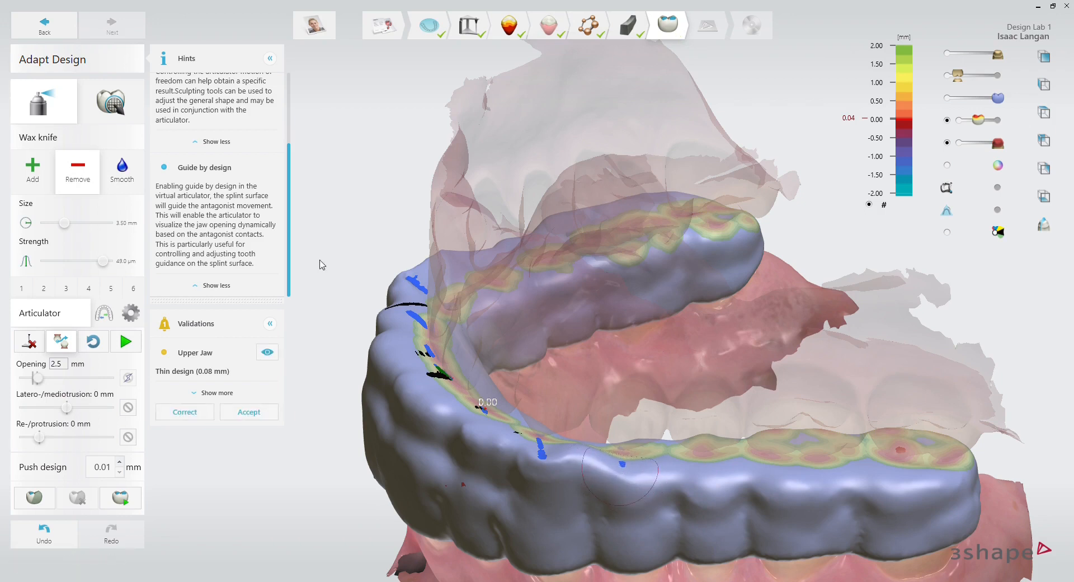
left_click(129, 173)
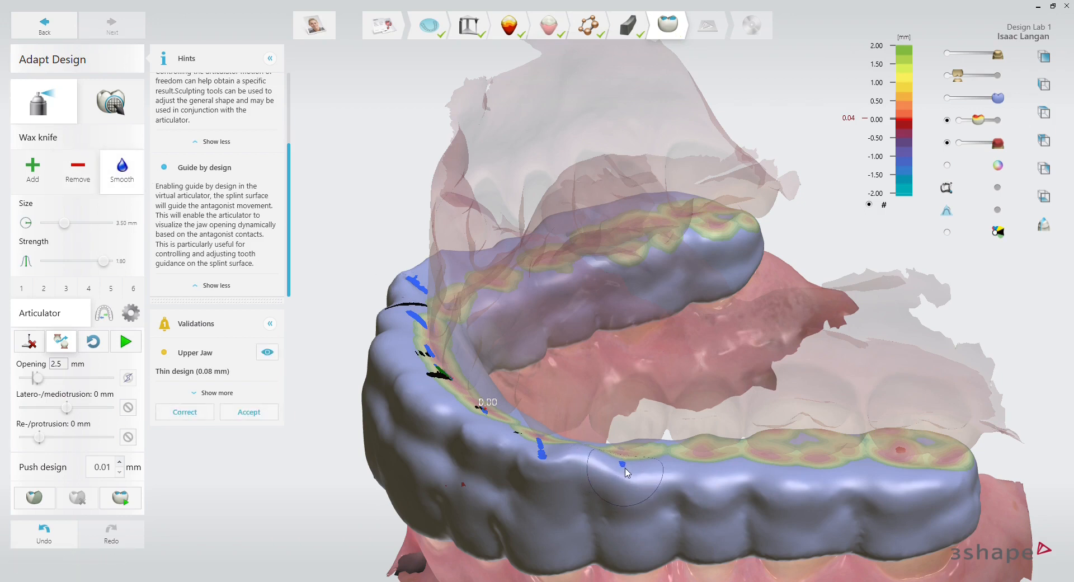
right_click_drag(706, 484, 623, 527)
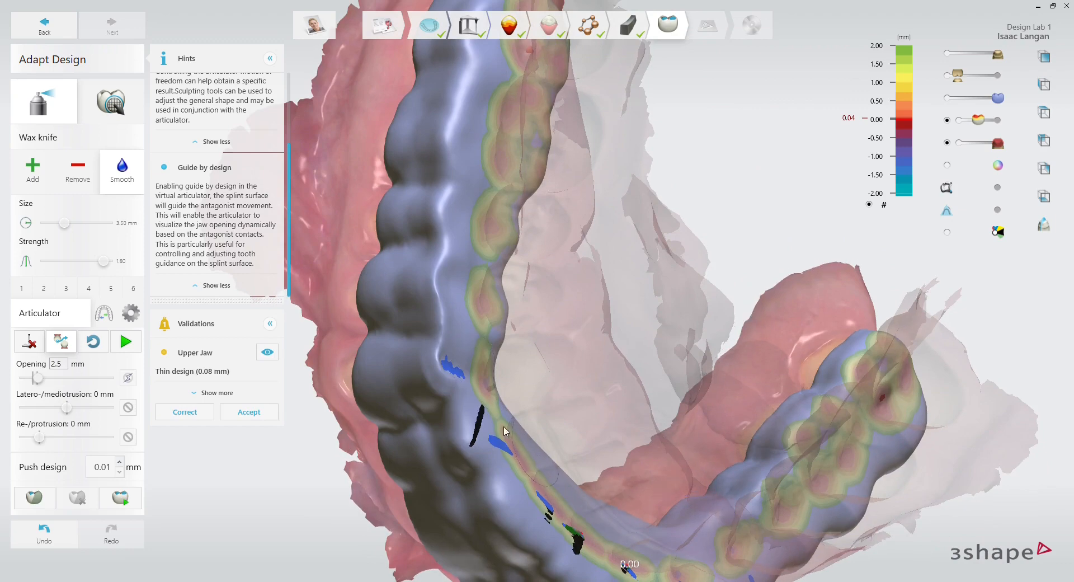
right_click_drag(518, 437, 456, 390)
right_click_drag(587, 518, 524, 470)
right_click_drag(569, 510, 504, 466)
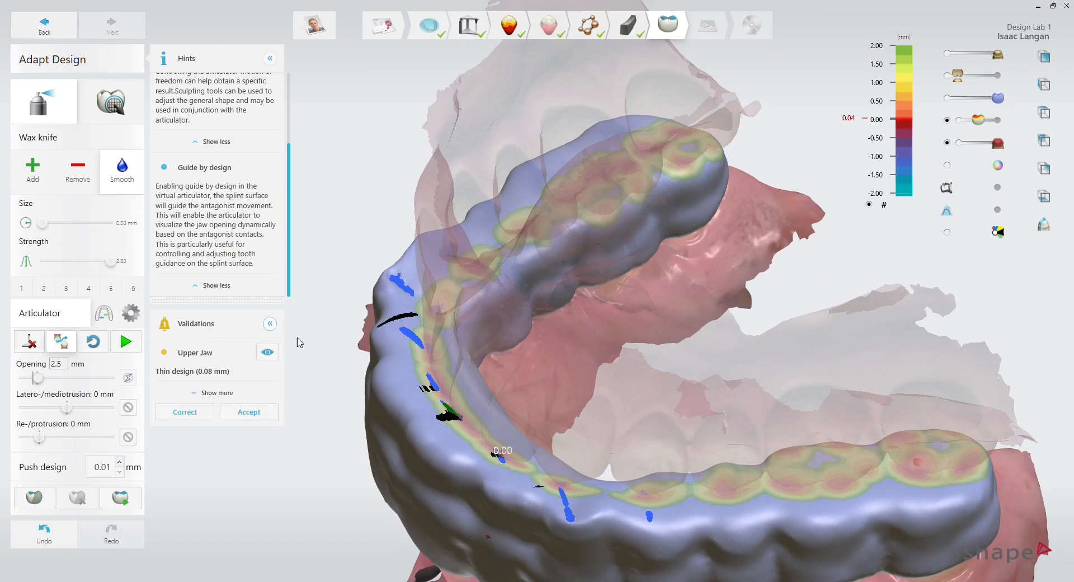
- Replay the guided articulator movement and examine the contacts on the anterior ramp and canines
left_click(122, 343)
right_click_drag(481, 458, 535, 504)
left_click(124, 342)
- Add wax at the canine guidance area, switch to a 6.30 mm removal knife and rerun the articulator
left_click(35, 171)
left_click(625, 547)
left_click(78, 171)
left_click(126, 341)
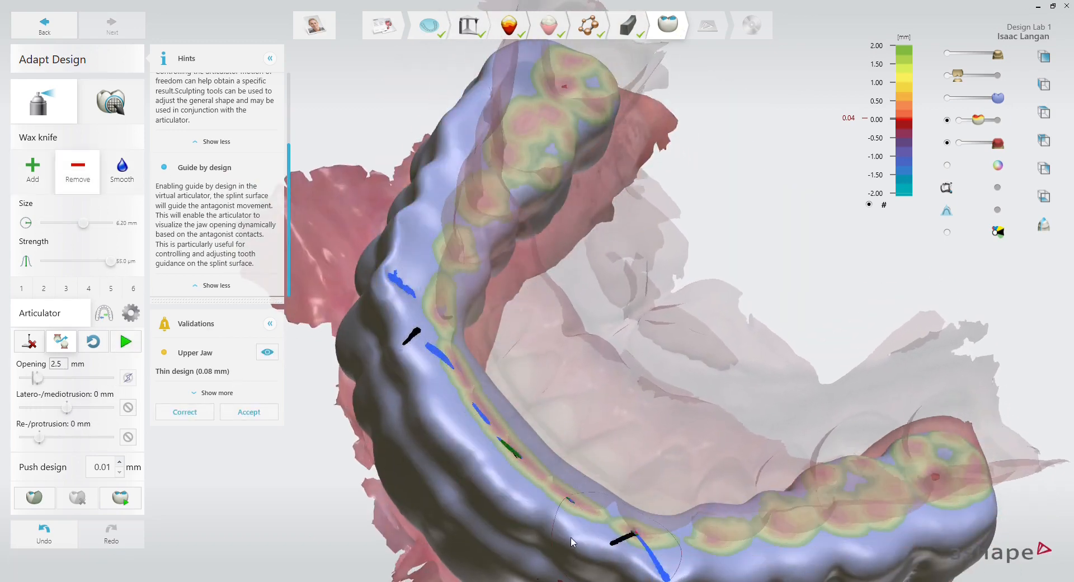
- Smooth the anterior guidance contacts with the 6.20 mm wax knife at strength 2.00, rechecking them with the articulator movement
left_click(130, 341)
left_click(122, 170)
left_click(622, 559)
left_click(130, 340)
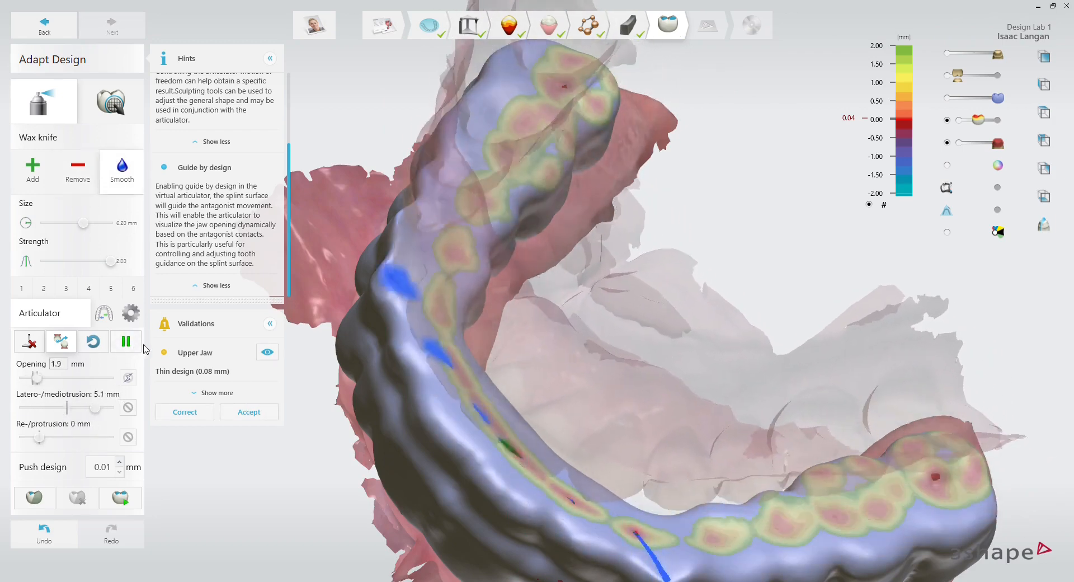
left_click(136, 345)
left_click(512, 456)
left_click(131, 343)
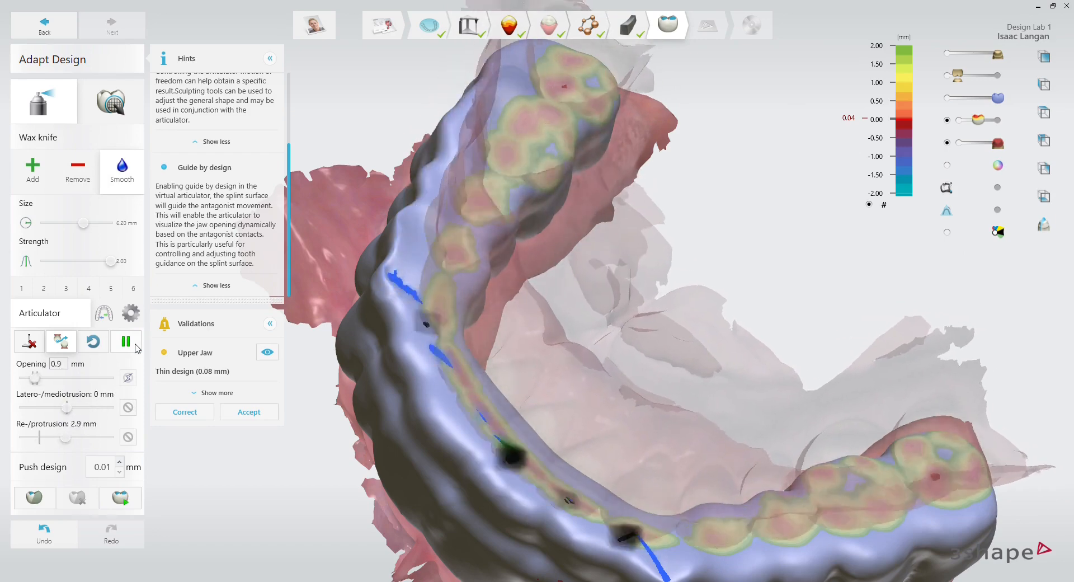
left_click(132, 342)
- Add wax along the anterior ramp contacts with the 6.20 mm knife while the articulator replays the guided movement
left_click(33, 170)
left_click_drag(456, 395, 570, 499)
left_click(134, 346)
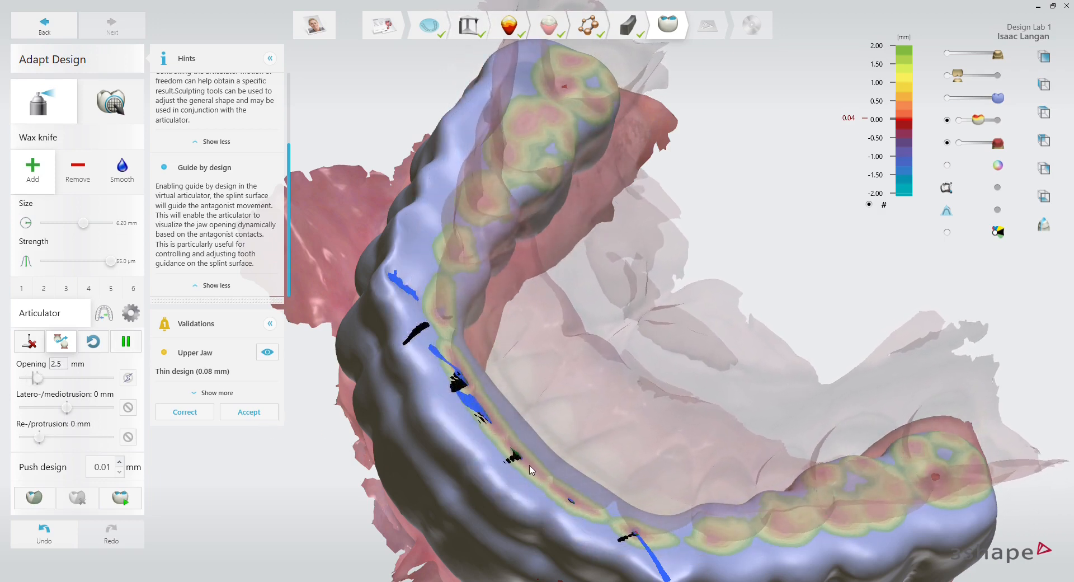
left_click(558, 495)
left_click(125, 342)
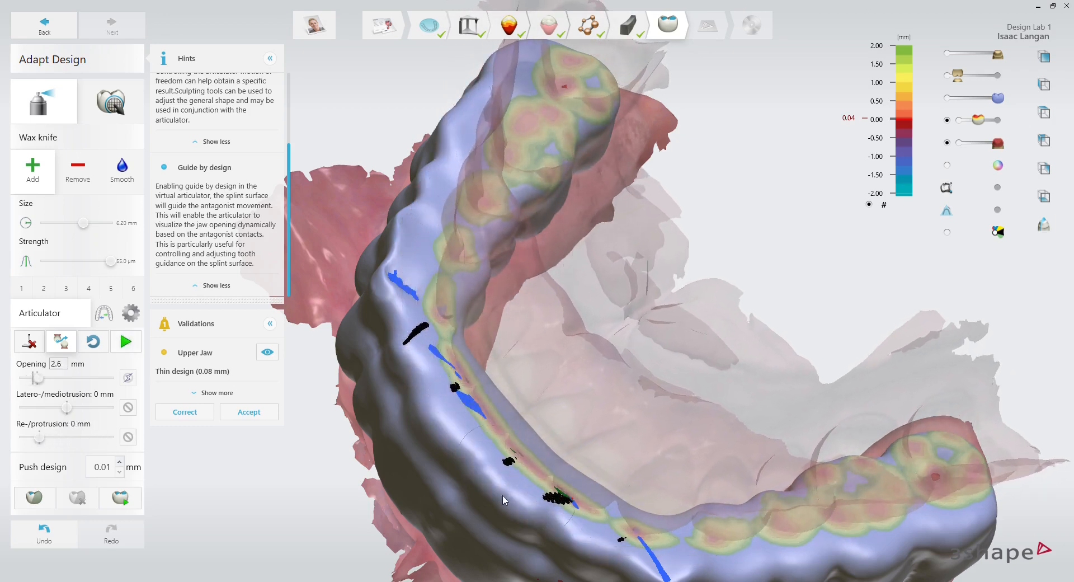
- Accept the upper jaw's thin-design validation, advance to production preparation and inspect the splint's facial surface
left_click(249, 415)
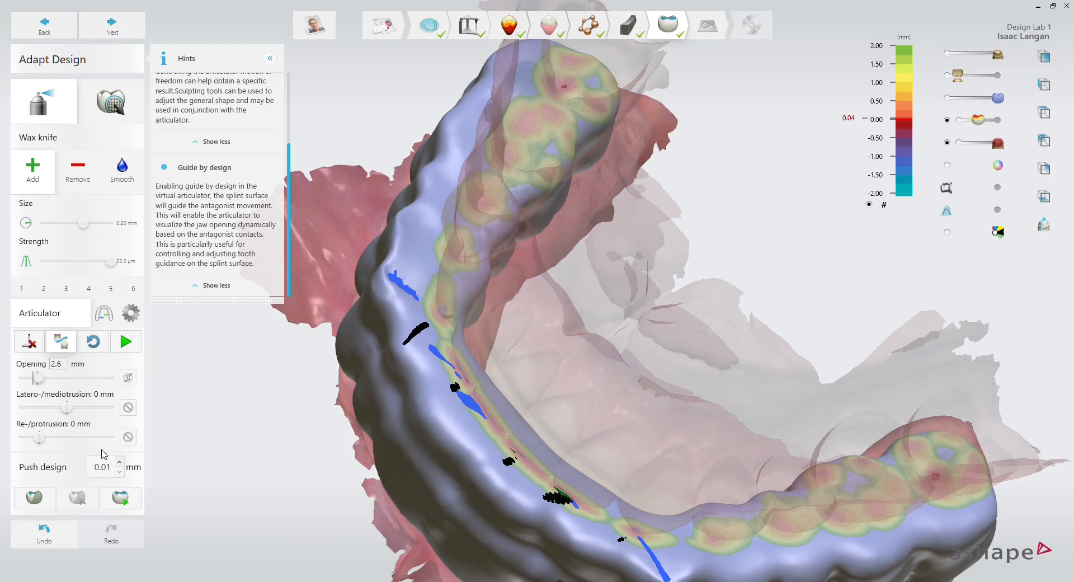
left_click(114, 30)
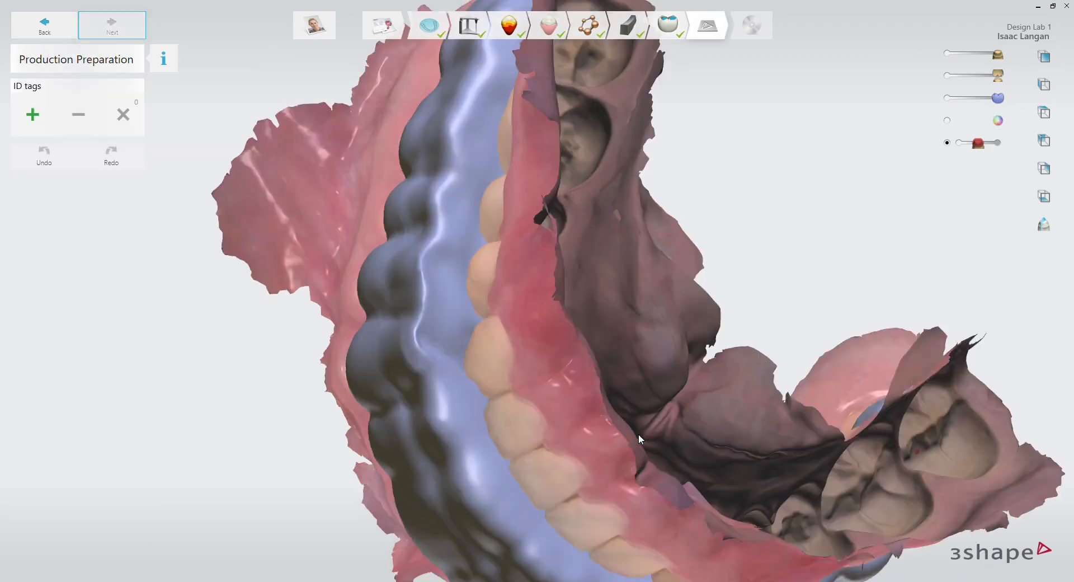
right_click_drag(639, 434, 633, 402)
mouse_move(663, 460)
right_mouse_down()
mouse_move(677, 469)
mouse_move(666, 467)
right_mouse_up()
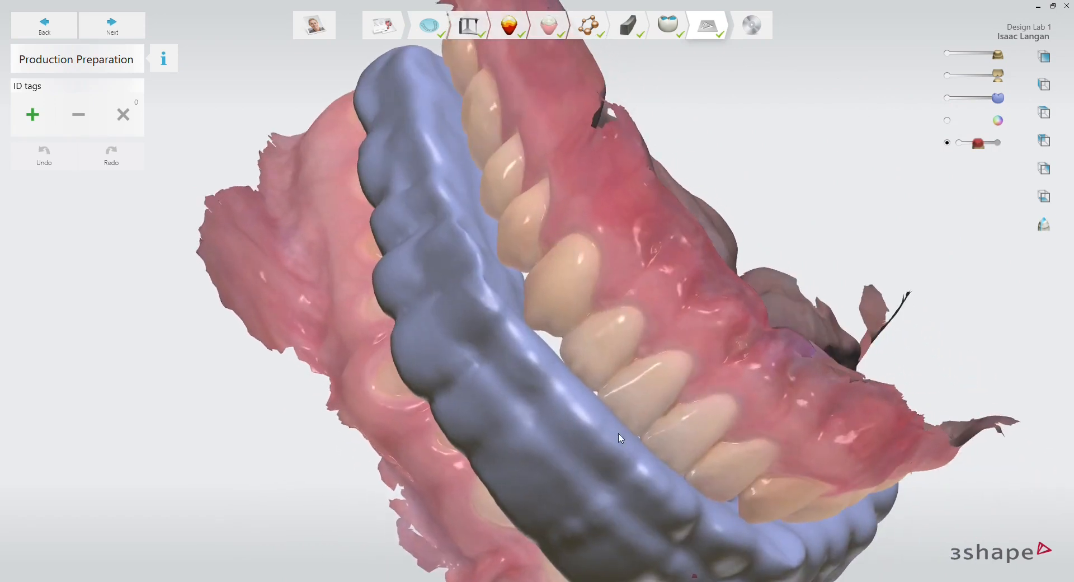
right_click_drag(487, 289, 445, 328)
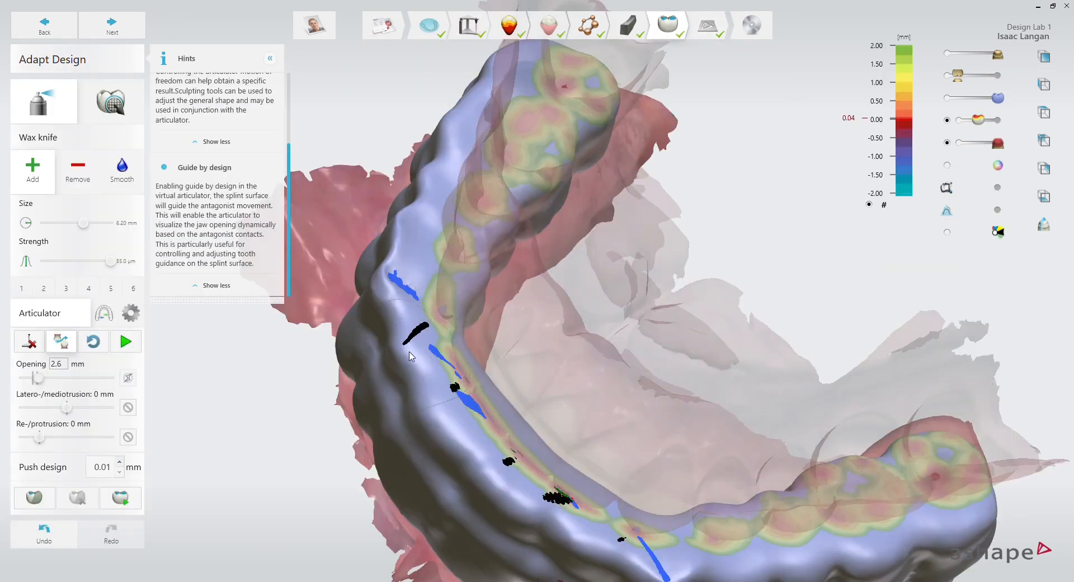
- Smooth the splint's facial surface with a 1.65 mm knife at strength 2.00, and accept the thin-design validation to return to production preparation
left_click(127, 174)
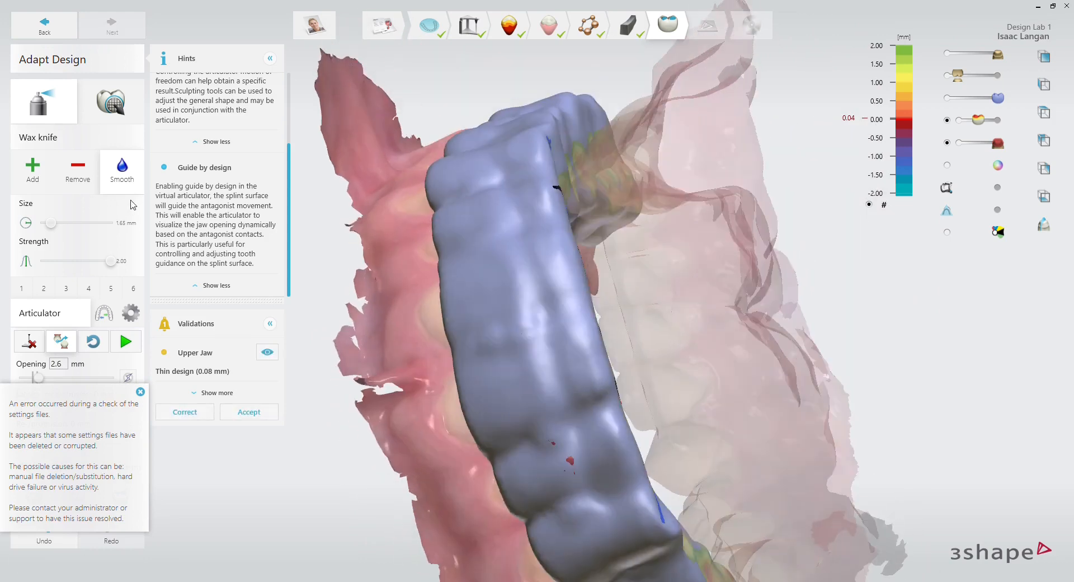
left_click(246, 414)
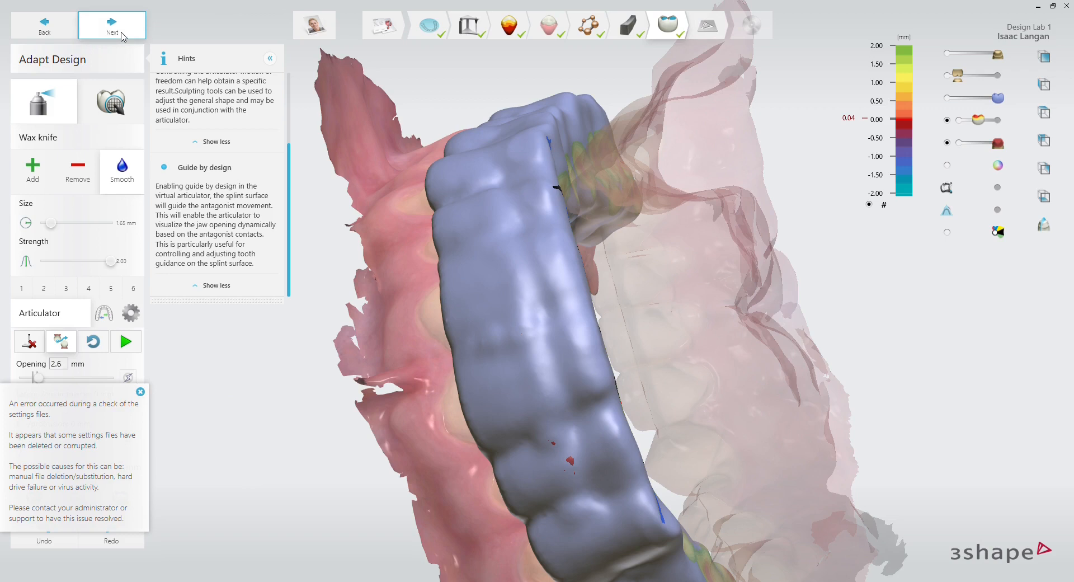
left_click(114, 28)
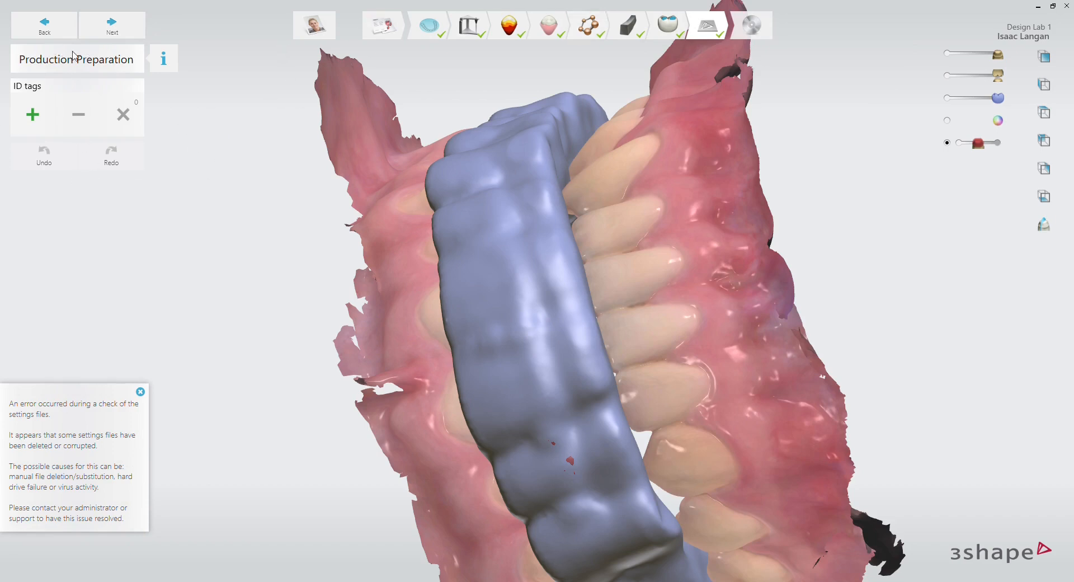
- Engrave an ID tag with the patient's surname in medium text on the splint's facial surface, and save the design
left_click(37, 116)
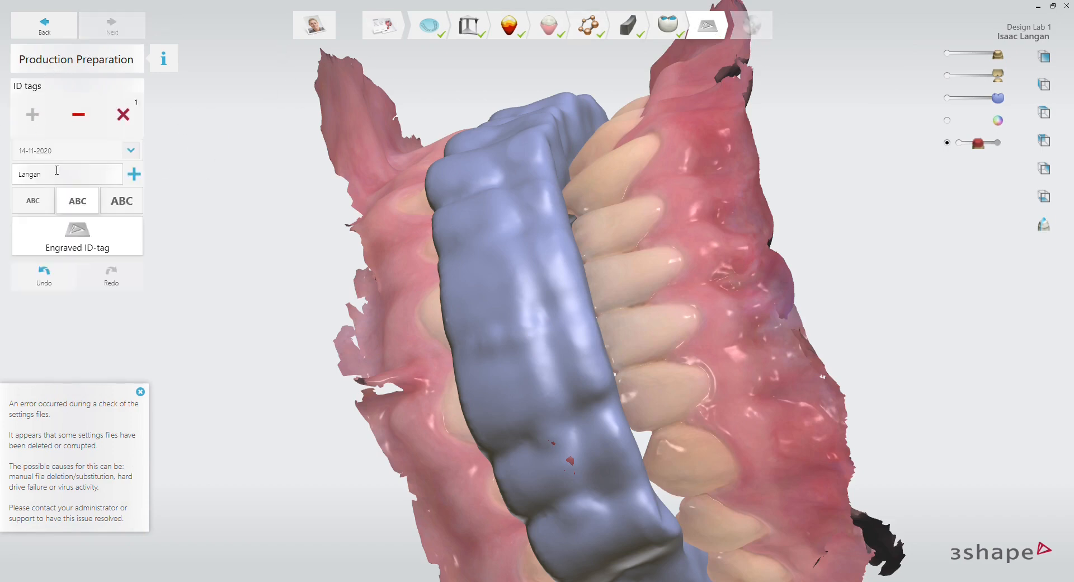
left_click(75, 249)
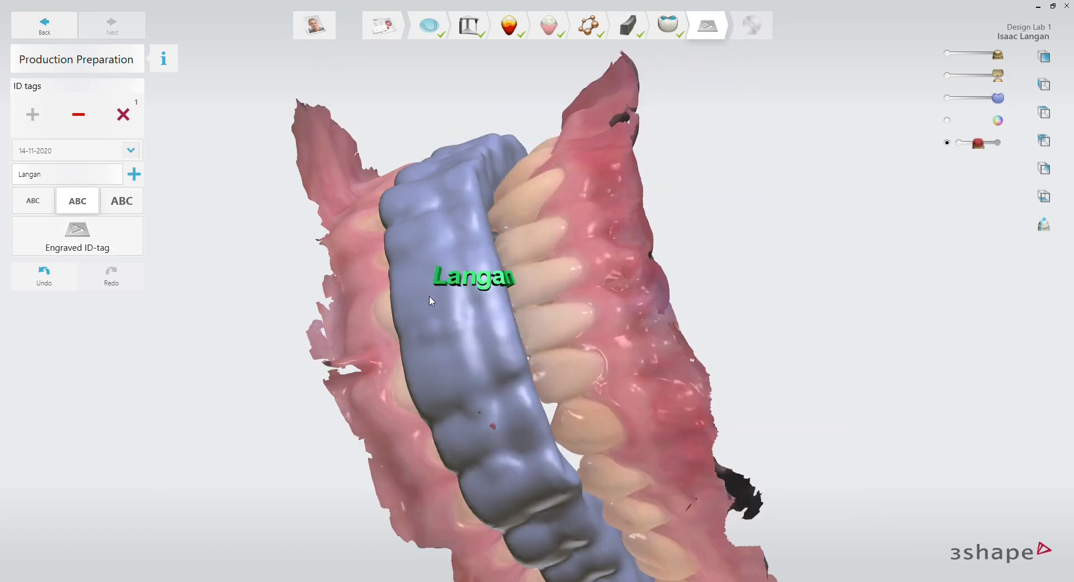
left_click(401, 272)
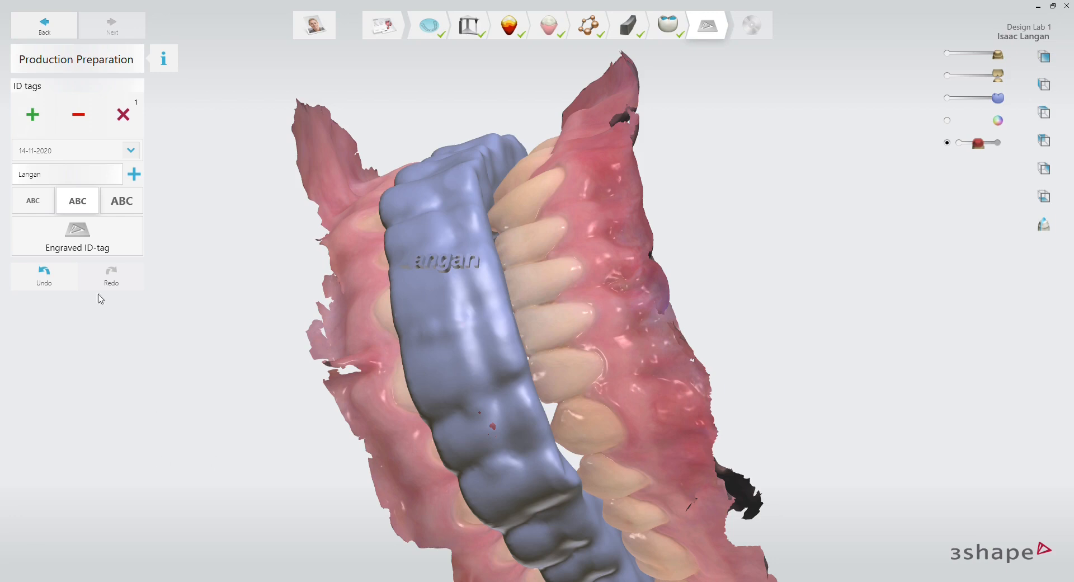
right_click_drag(311, 198, 435, 286)
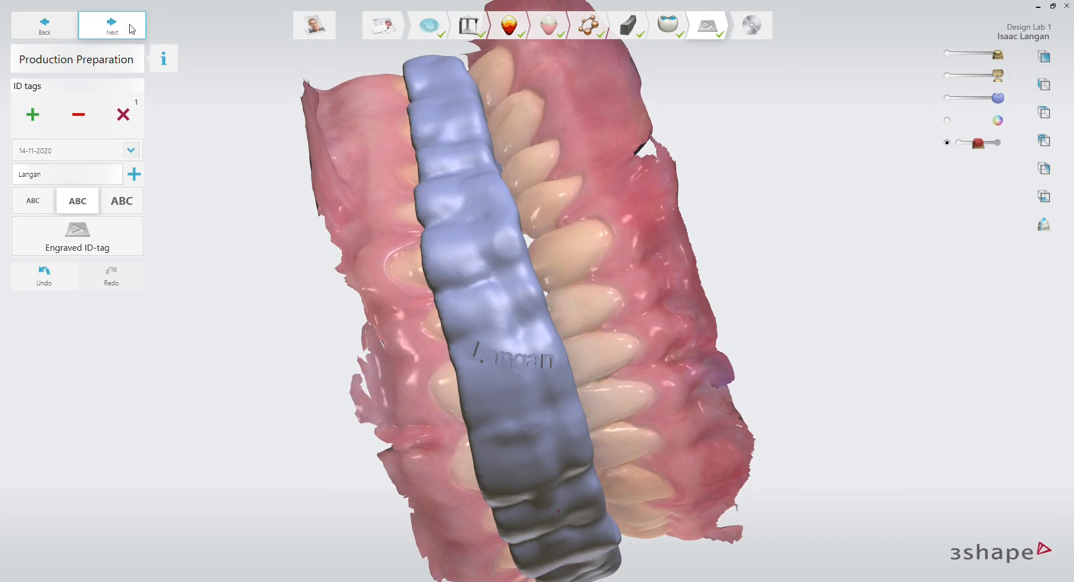
left_click(132, 29)
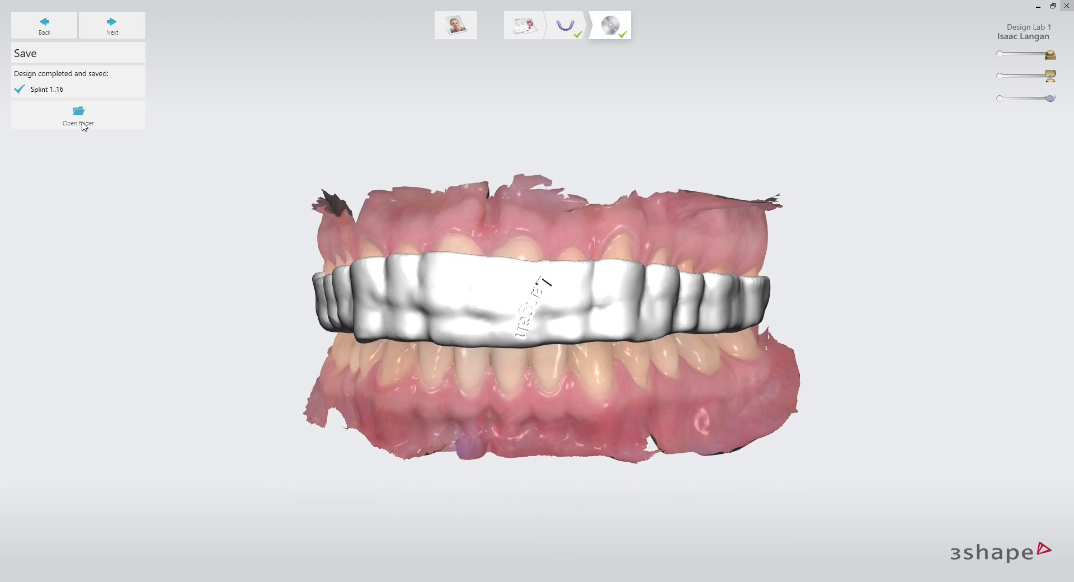
- Examine the saved splint and its engraved tag from the front and sides, and move past the save stage
right_click_drag(558, 370, 457, 289)
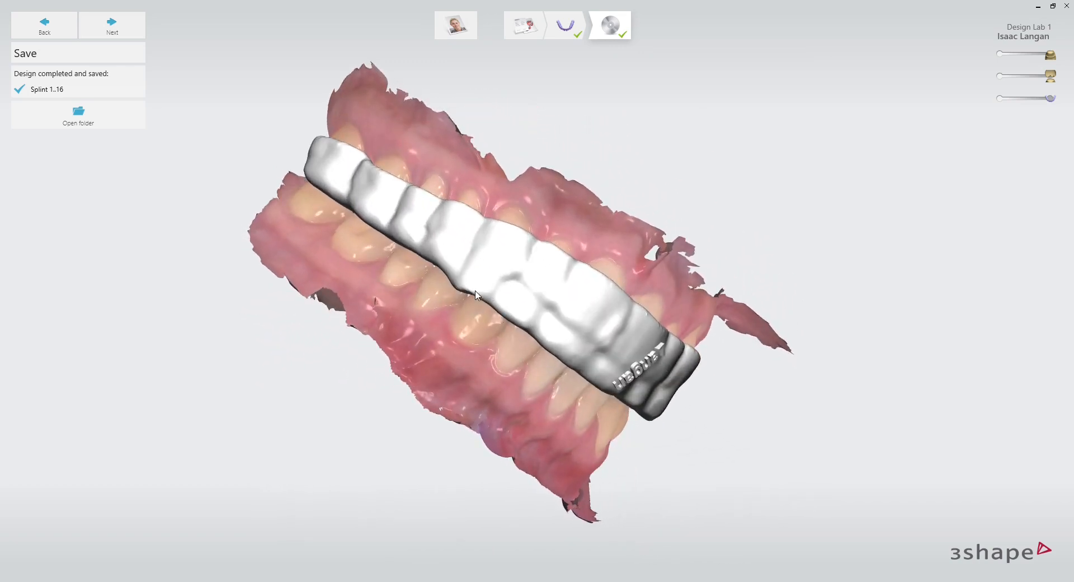
right_click_drag(533, 305, 575, 348)
right_click_drag(591, 393, 495, 394)
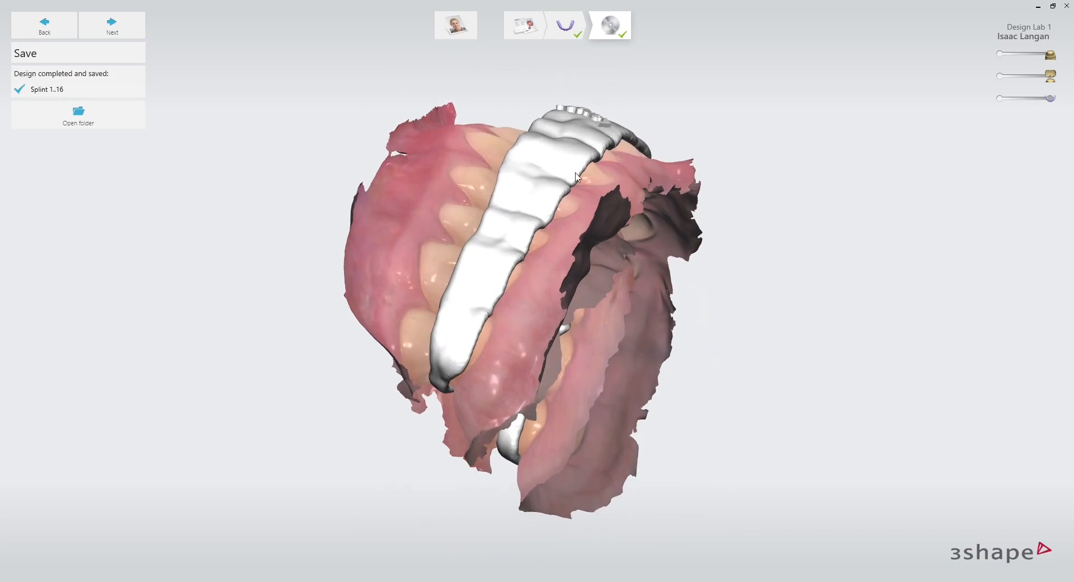
right_click_drag(492, 352, 347, 317)
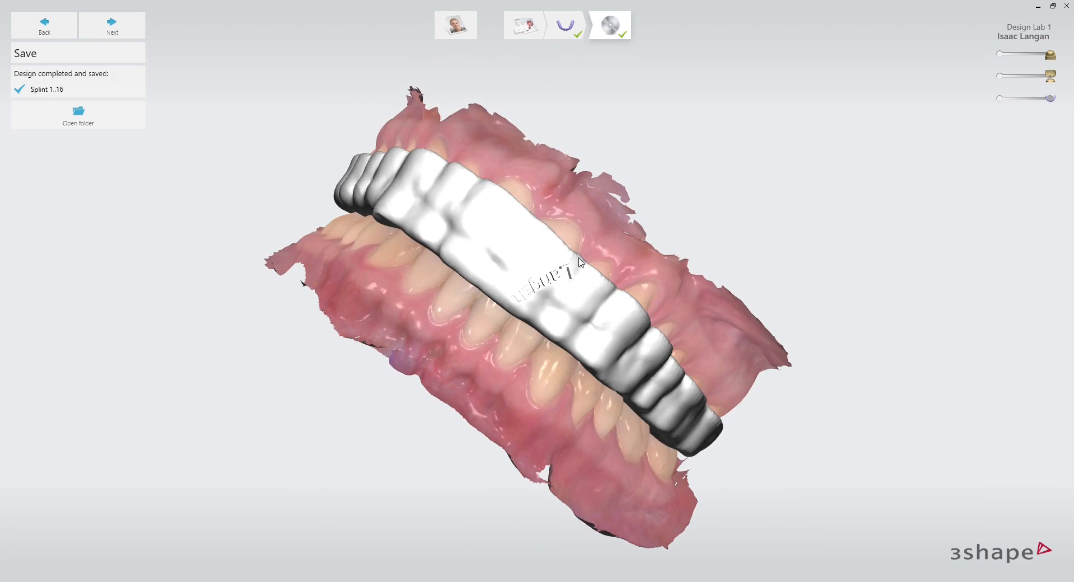
left_click(124, 29)
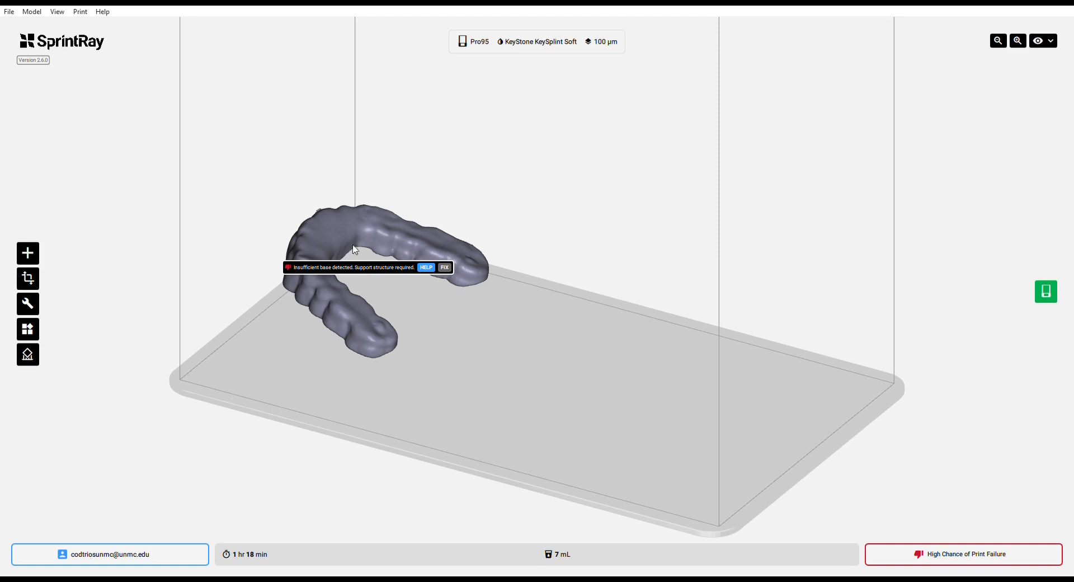
- In SprintRay, move the splint inward on the build platform and rotate it upright with its anterior edge down
left_click(334, 236)
left_click_drag(334, 236, 399, 257)
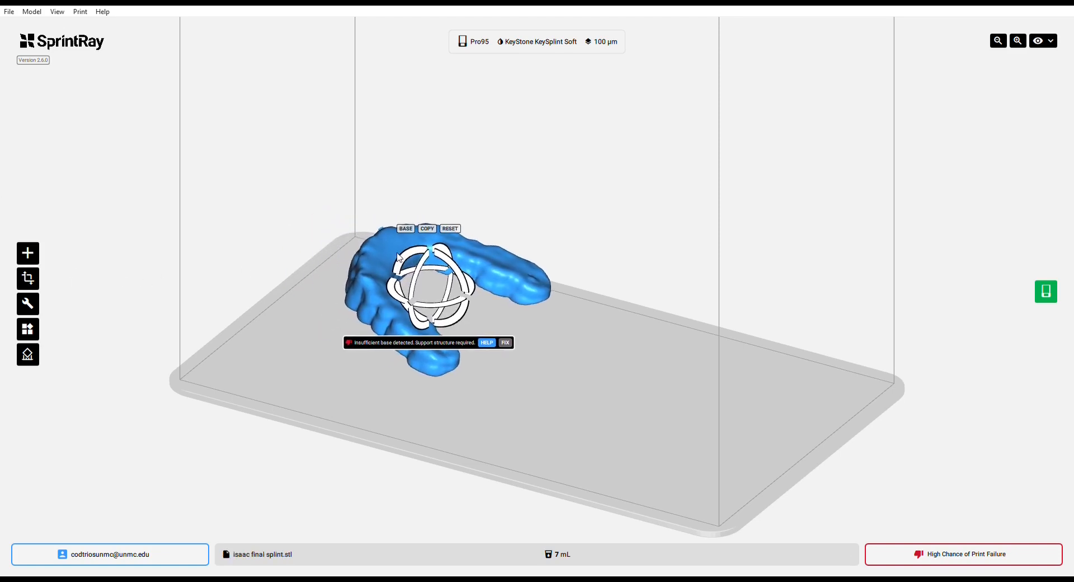
left_click_drag(561, 419, 384, 402)
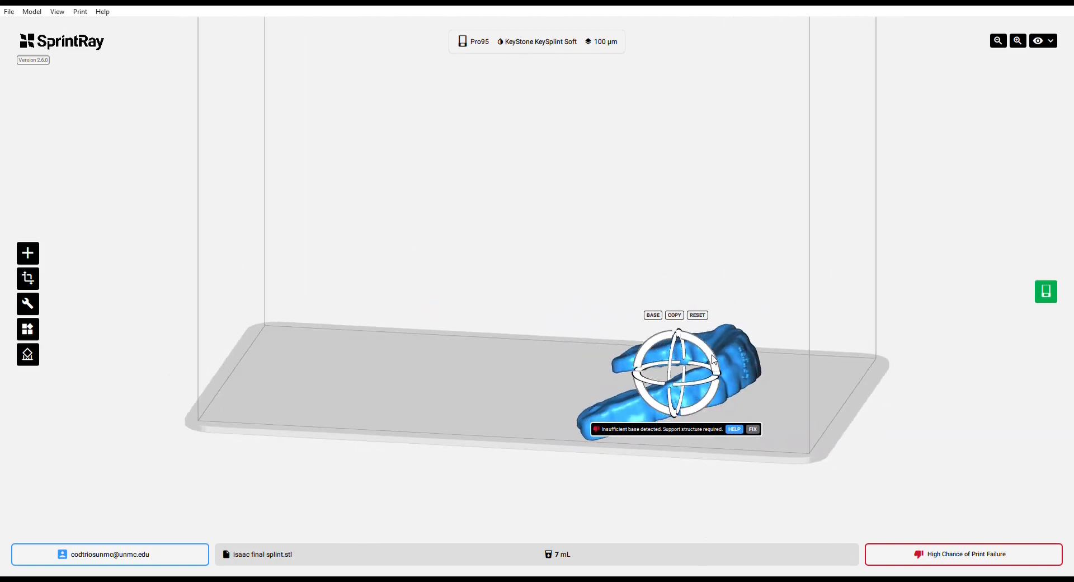
left_click_drag(714, 360, 672, 339)
left_click_drag(697, 294, 610, 363)
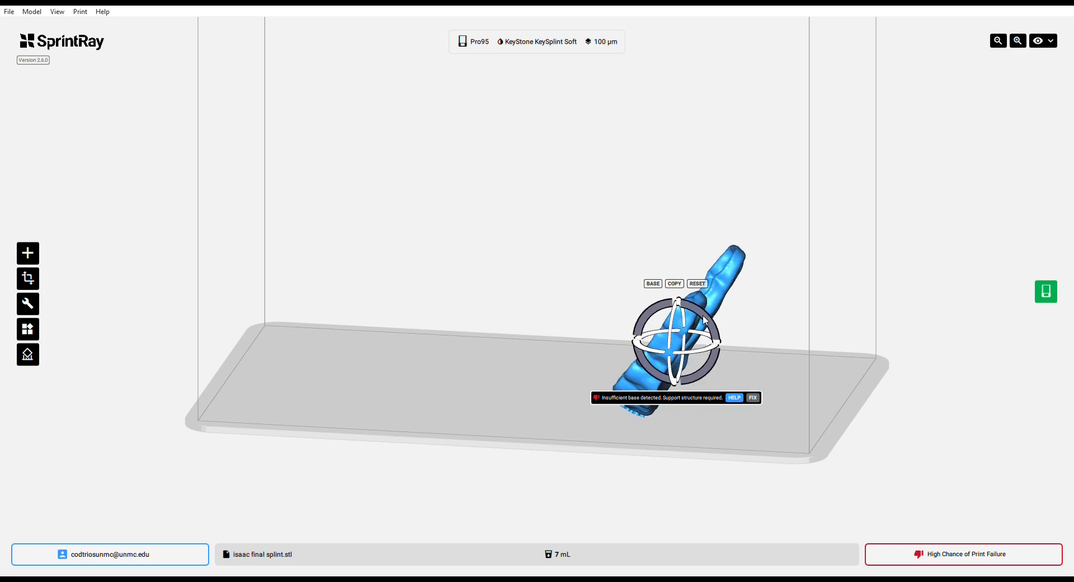
left_click_drag(703, 320, 700, 317)
- Try standing the splint steeply with its posterior ends toward the build platform
right_click_drag(709, 396, 519, 359)
left_click_drag(417, 302, 339, 279)
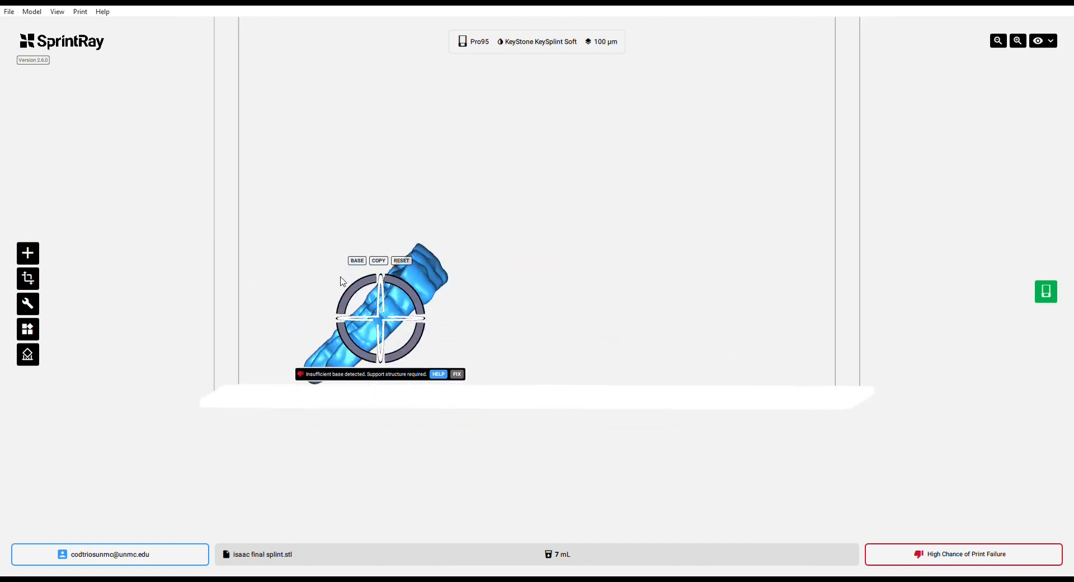
mouse_move(468, 359)
right_mouse_down()
mouse_move(491, 359)
mouse_move(473, 376)
right_mouse_up()
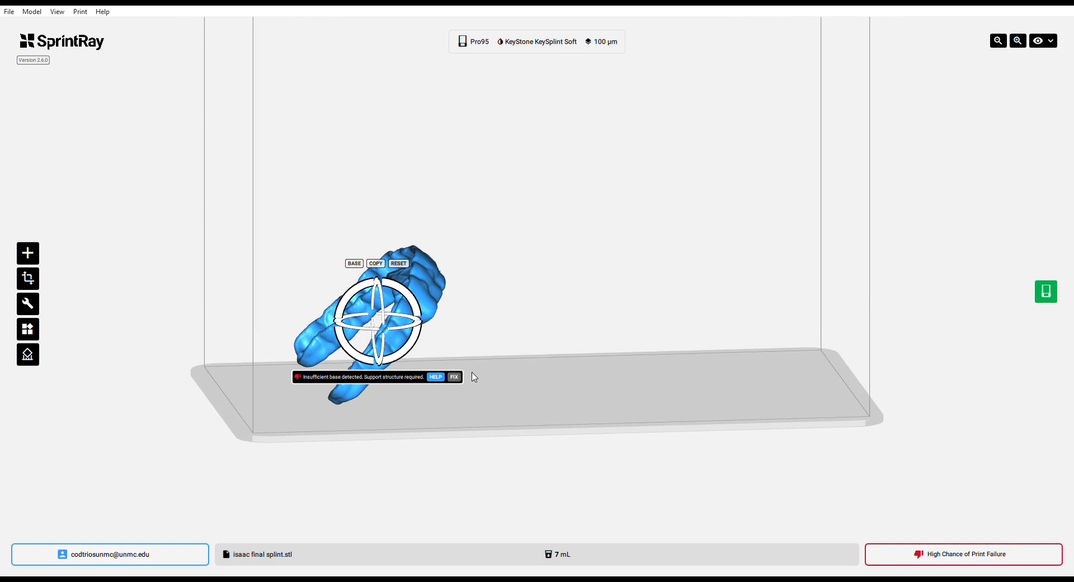
left_click_drag(399, 290, 398, 290)
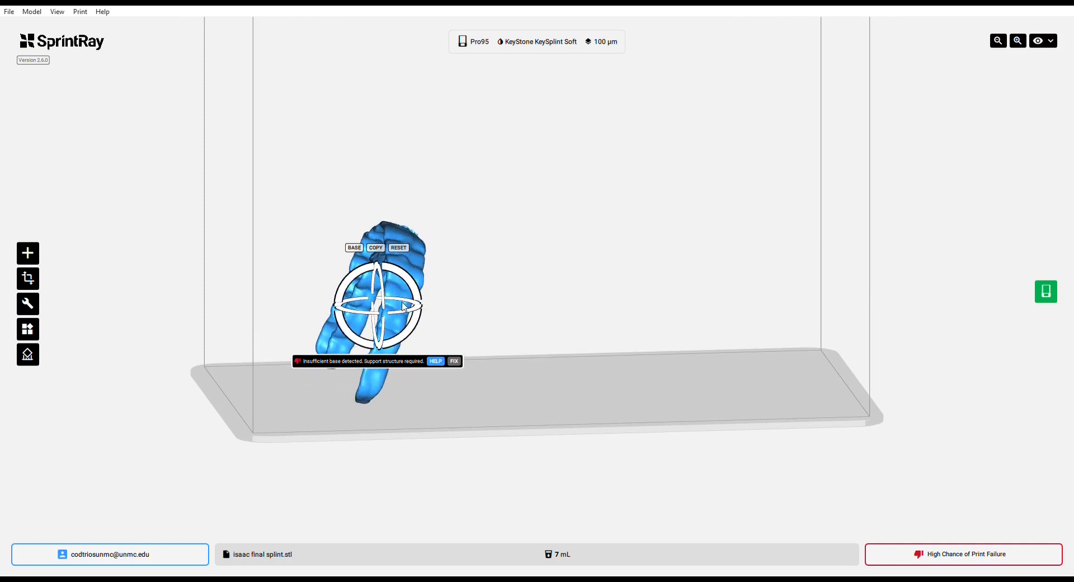
right_click_drag(447, 326, 514, 346)
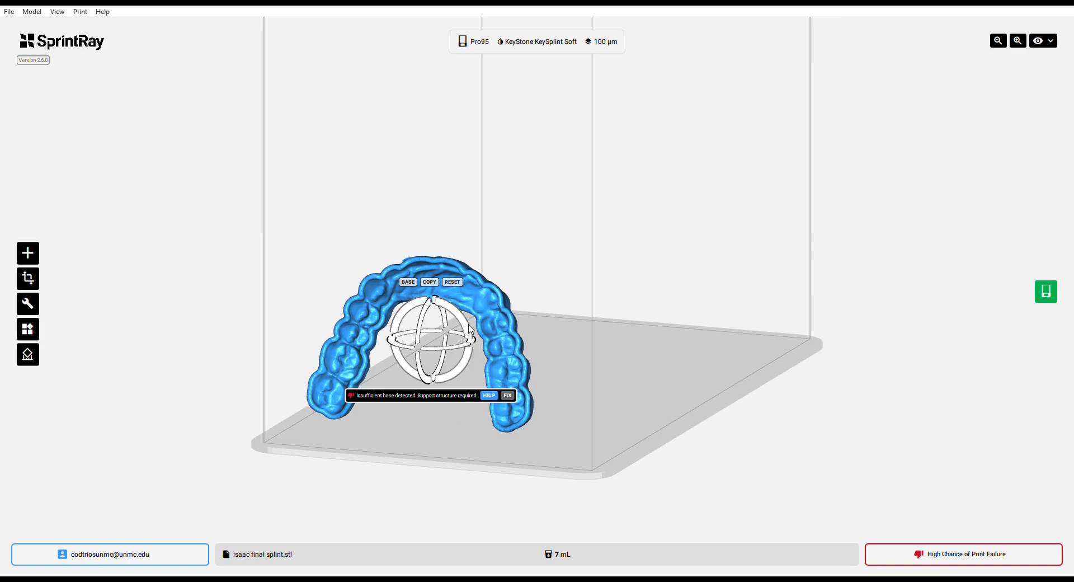
right_click_drag(559, 335, 470, 342)
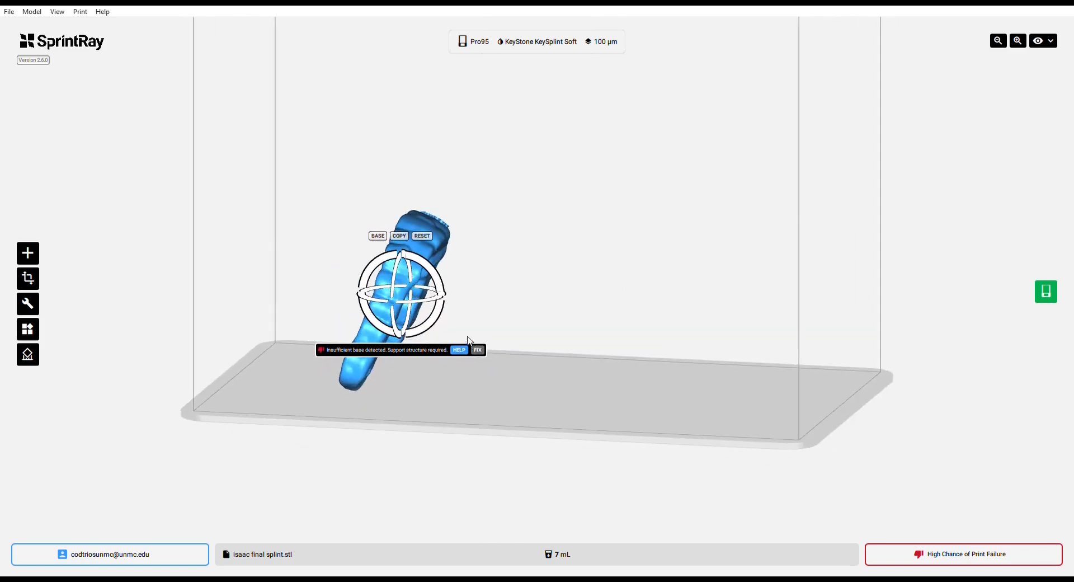
- Rotate the splint so its anterior edge faces the build platform and the arch stands steeply
left_click_drag(434, 274, 422, 394)
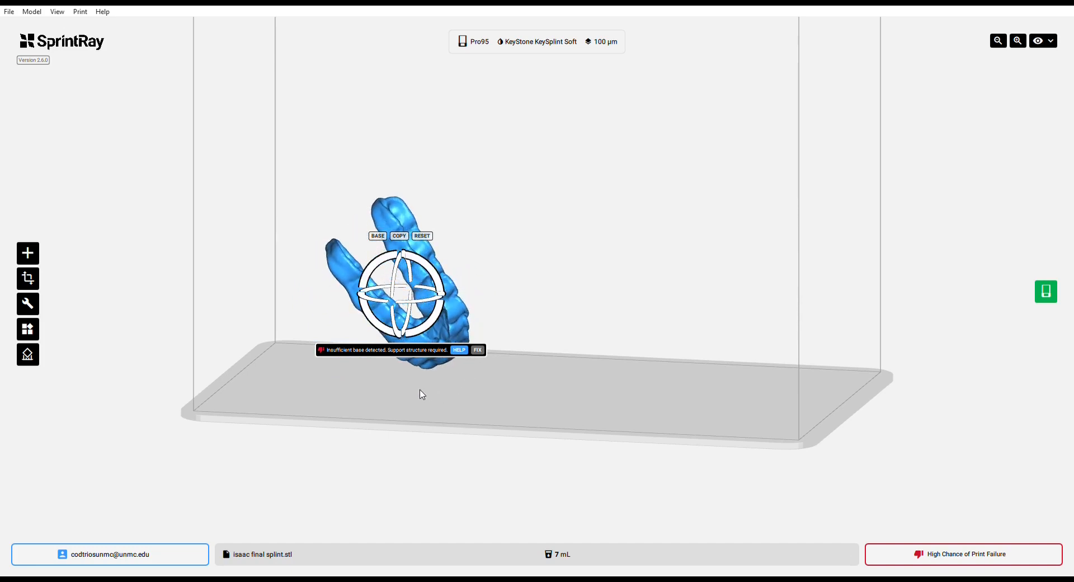
right_click_drag(519, 395, 619, 362)
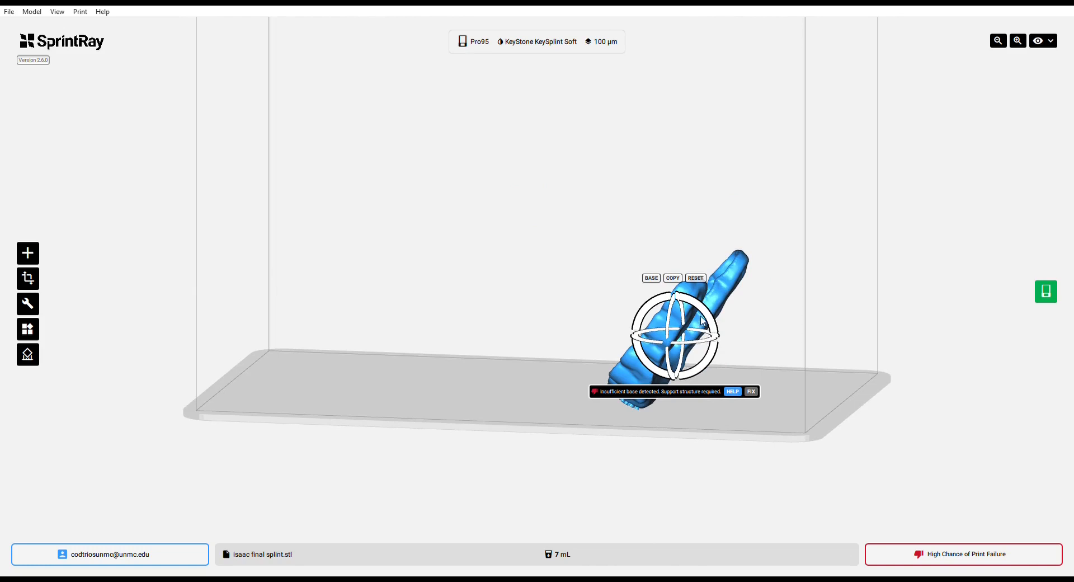
left_click_drag(704, 314, 696, 308)
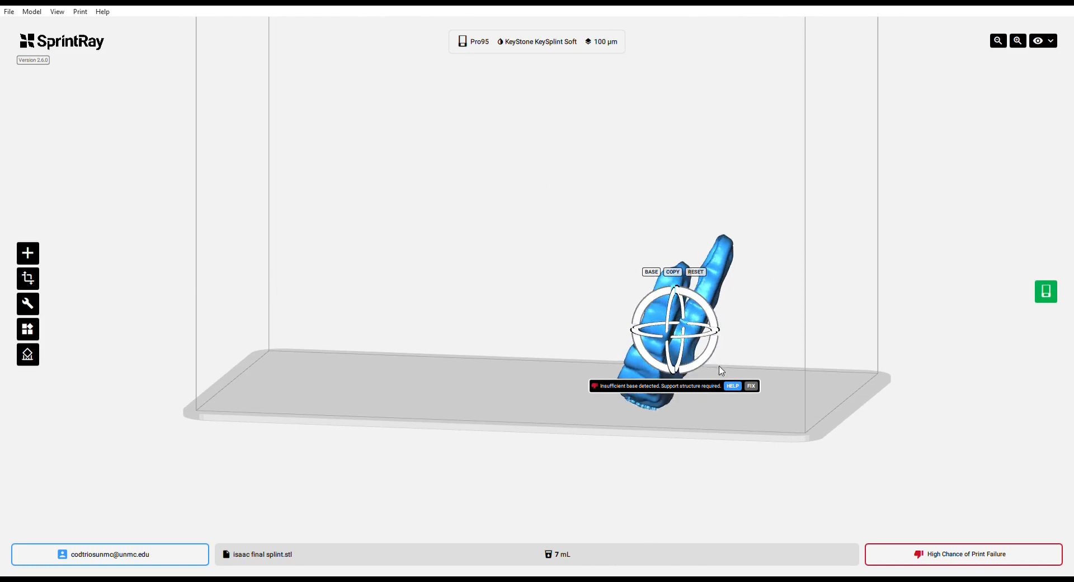
right_click_drag(720, 368, 745, 358)
right_click_drag(614, 386, 540, 418)
- Configure the splint's supports with high (H) density and medium (M) strength
left_click(31, 360)
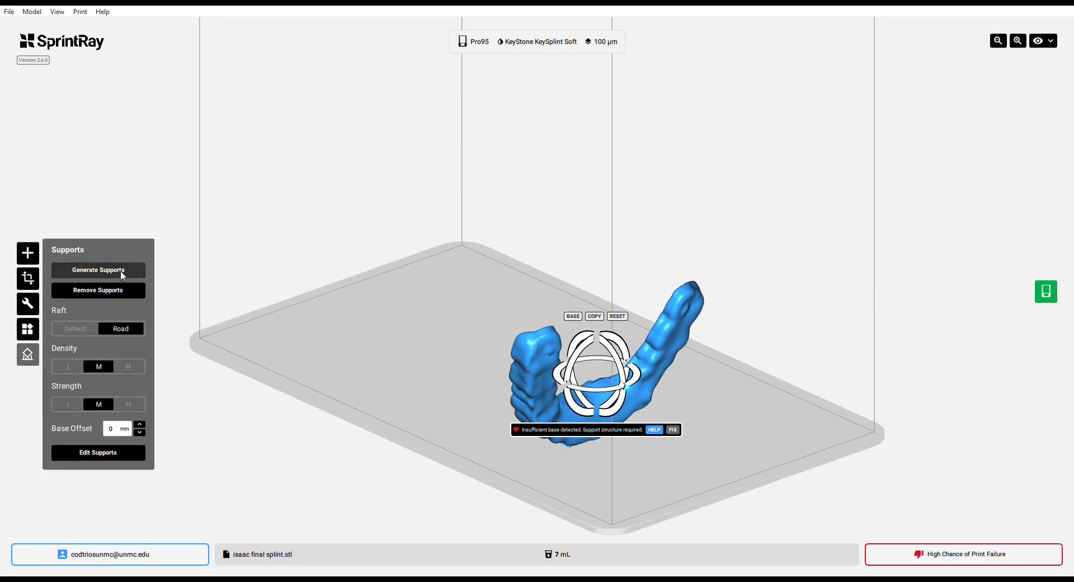
left_click(130, 372)
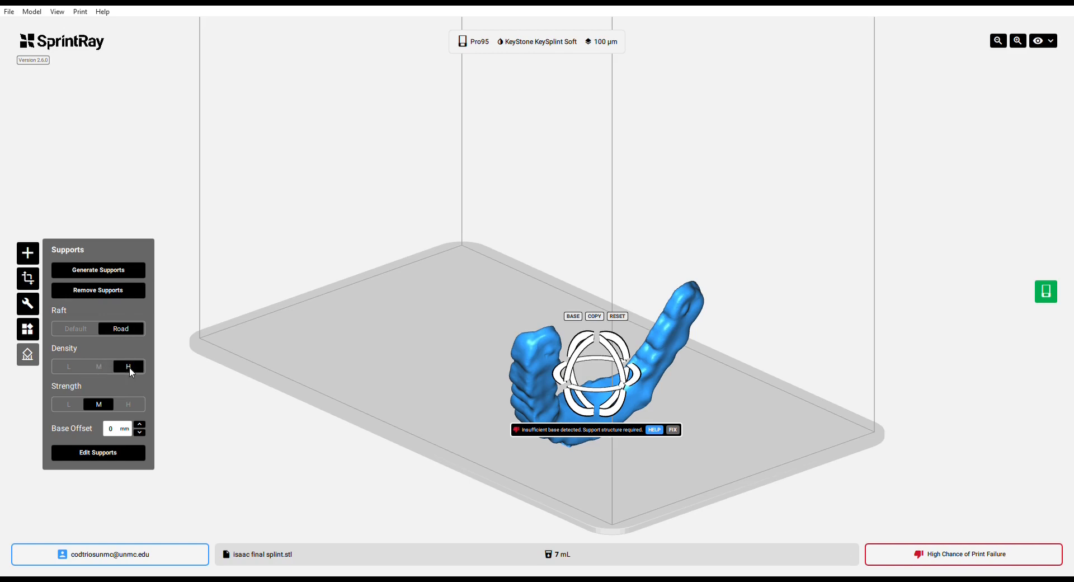
left_click(129, 407)
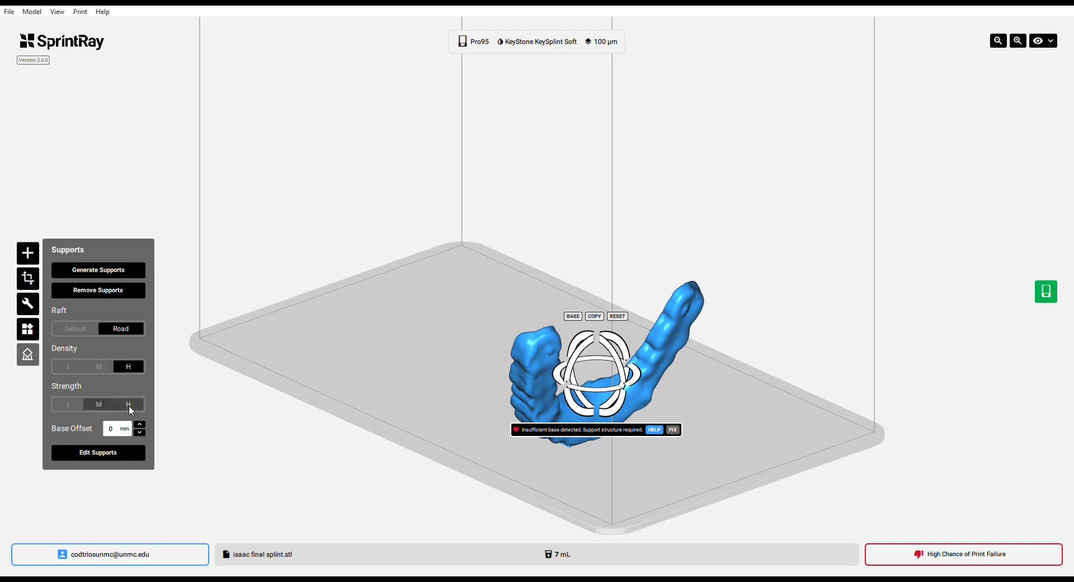
left_click(98, 405)
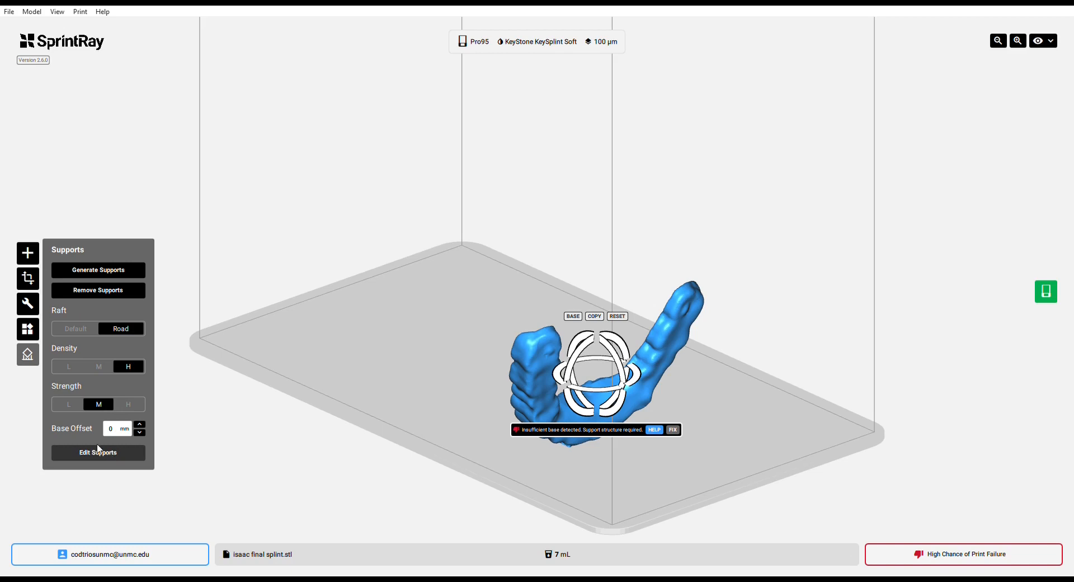
- Generate supports for the tilted splint and inspect their contact points up close at a posterior end
left_click(115, 270)
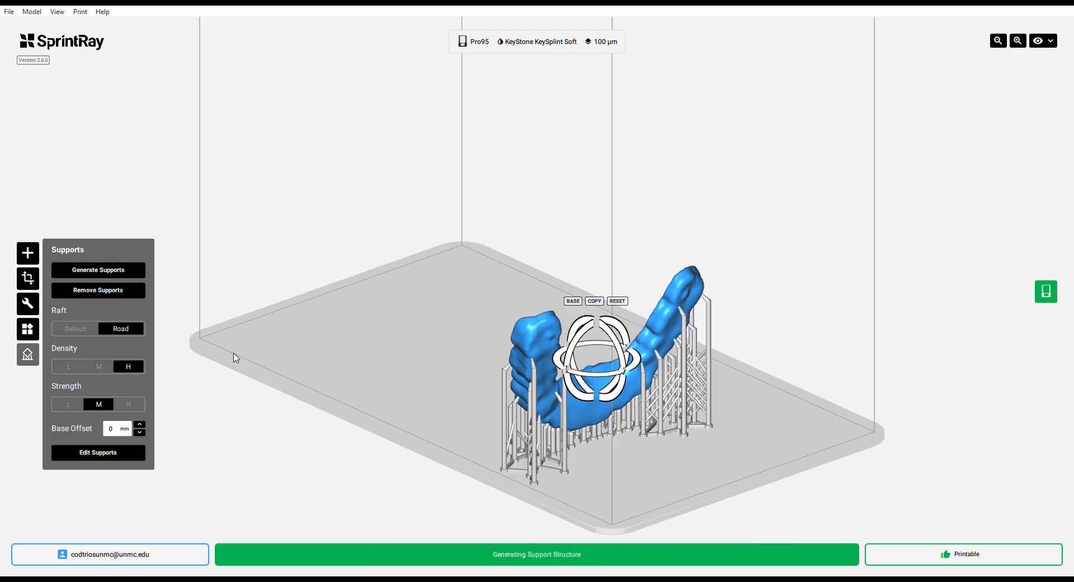
right_click_drag(588, 441, 549, 433)
right_click_drag(542, 369, 533, 405)
scroll(534, 406, "down", 2)
scroll(534, 406, "up", 5)
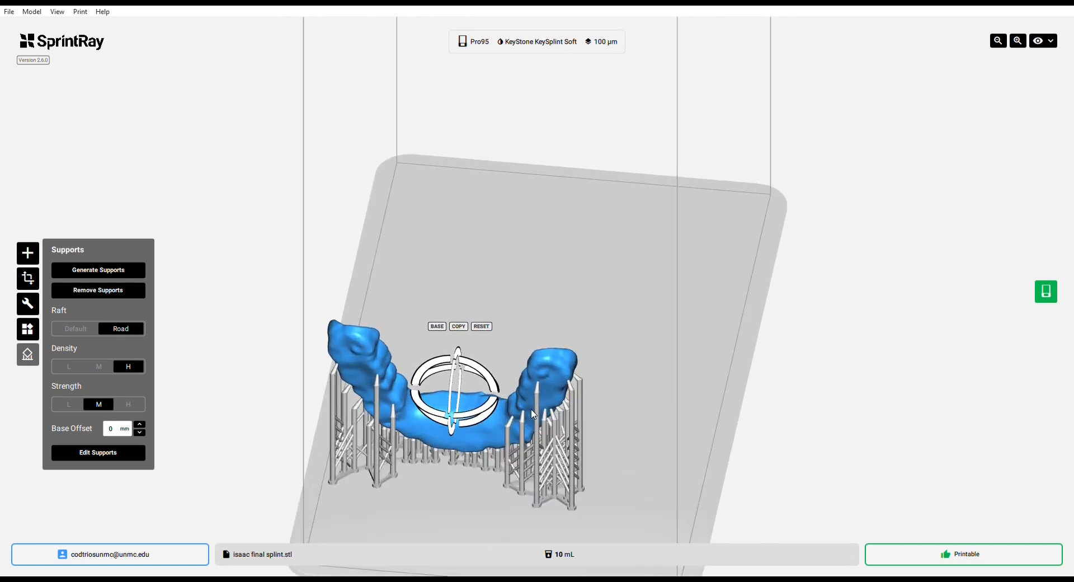
scroll(511, 391, "up", 8)
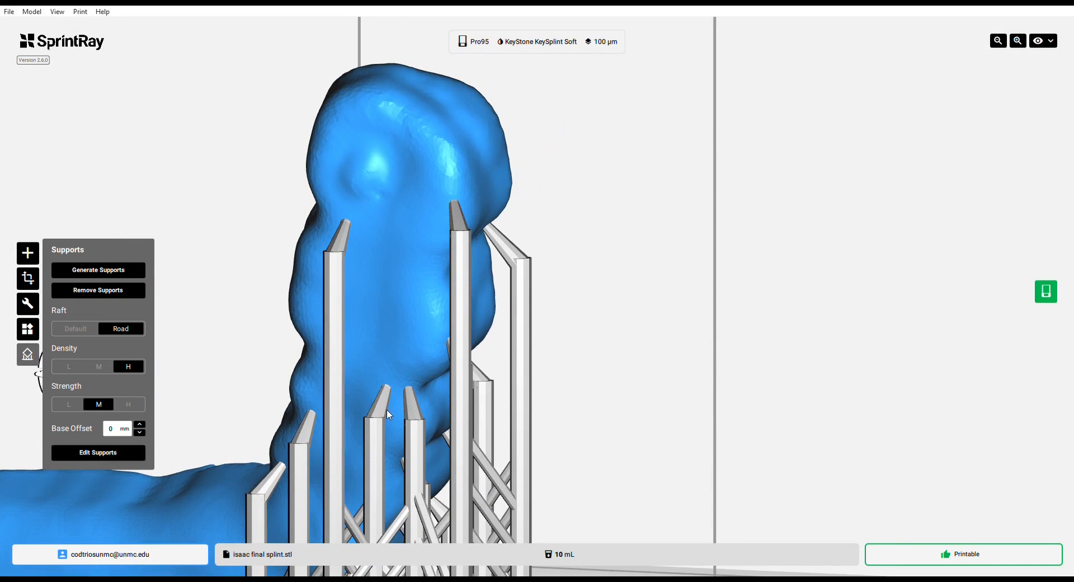
- Edit the generated supports by removing individual ones that touch the smooth outer surface of the splint's posterior arms
left_click(141, 451)
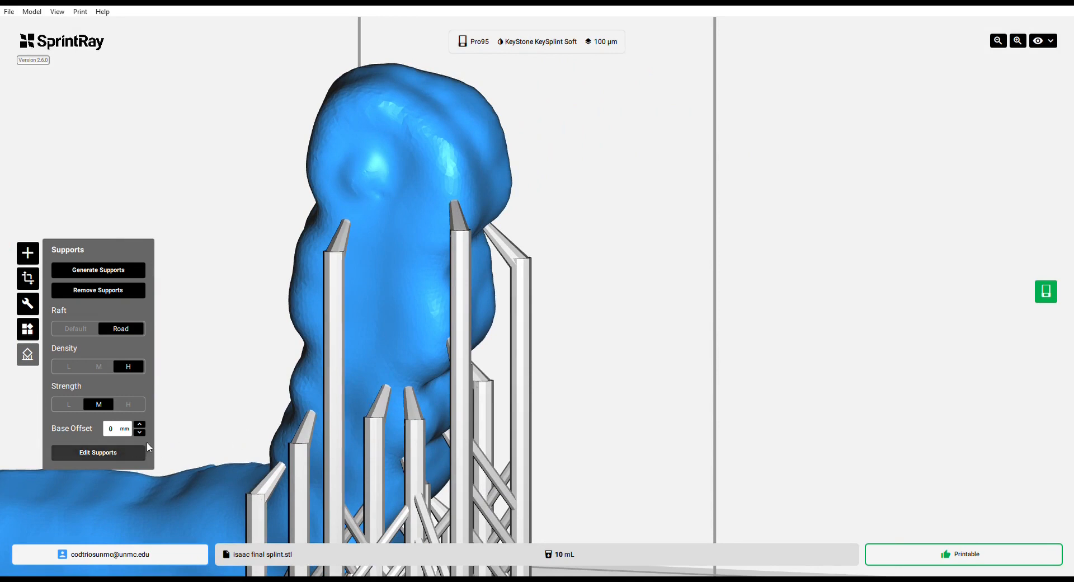
left_click(382, 425)
right_click_drag(394, 412, 395, 442)
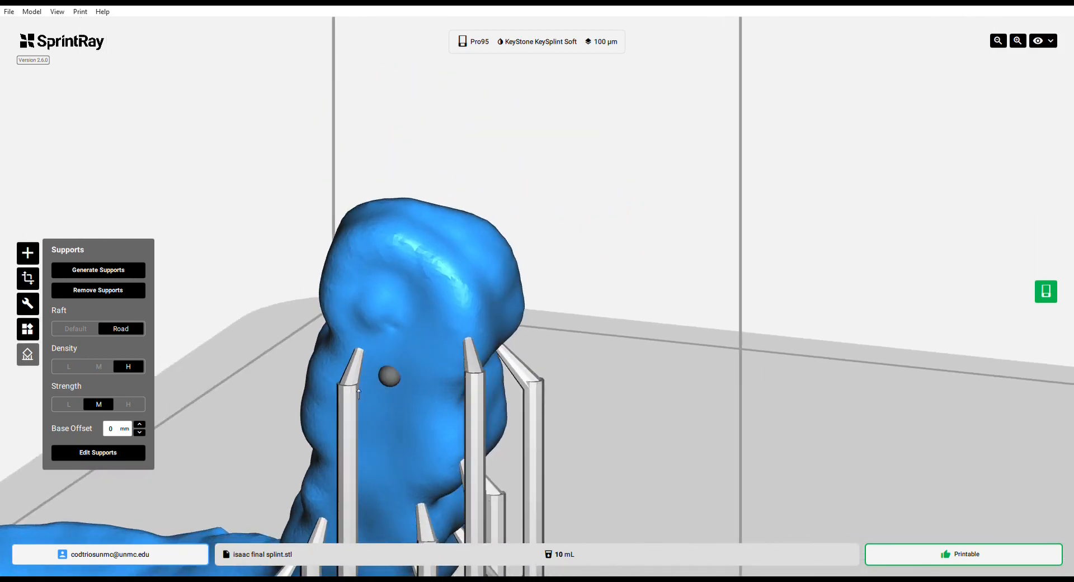
scroll(323, 391, "down", 5)
right_click_drag(320, 395, 458, 377)
right_click_drag(537, 380, 489, 385)
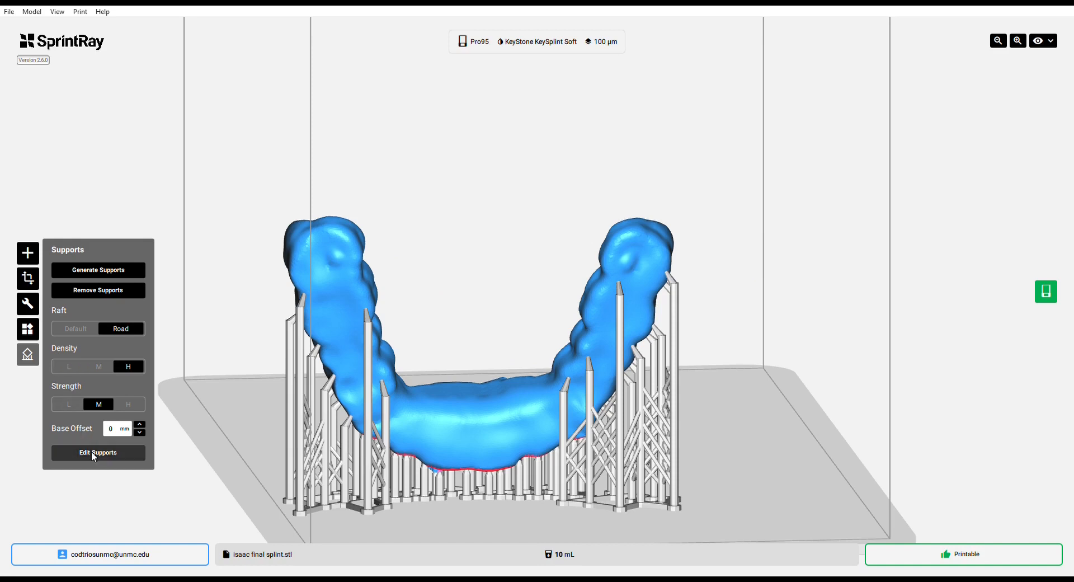
left_click(393, 419)
- Rotate the splint steeper so the arch stands nearly upright with its anterior edge toward the build platform
left_click_drag(477, 388, 330, 476)
right_click_drag(325, 464, 723, 409)
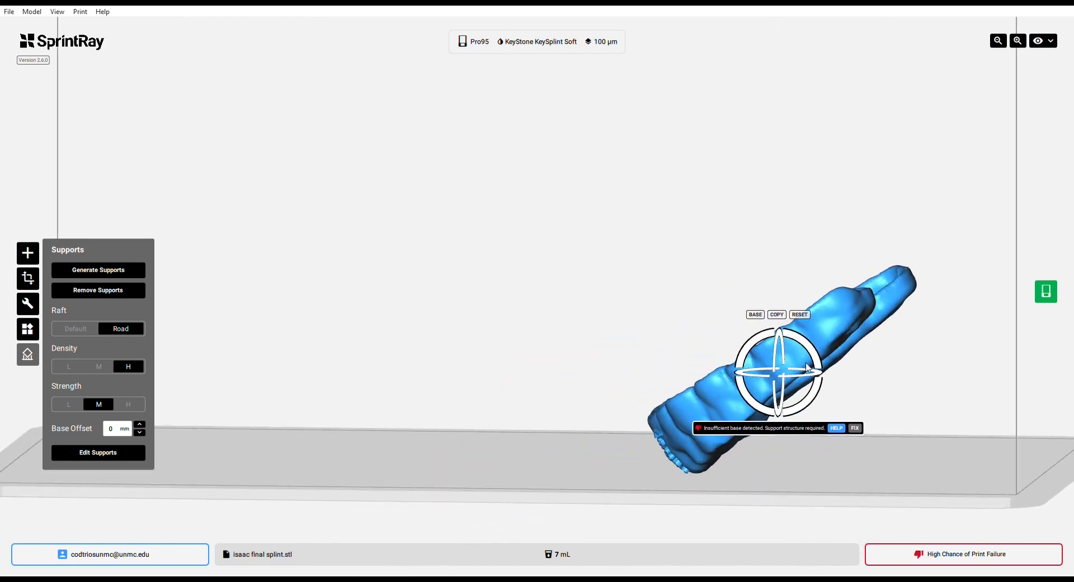
right_click_drag(811, 357, 595, 343)
left_click(596, 343)
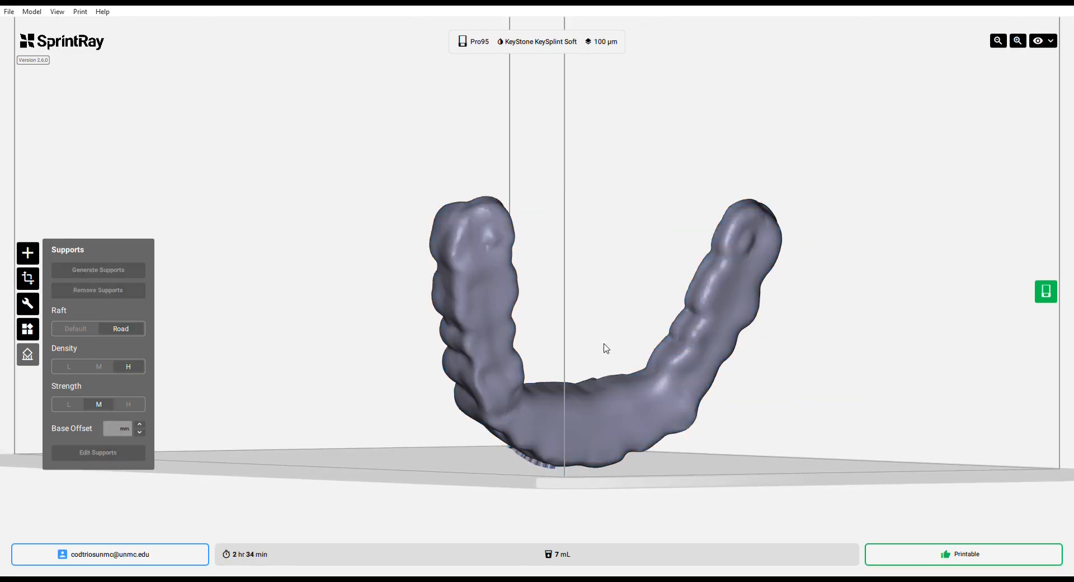
left_click_drag(591, 399, 659, 398)
right_click_drag(660, 402, 544, 463)
right_click_drag(425, 389, 440, 333)
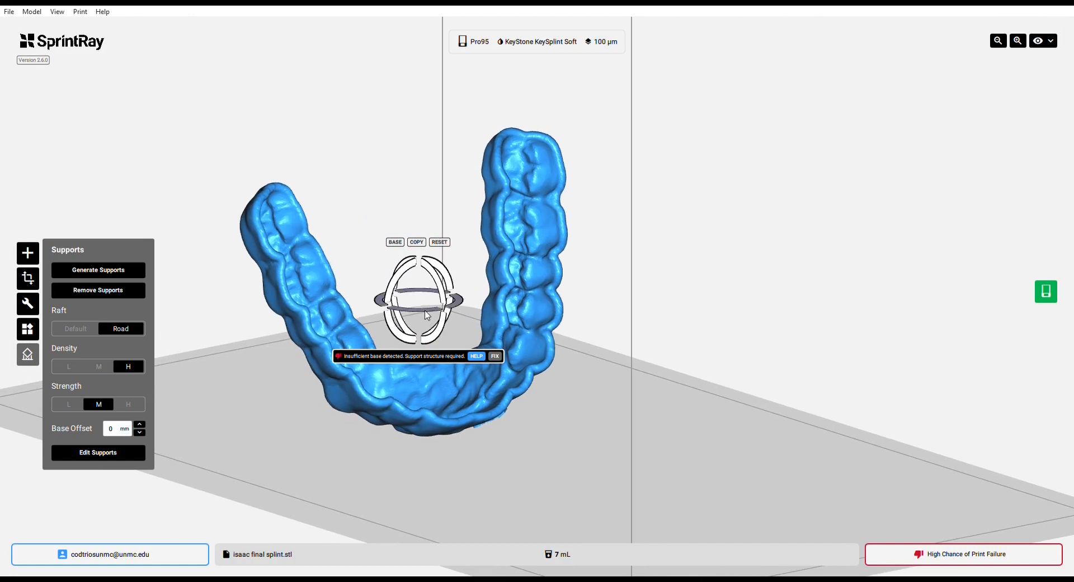
right_click_drag(425, 315, 522, 415)
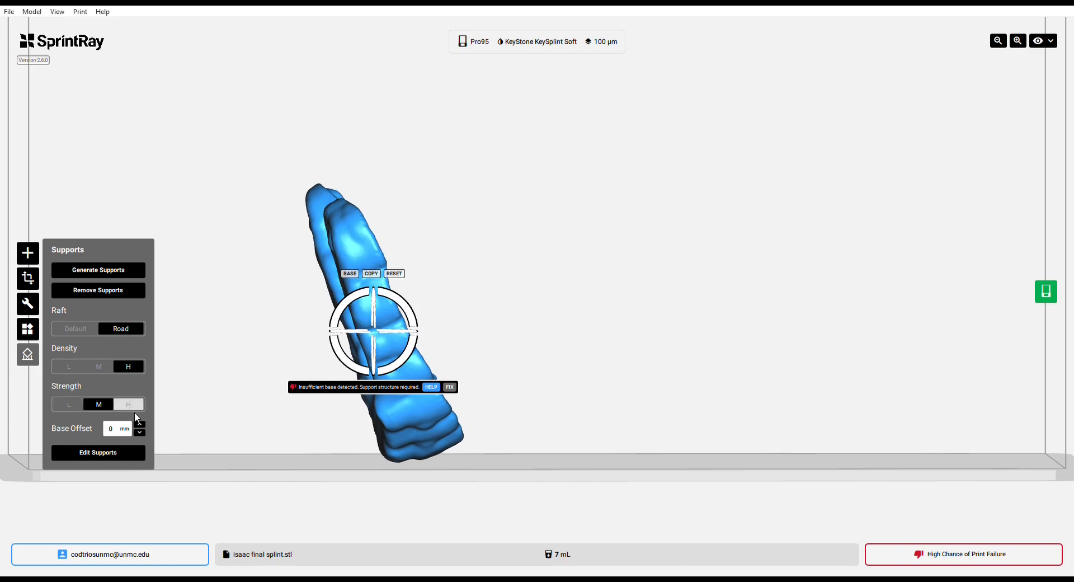
- Generate supports for the steeper splint and start editing them individually along its posterior arms
left_click(101, 270)
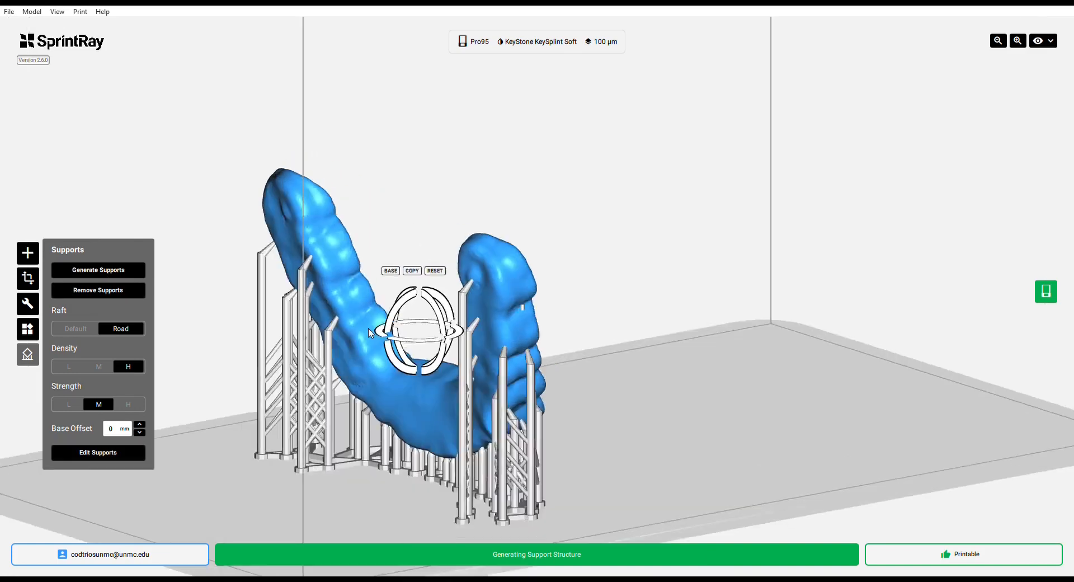
left_click(95, 455)
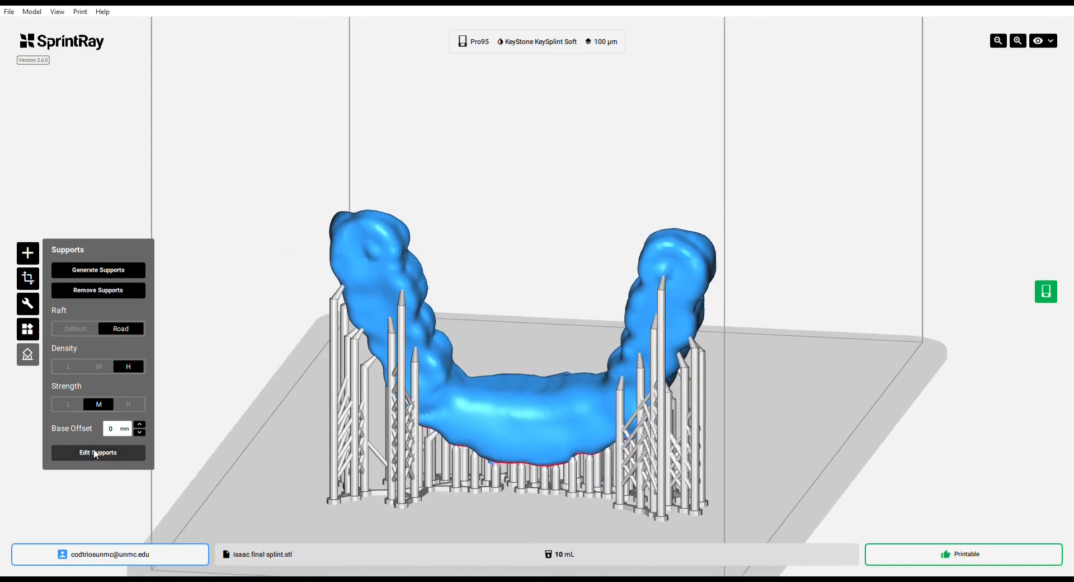
left_click(393, 344)
right_click_drag(423, 357, 450, 363)
right_click_drag(627, 410, 608, 387)
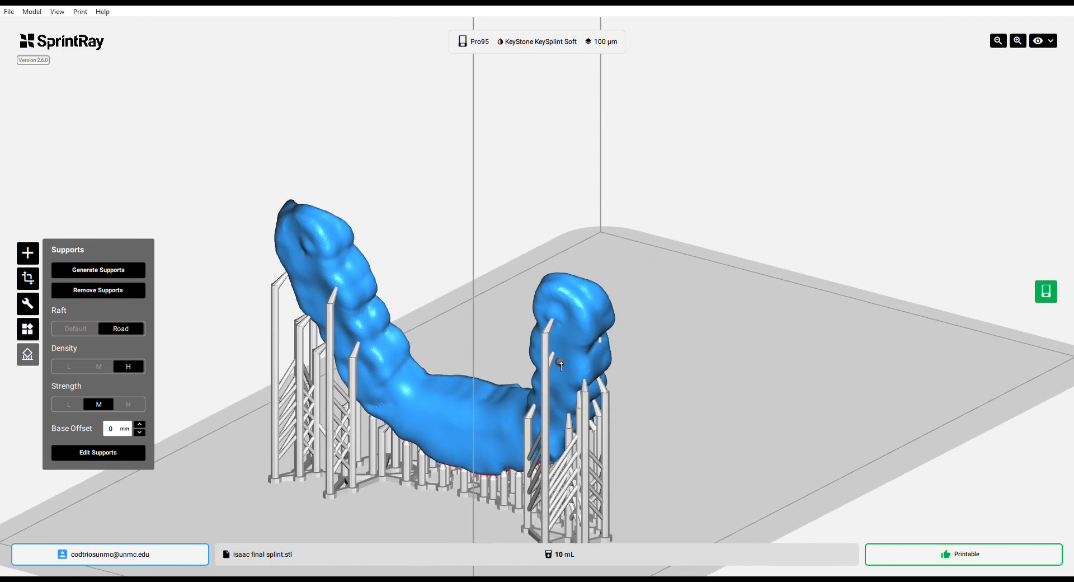
right_click_drag(552, 363, 625, 422)
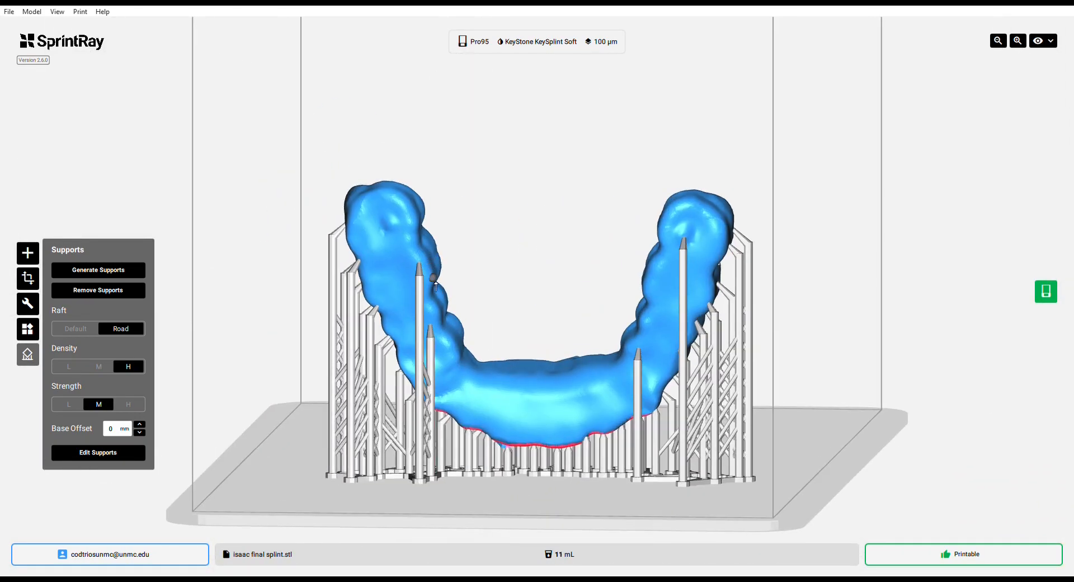
- Add extra supports on the smooth outer surface near both posterior ends of the splint
left_click(445, 319)
left_click(406, 218)
left_click(672, 232)
left_click(669, 222)
right_click_drag(621, 235, 689, 271)
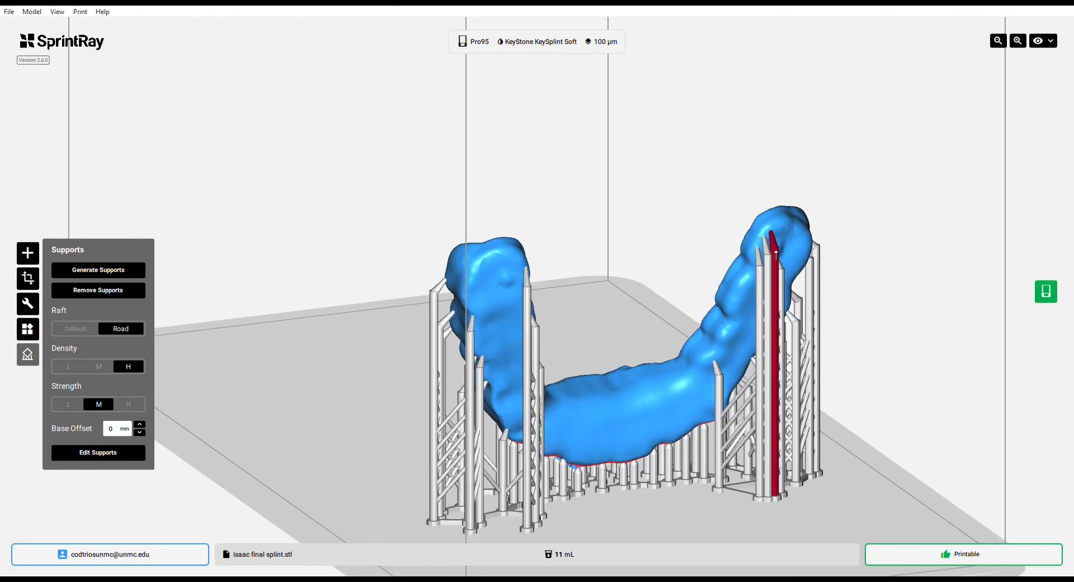
right_click_drag(722, 364, 588, 355)
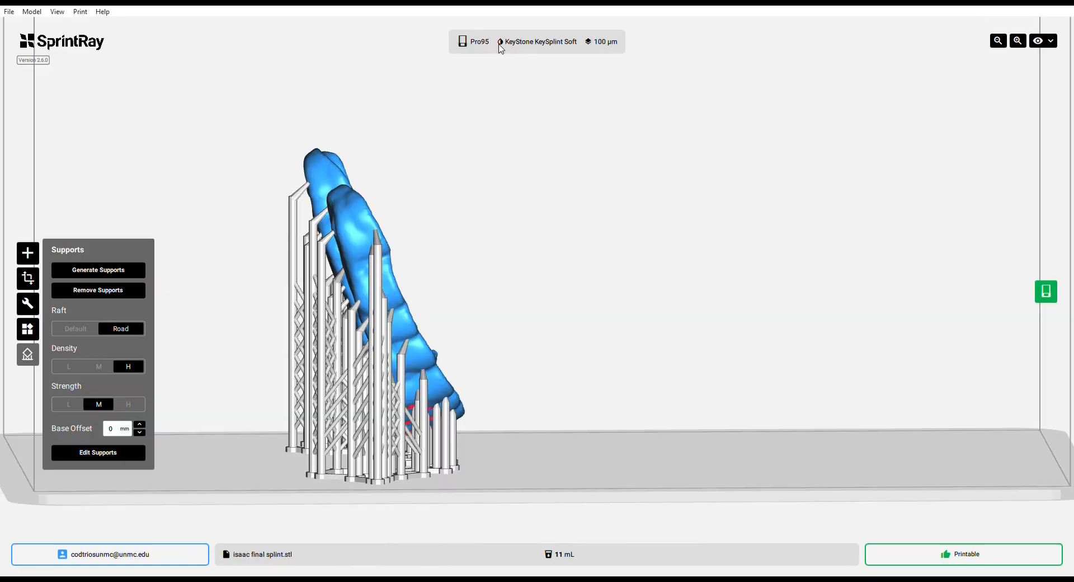
- Review the print job settings for printer, material and layer thickness, and close them without applying changes
left_click(502, 49)
left_click(644, 133)
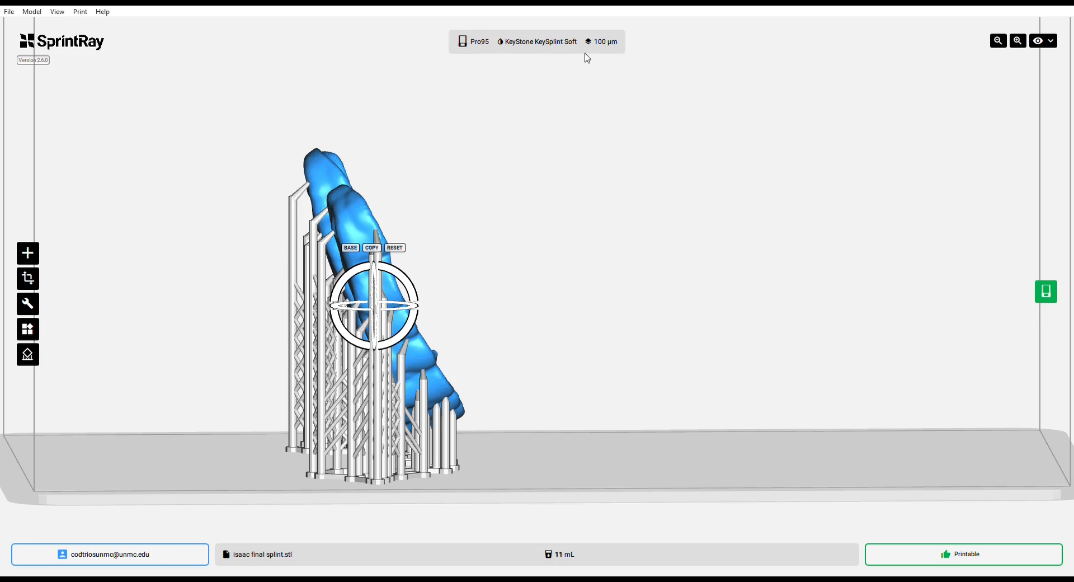
left_click(569, 46)
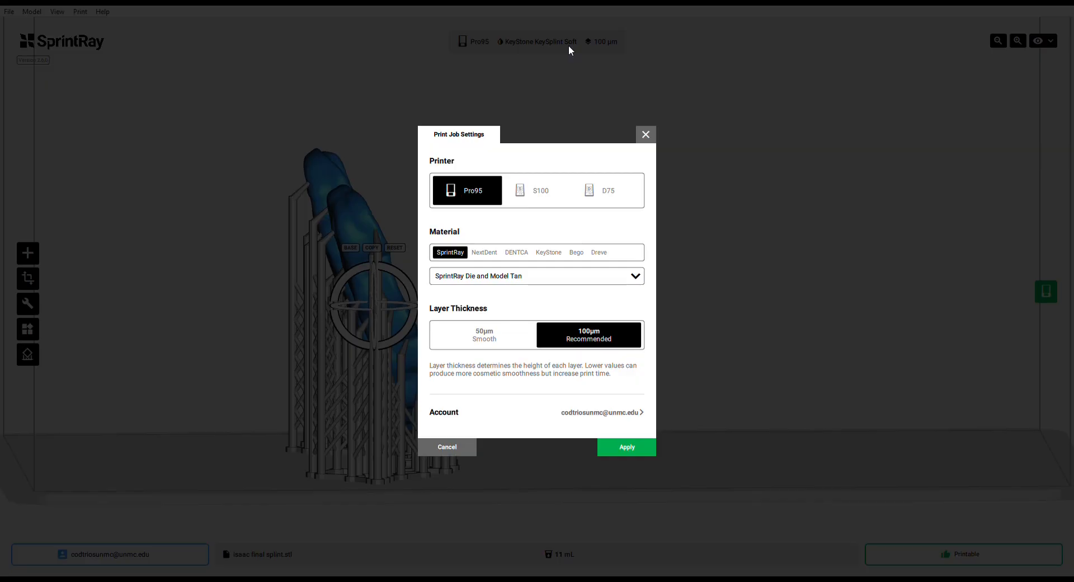
left_click(644, 134)
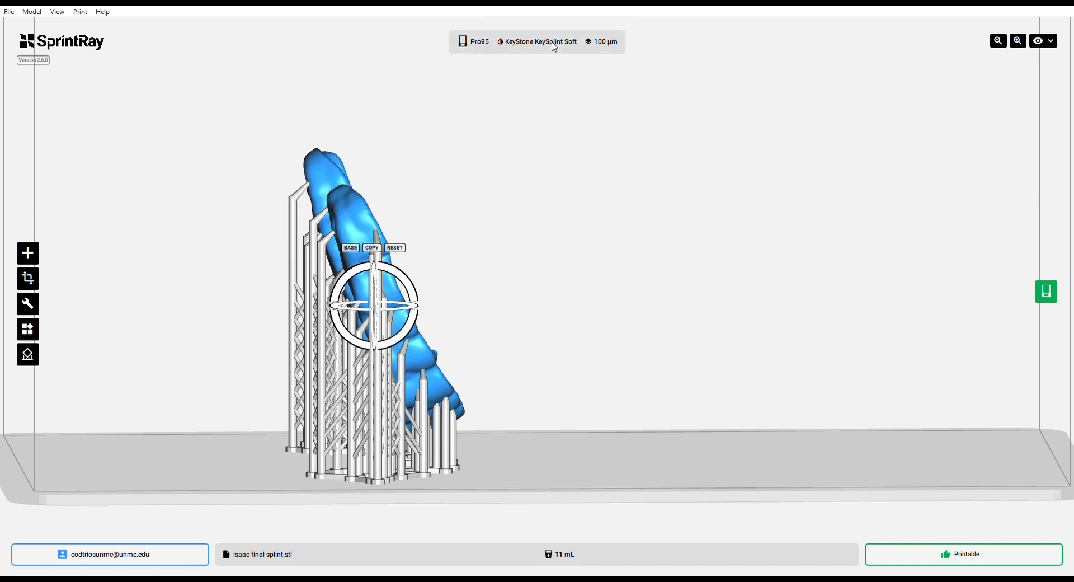
- Review the printer selection and print job details, close them without sending the job, and inspect the supported splint
left_click(1046, 291)
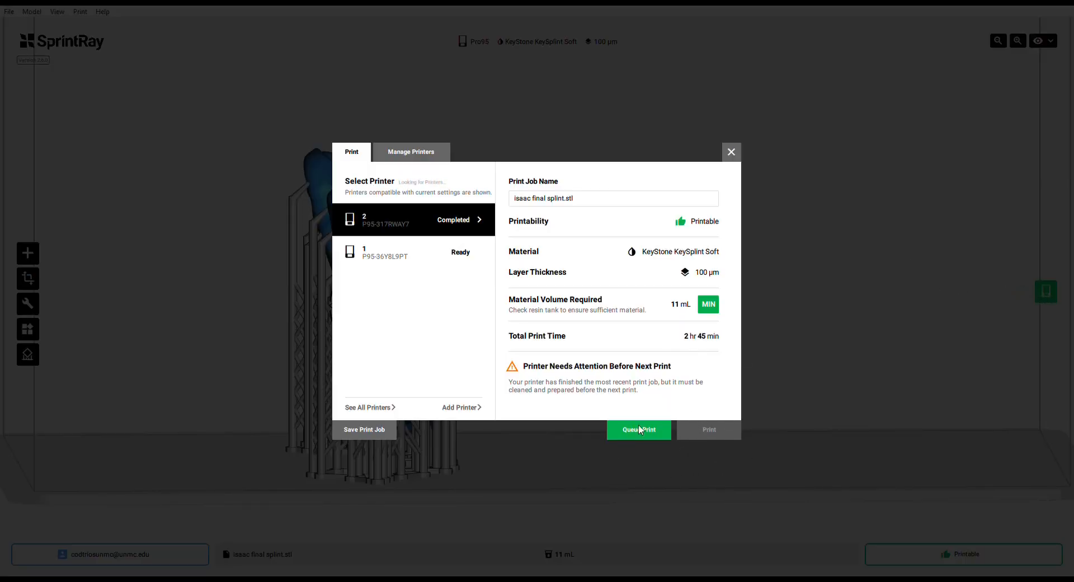
left_click(730, 152)
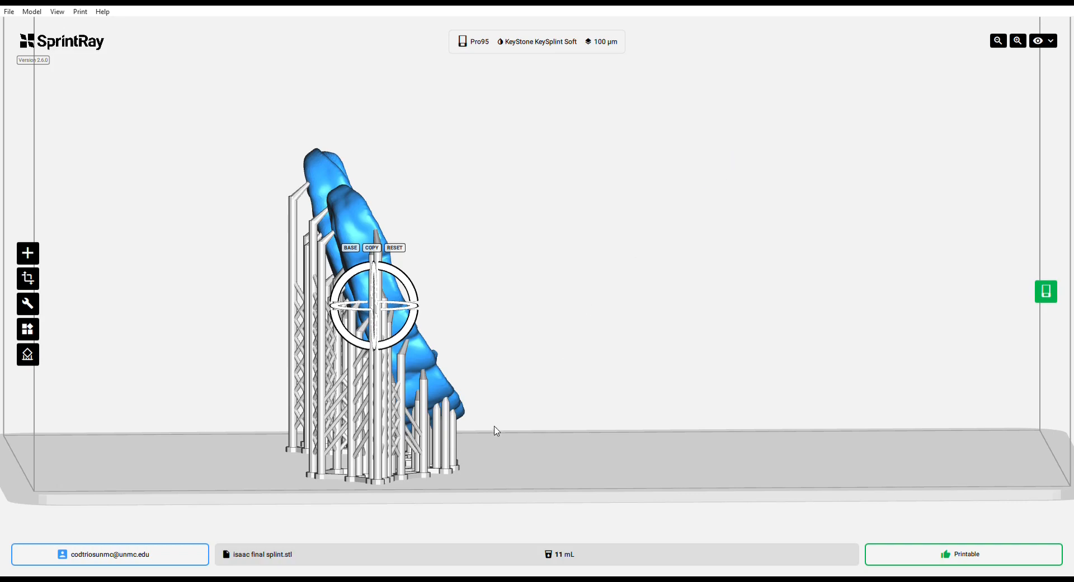
right_click_drag(485, 436, 390, 454)
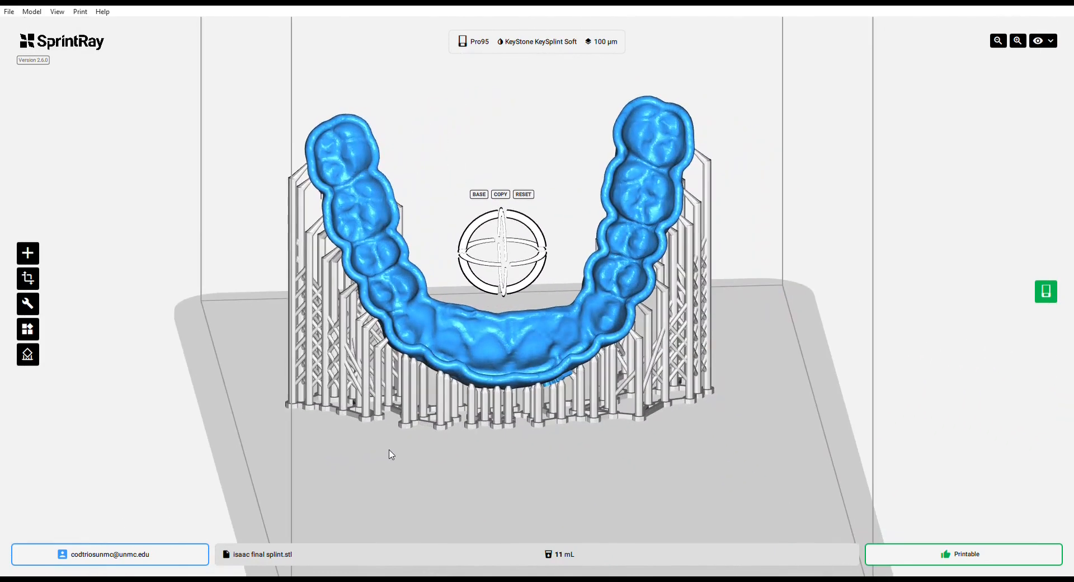